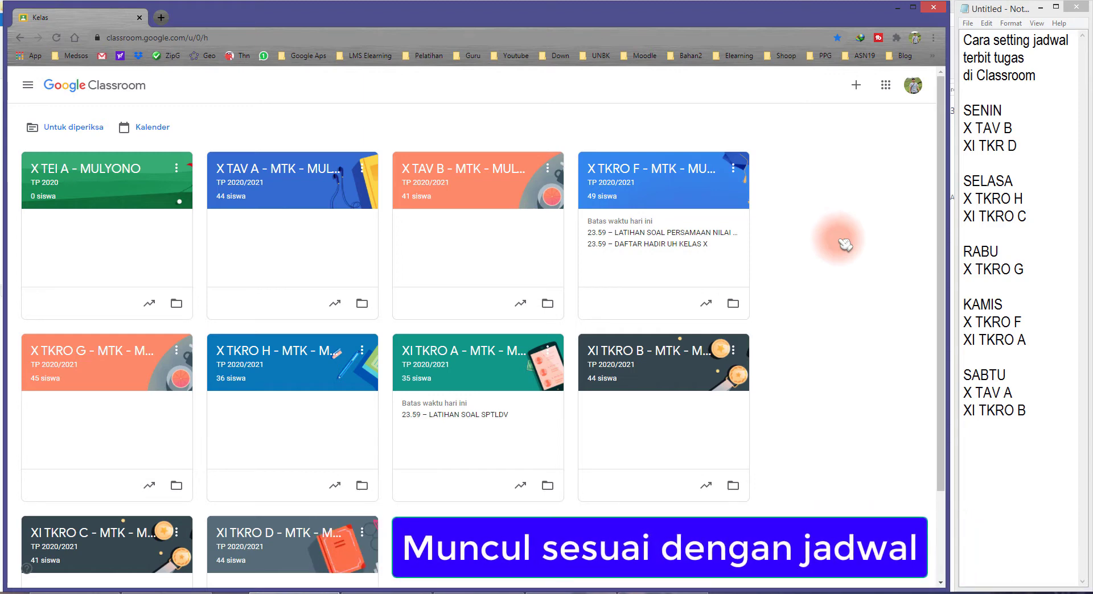
- Highlight the schedule's classes: SENIN X TAV B, SELASA X TKRO H, RABU X TKRO G, KAMIS X TKRO F, SABTU X TAV A
left_click(971, 111)
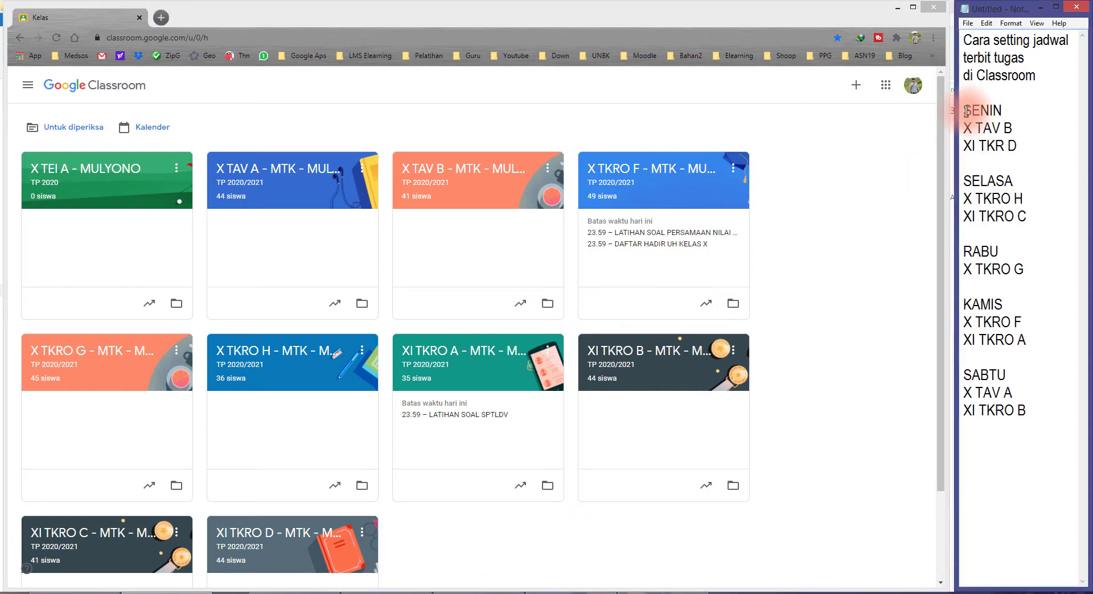
mouse_move(963, 111)
left_mouse_down()
mouse_move(1002, 110)
mouse_move(1012, 128)
left_mouse_up()
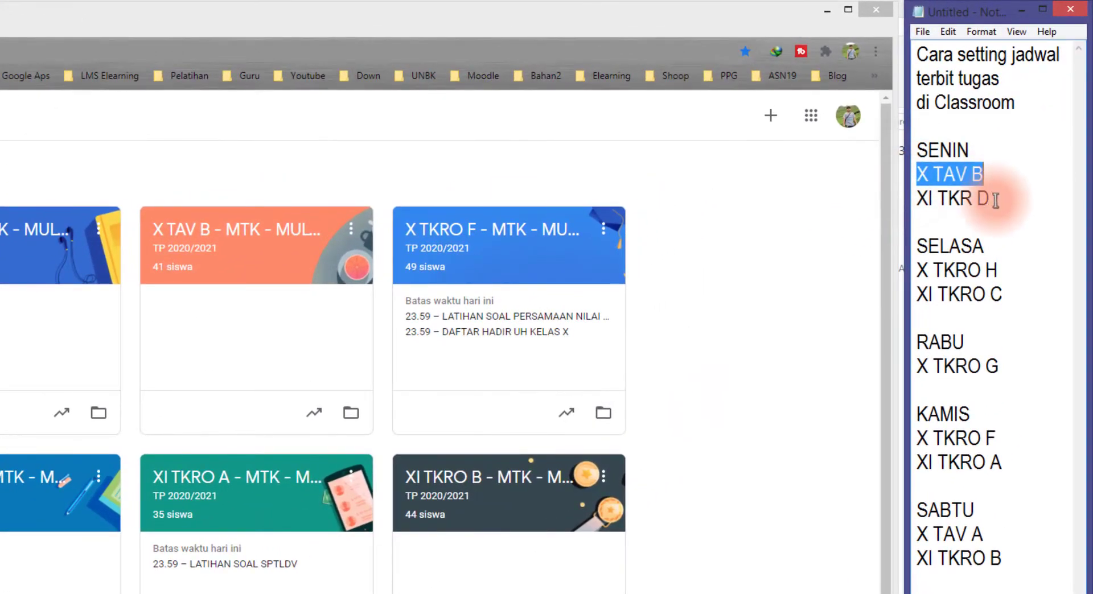
double_click(918, 246)
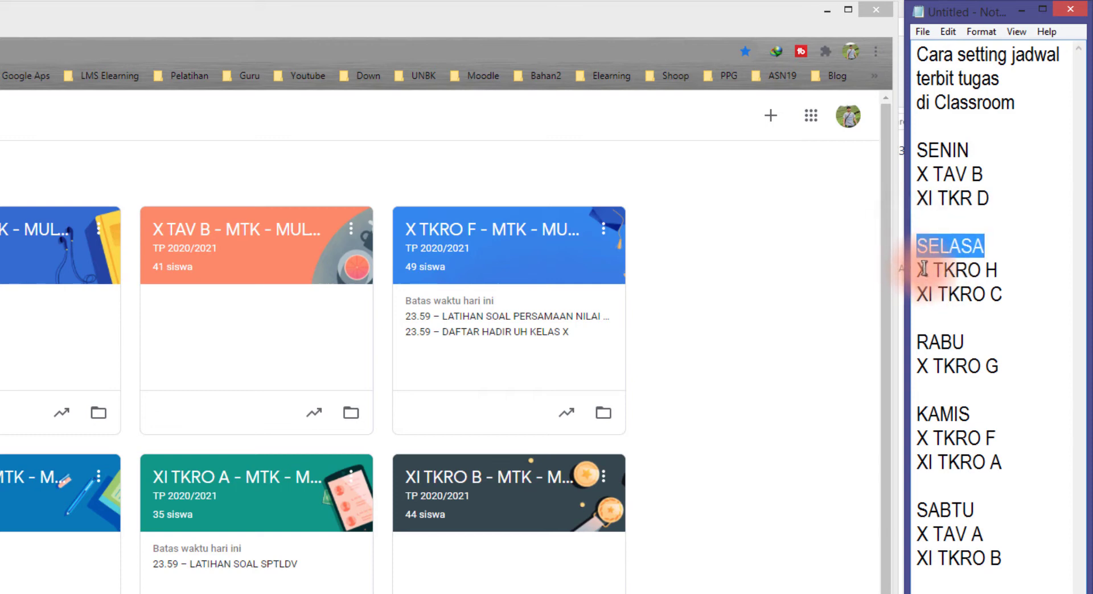
left_click_drag(919, 269, 999, 270)
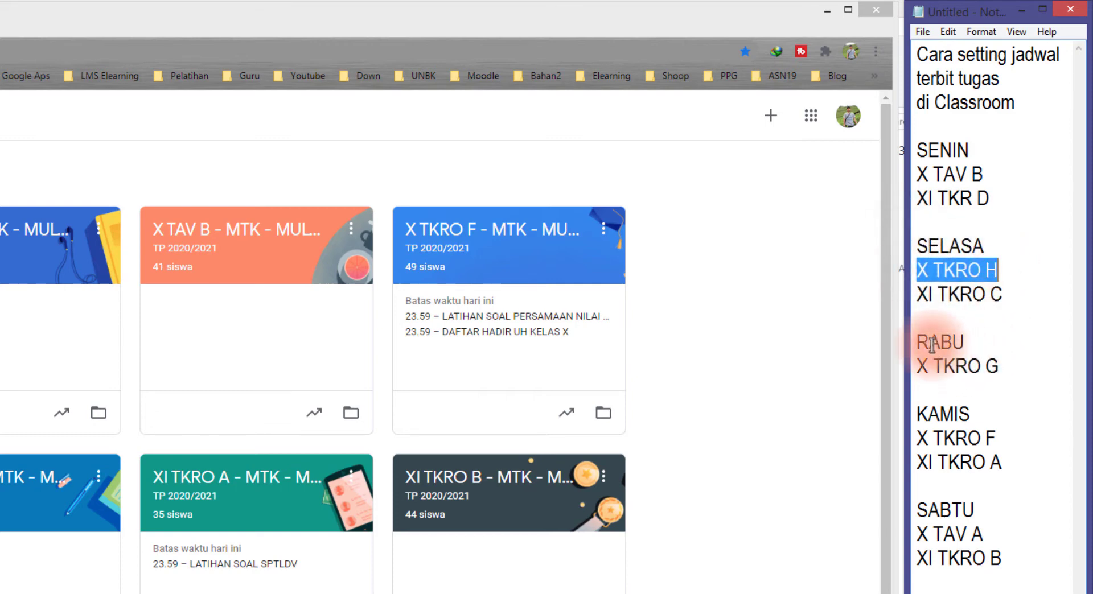
left_click_drag(1004, 366, 943, 366)
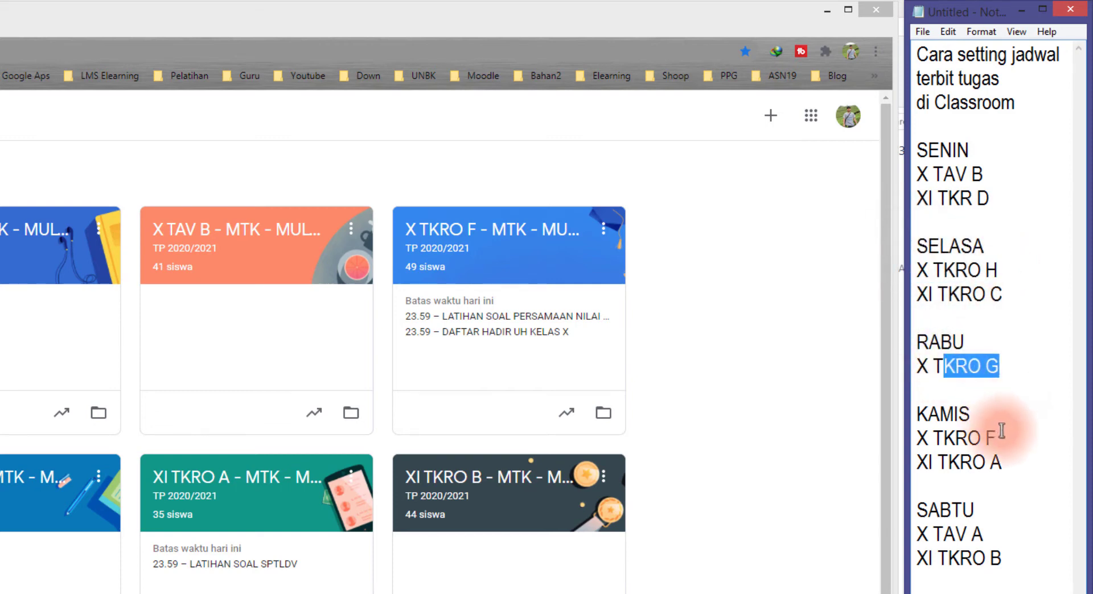
left_click_drag(1010, 432, 964, 437)
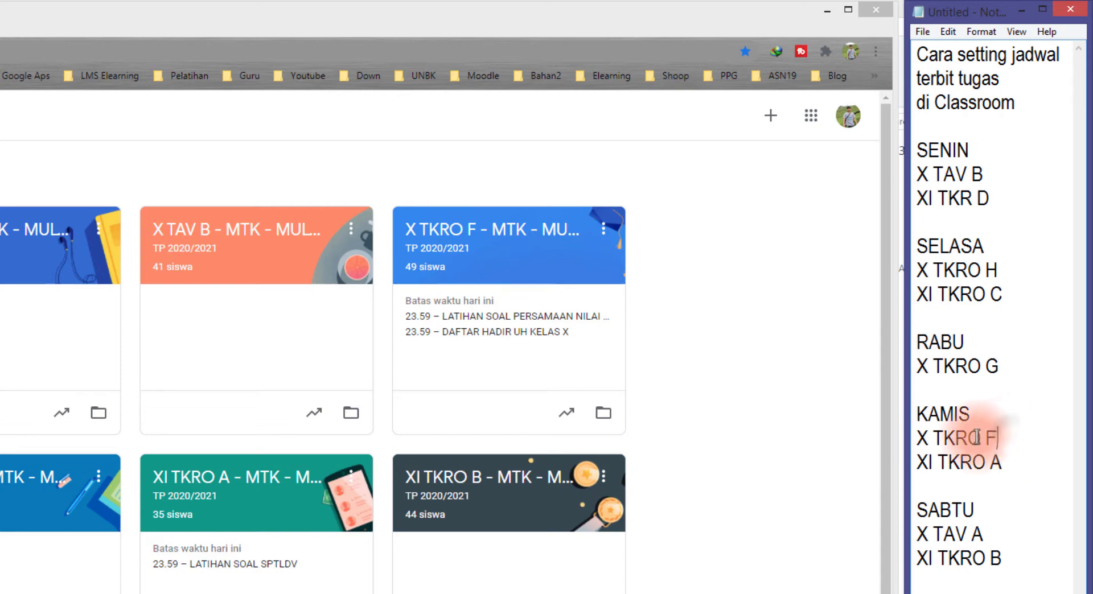
left_click_drag(996, 534, 920, 535)
left_click(992, 533)
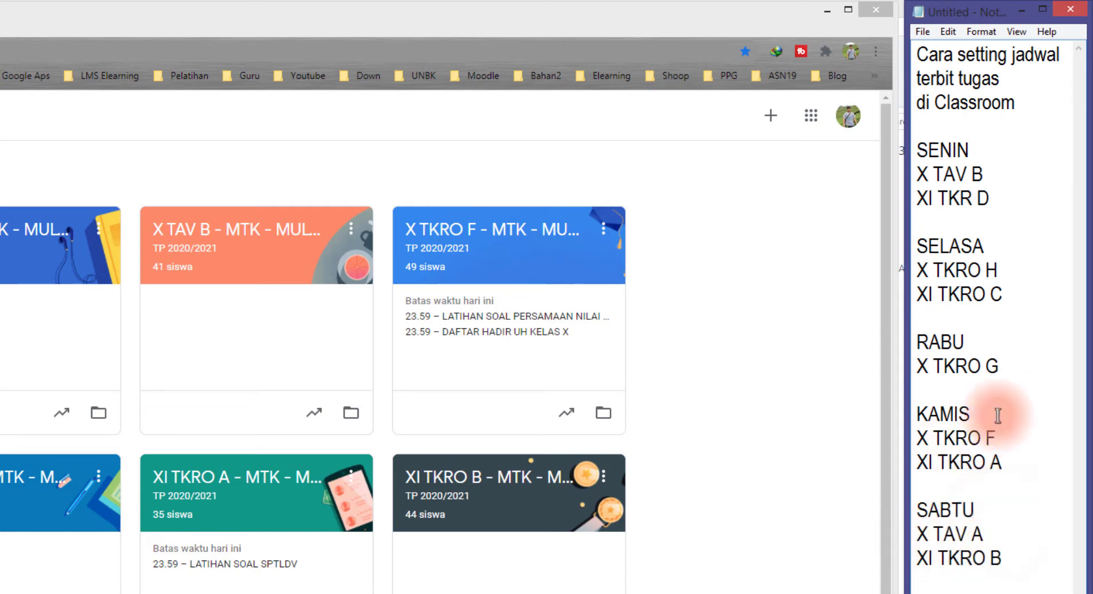
- Highlight the SENIN X TAV B and SELASA X TKRO H entries in the schedule again
left_click_drag(988, 174, 915, 173)
left_click_drag(1000, 270, 915, 270)
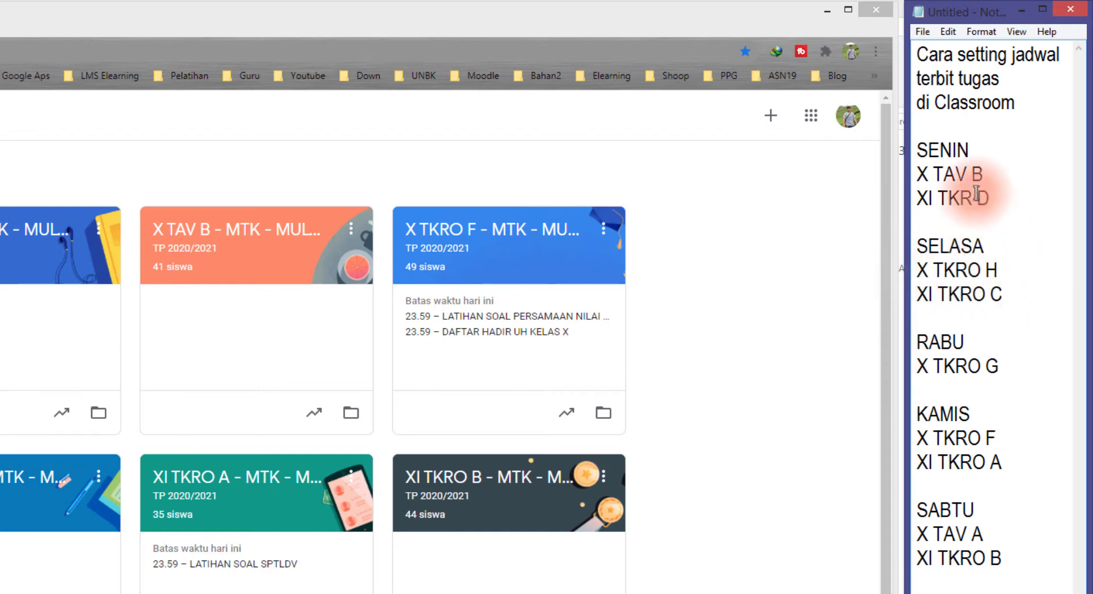
left_click_drag(971, 151, 897, 150)
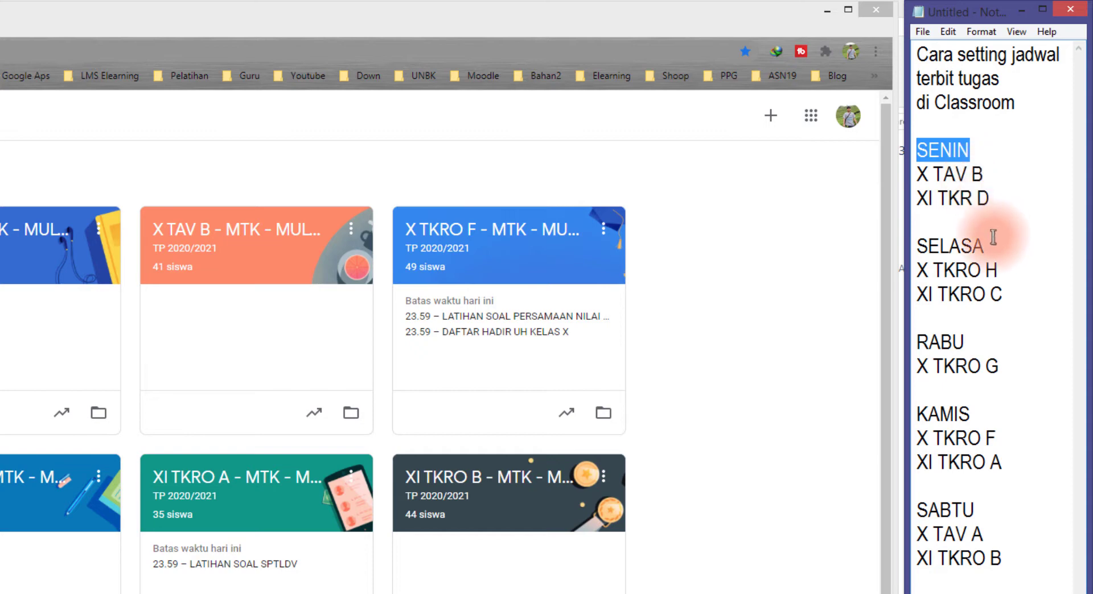
left_click_drag(985, 246, 921, 245)
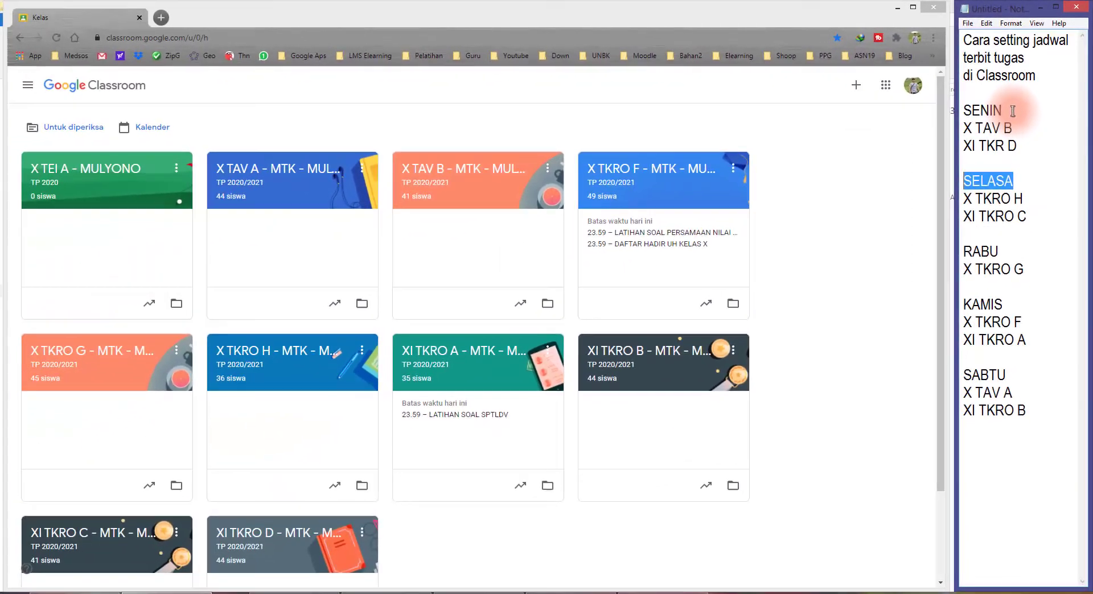
double_click(984, 151)
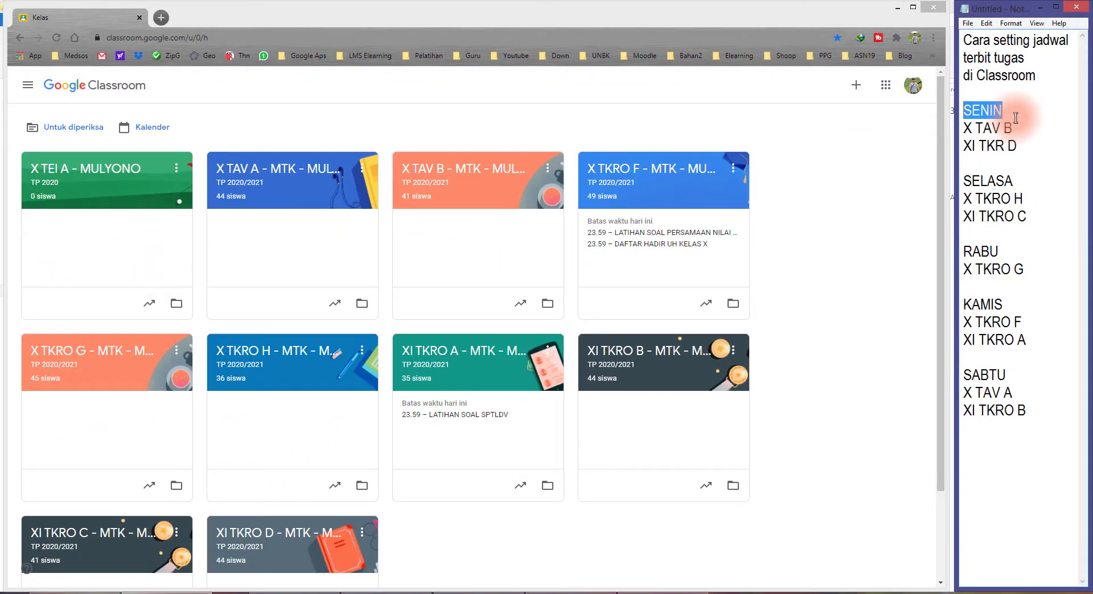
left_click_drag(963, 129, 1003, 128)
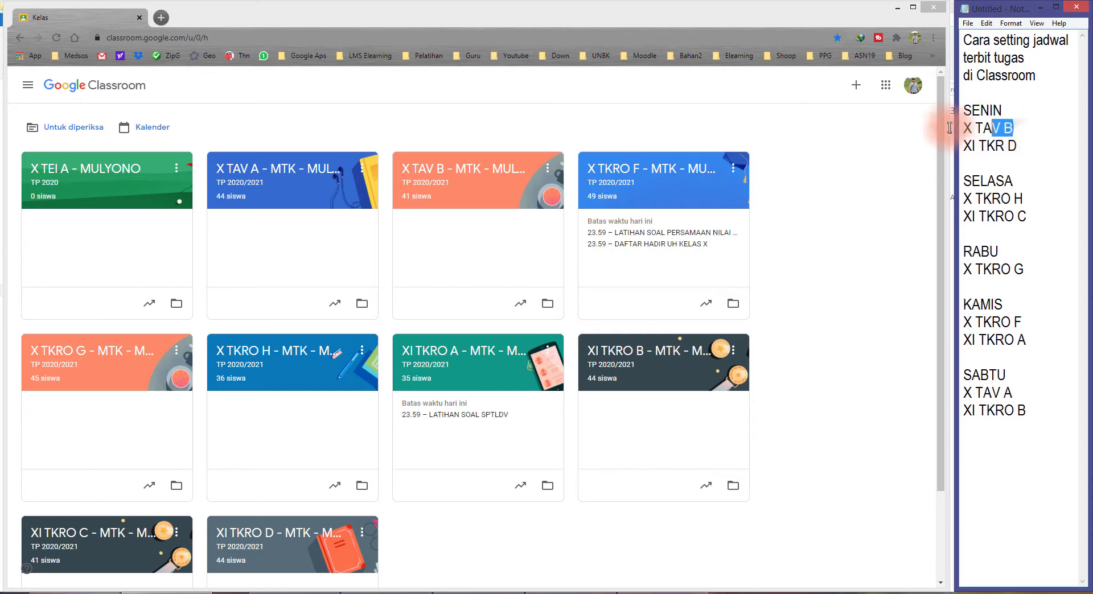
left_click(1002, 145)
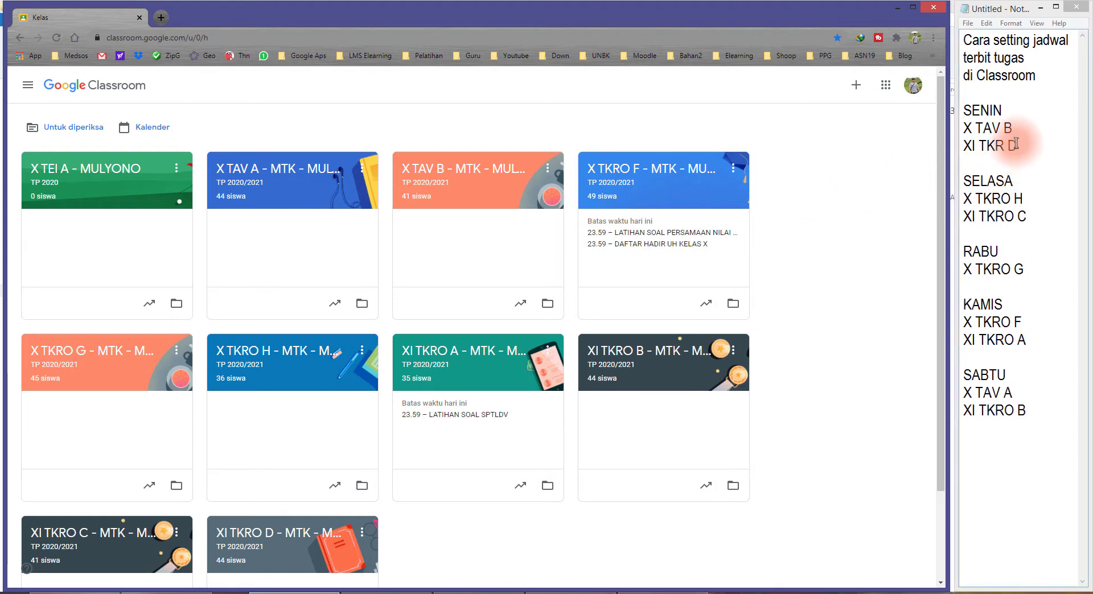
left_click_drag(1025, 127, 973, 126)
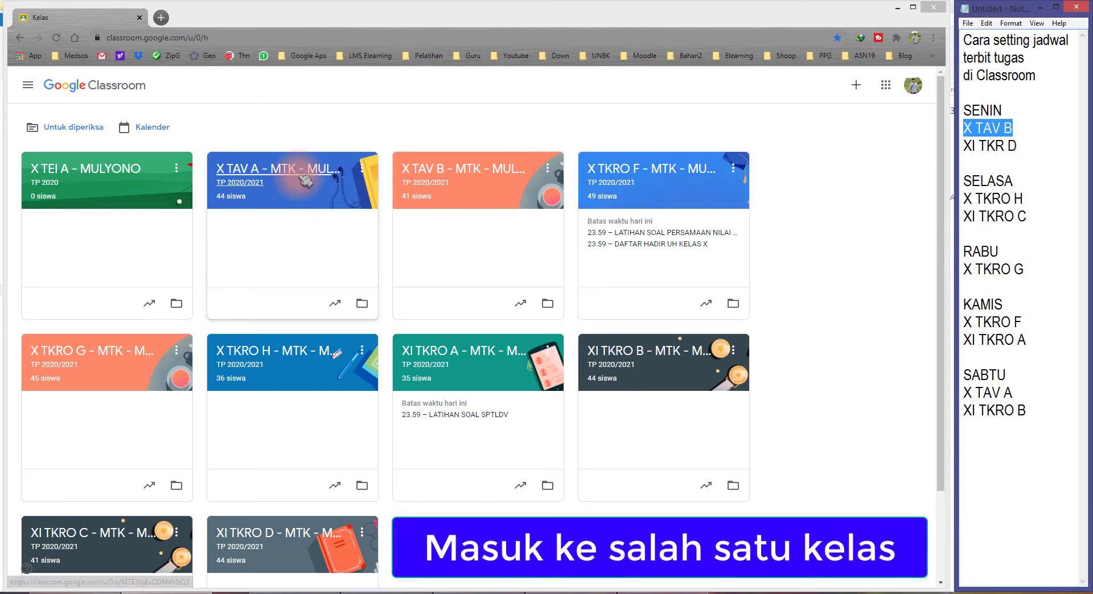
- Open the X TAV B class and browse its Tugas Kelas topics and posts
left_click(406, 186)
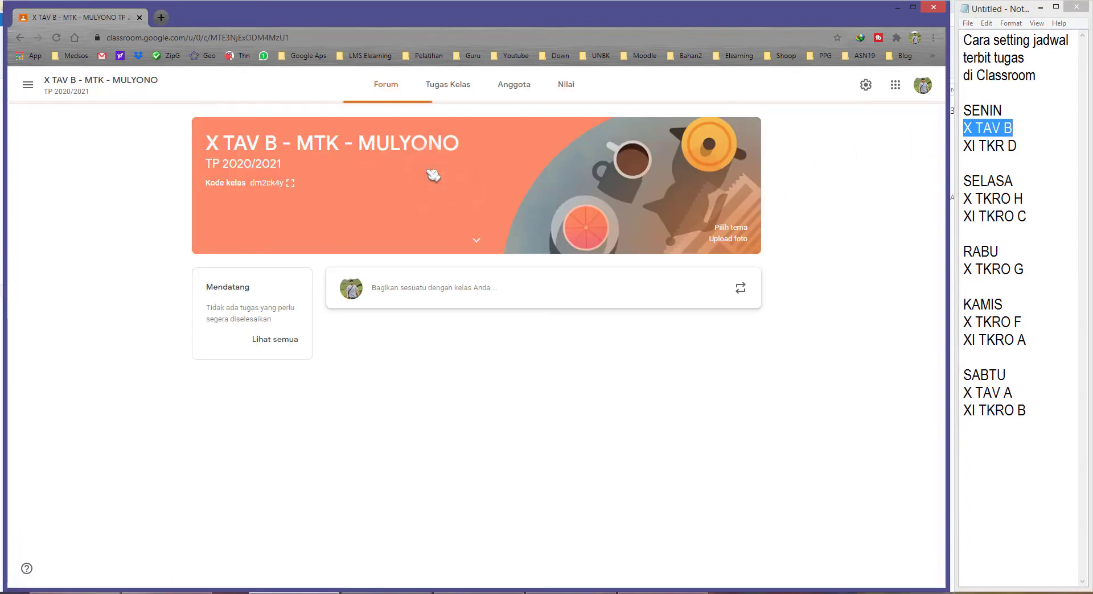
left_click(449, 87)
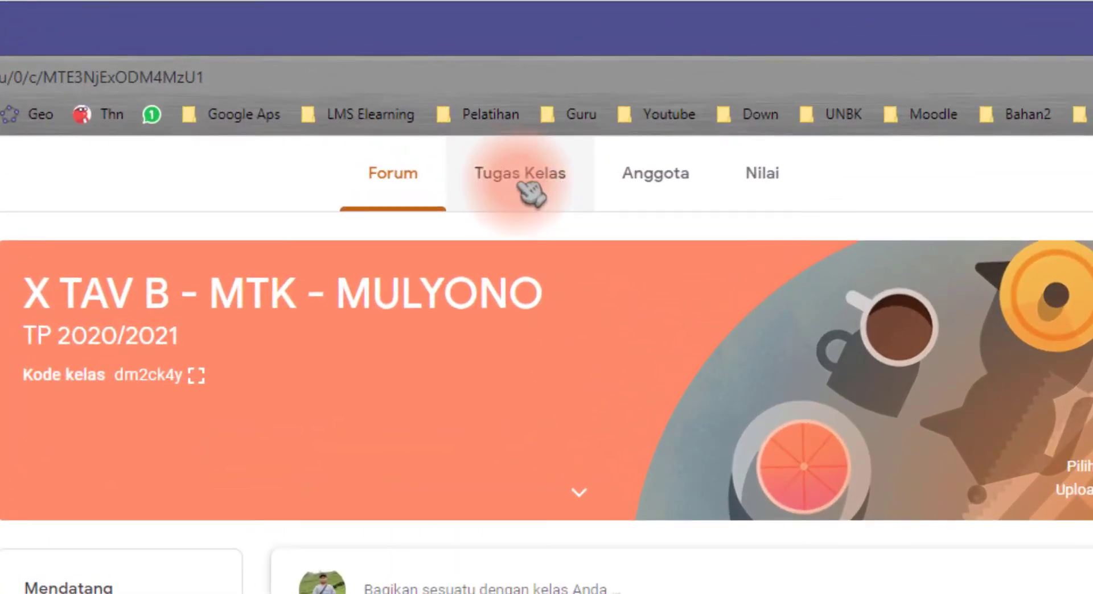
left_click(521, 181)
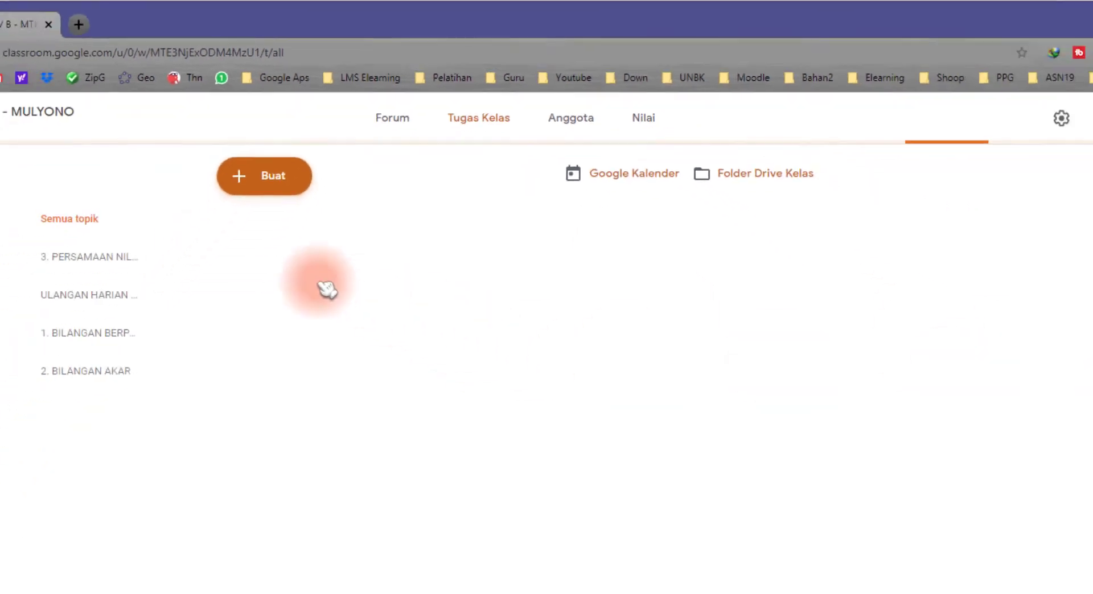
scroll(398, 244, "down", 3)
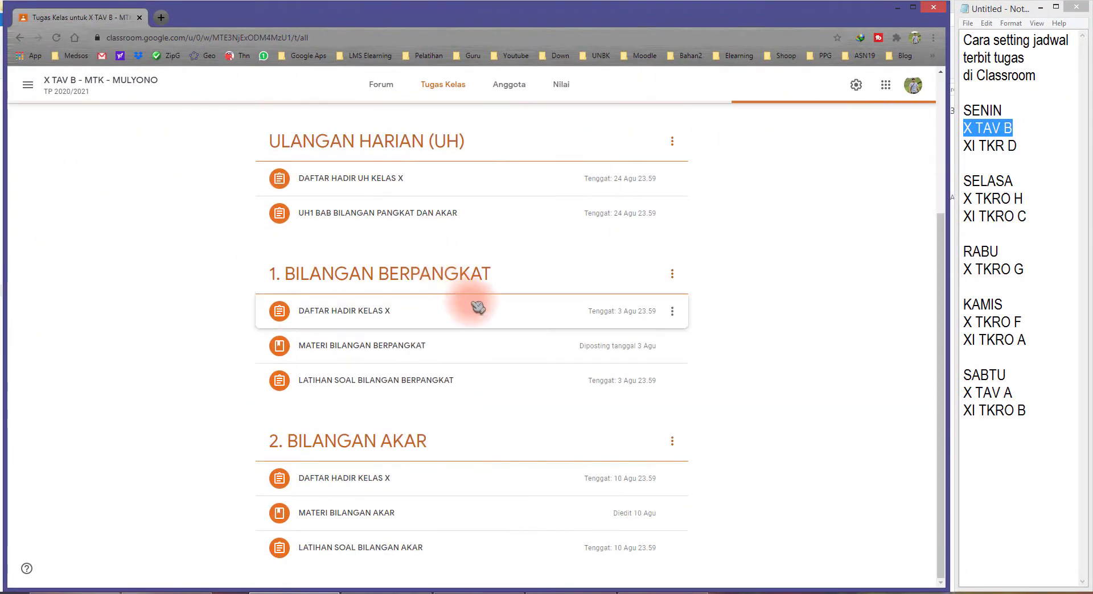
scroll(483, 301, "up", 4)
scroll(434, 302, "down", 2)
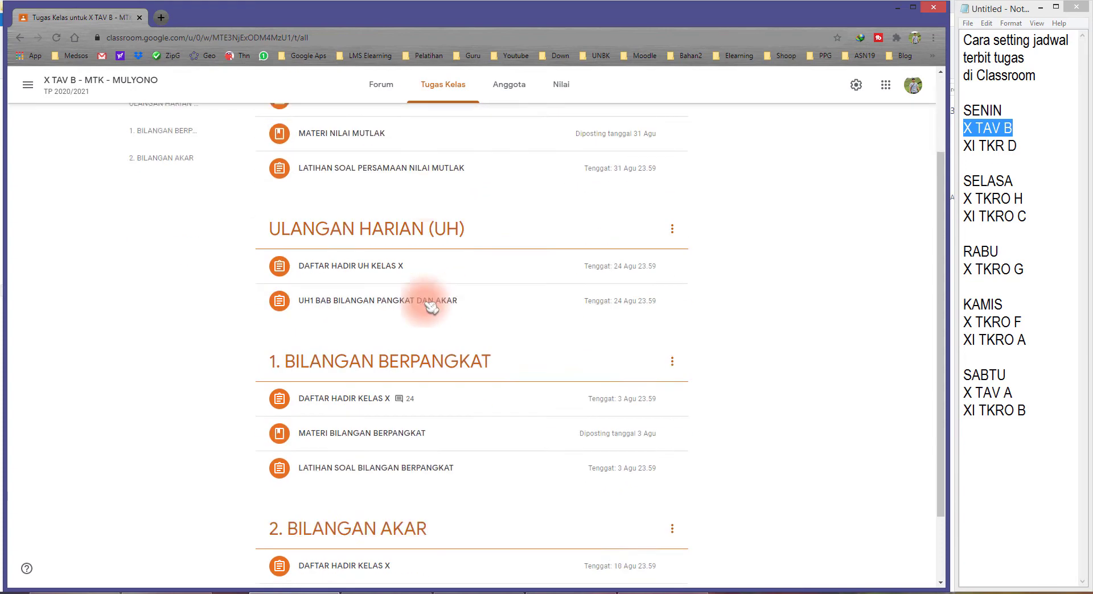
scroll(353, 297, "down", 2)
scroll(373, 239, "up", 4)
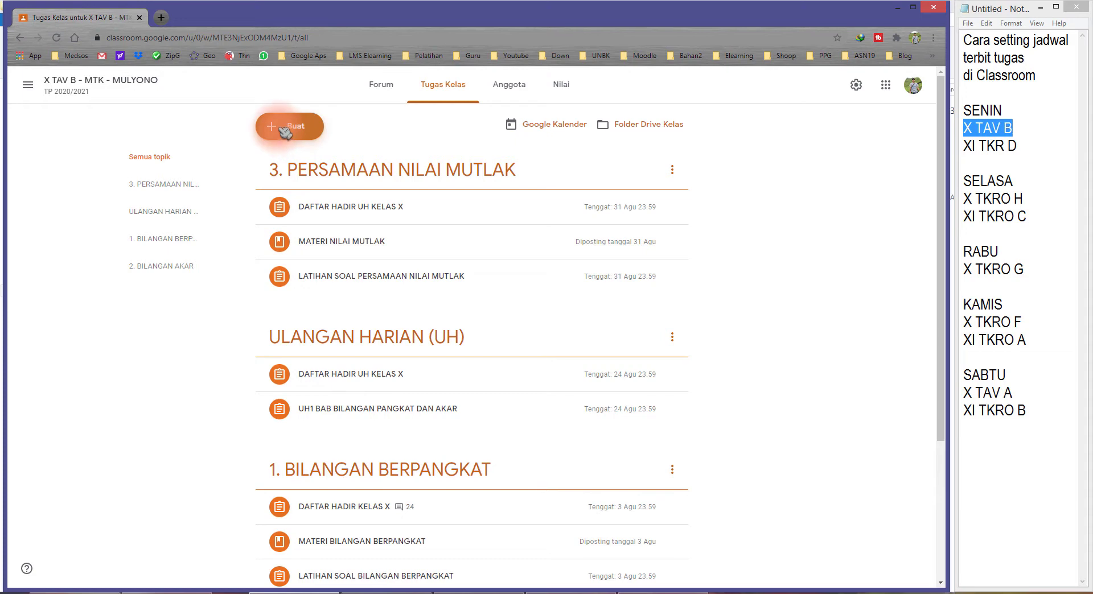
- Look at the Buat menu's options, then close it without creating anything
left_click(314, 135)
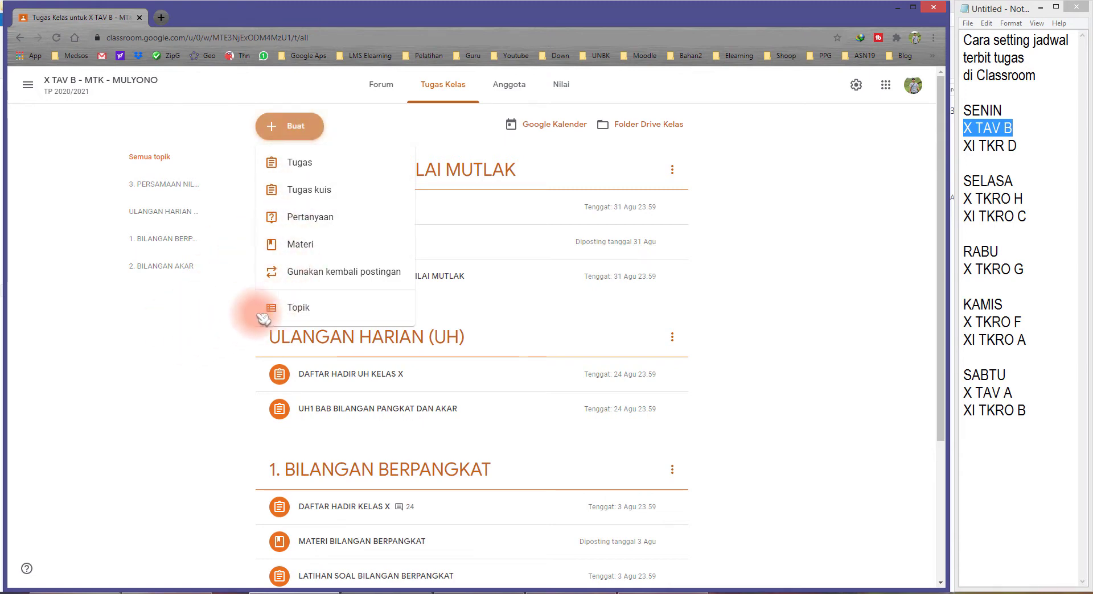
left_click(141, 300)
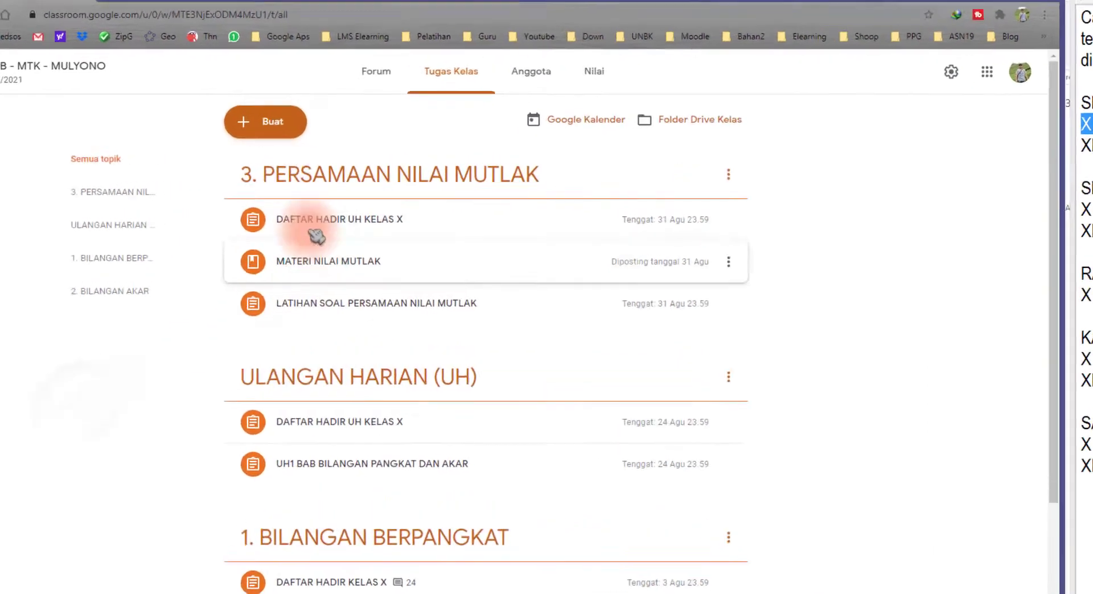
scroll(389, 264, "down", 3)
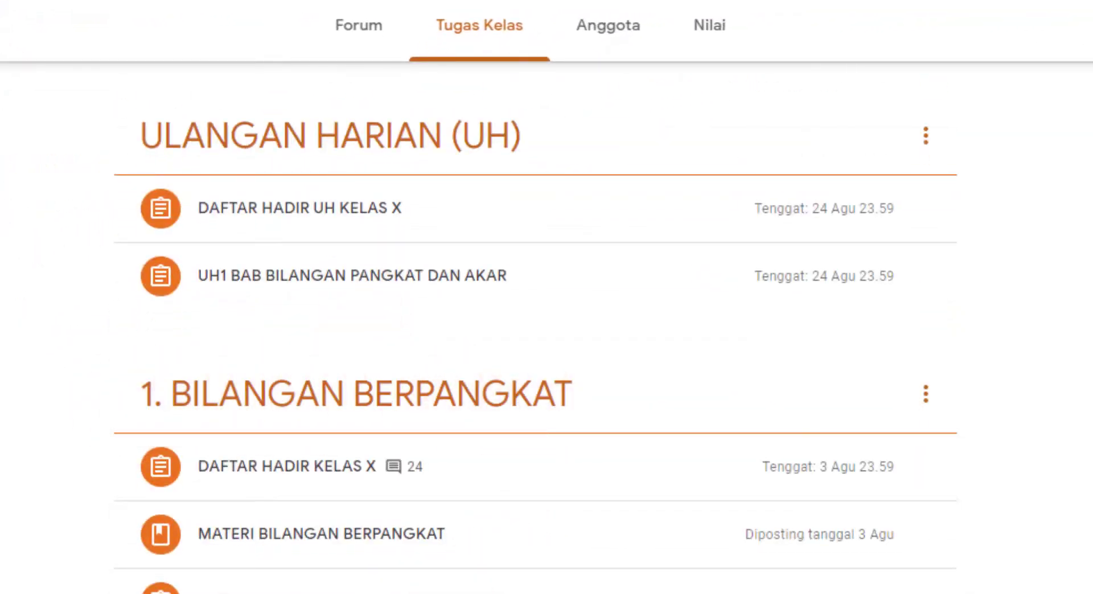
scroll(292, 353, "up", 5)
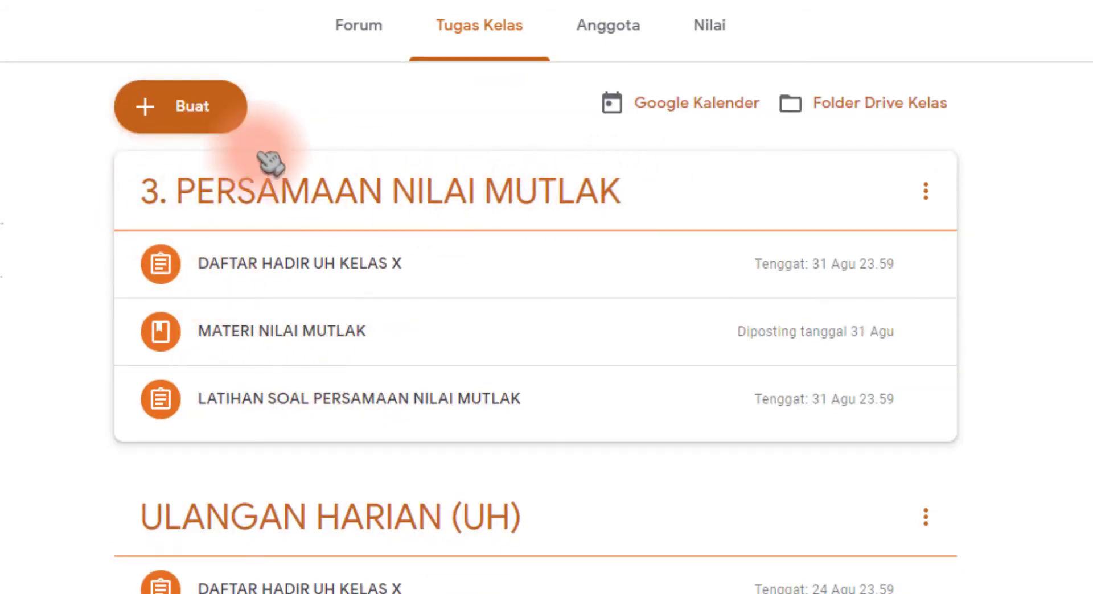
- Create a topic named 'BAB 4 PENJUMLAHAN' in the X TAV B classwork
left_click(220, 119)
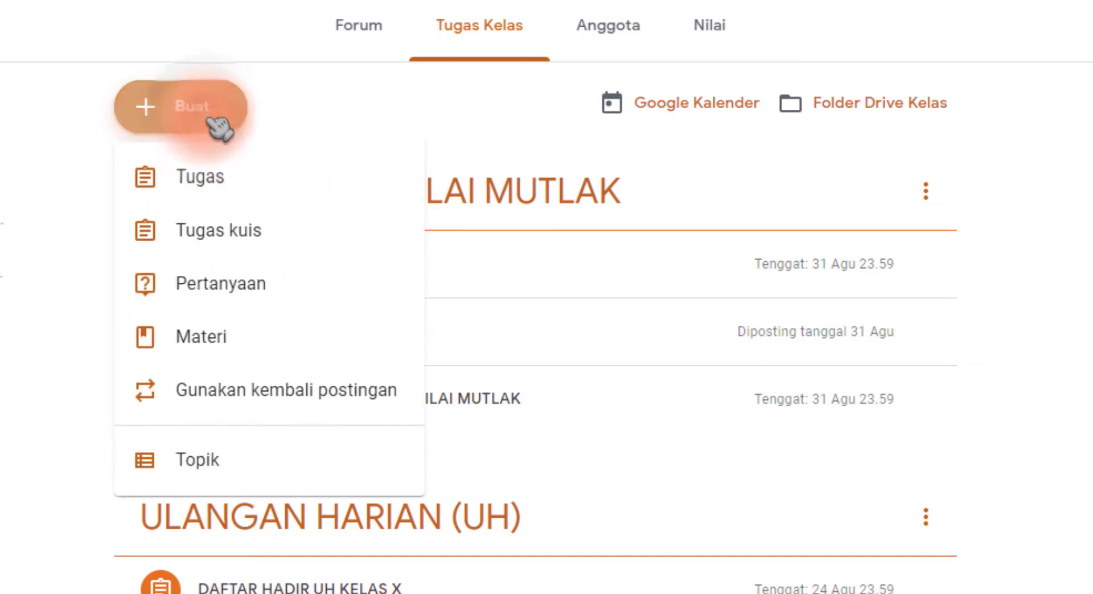
left_click(239, 454)
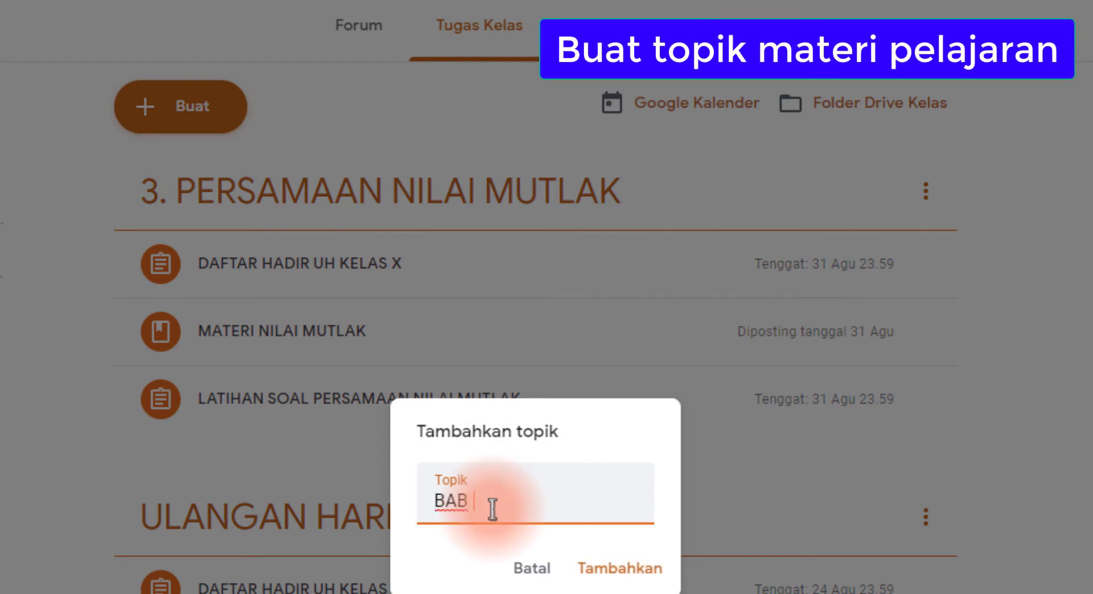
type("NJU")
type("MLAHAN")
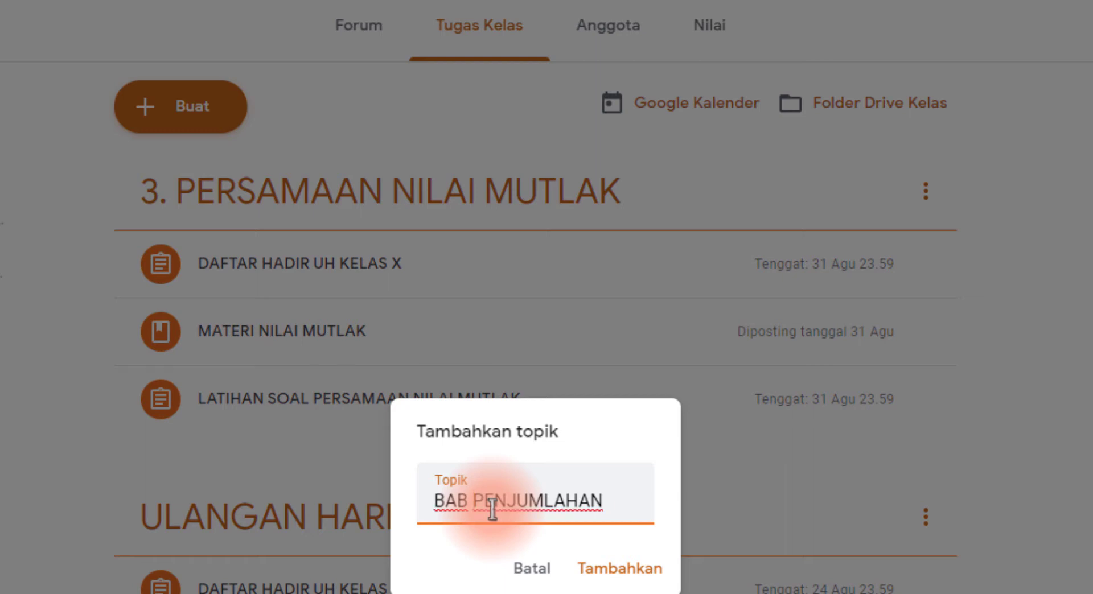
left_click(621, 569)
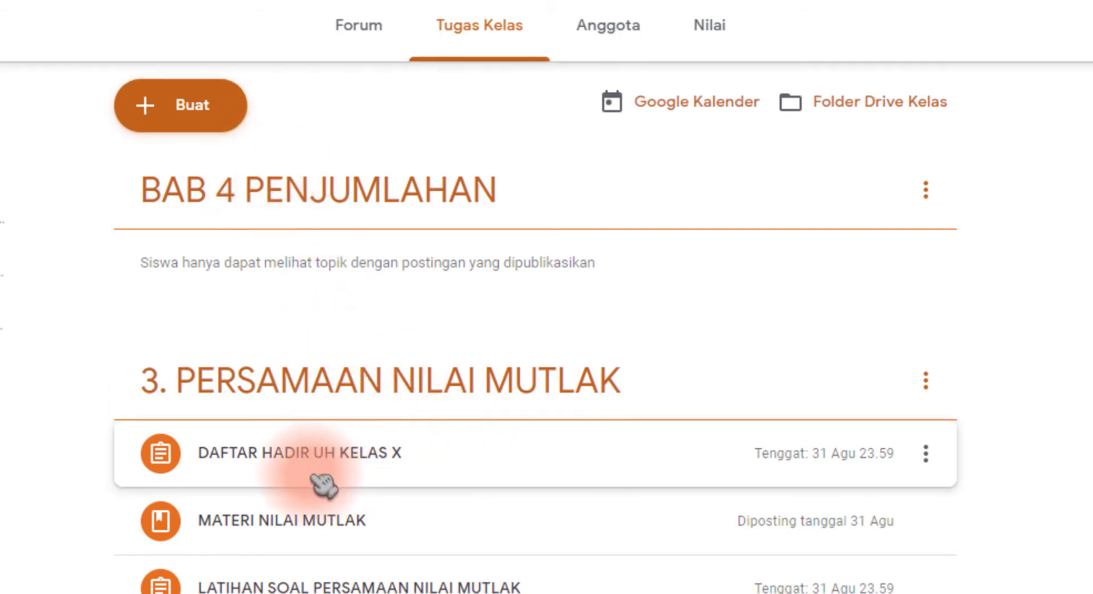
scroll(324, 485, "down", 4)
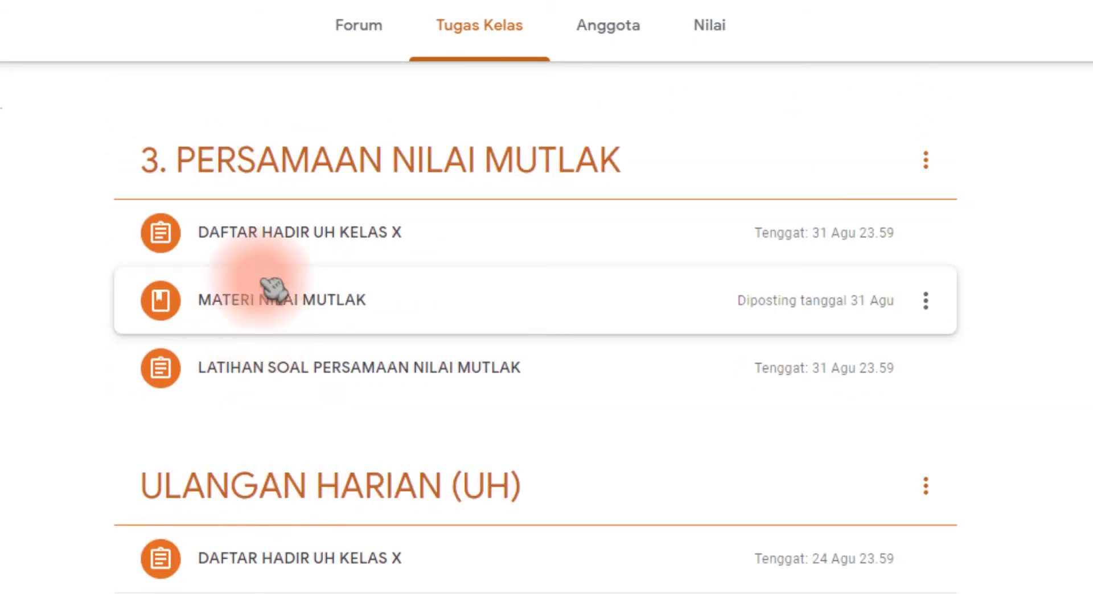
left_click(415, 249)
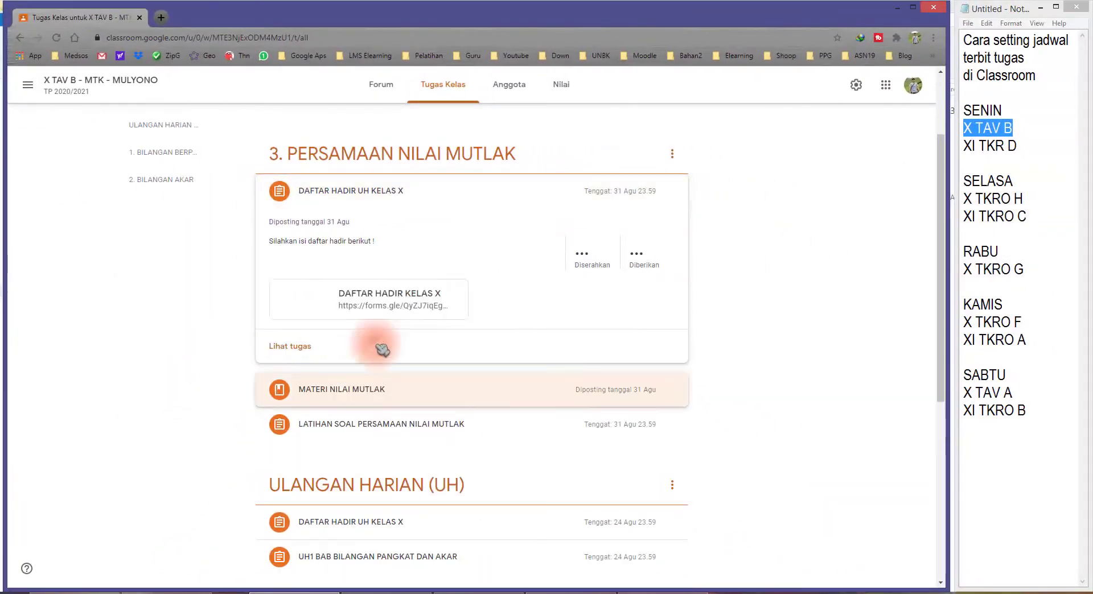
left_click(371, 377)
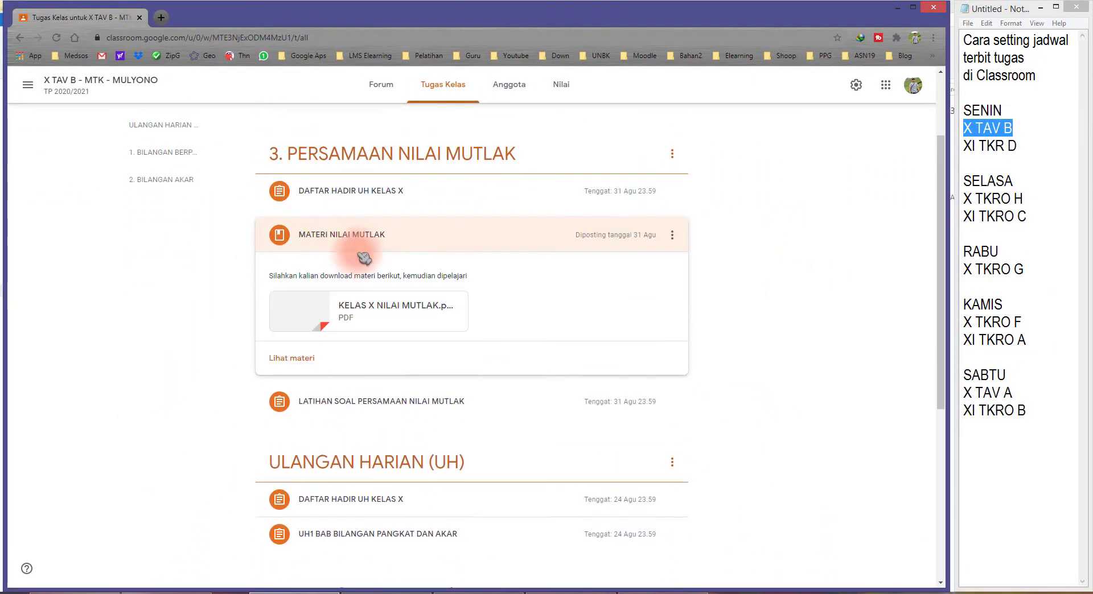
left_click(367, 406)
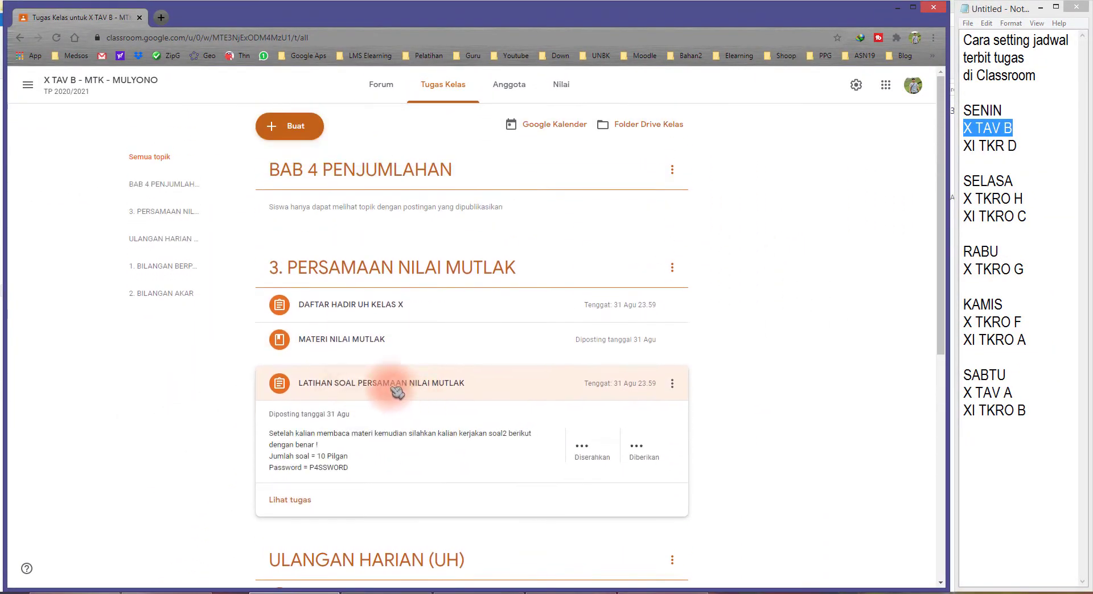
left_click(382, 305)
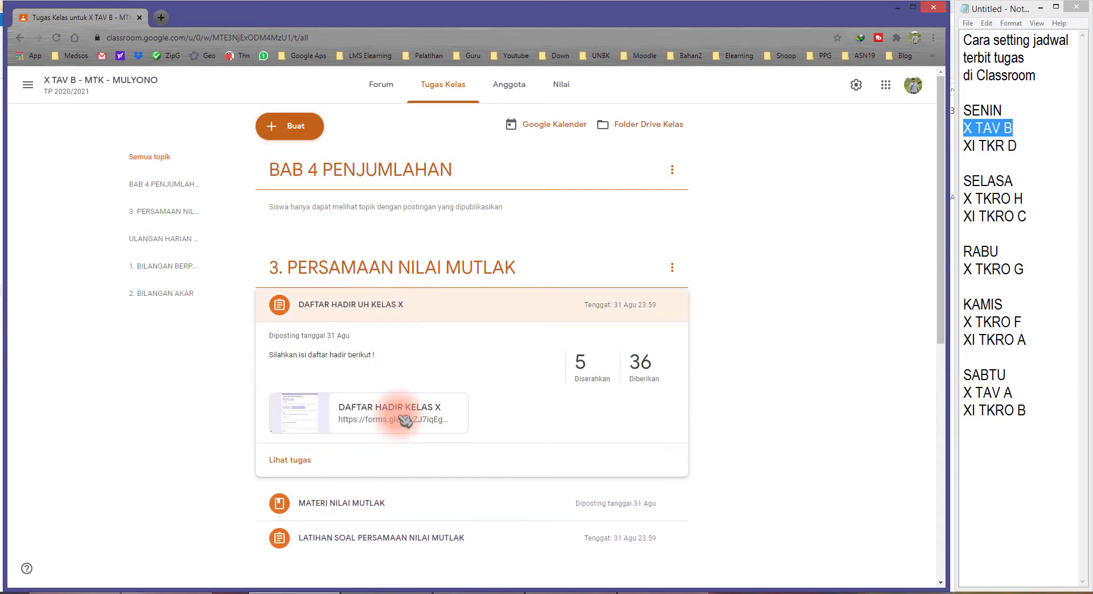
scroll(379, 446, "down", 2)
left_click(378, 276)
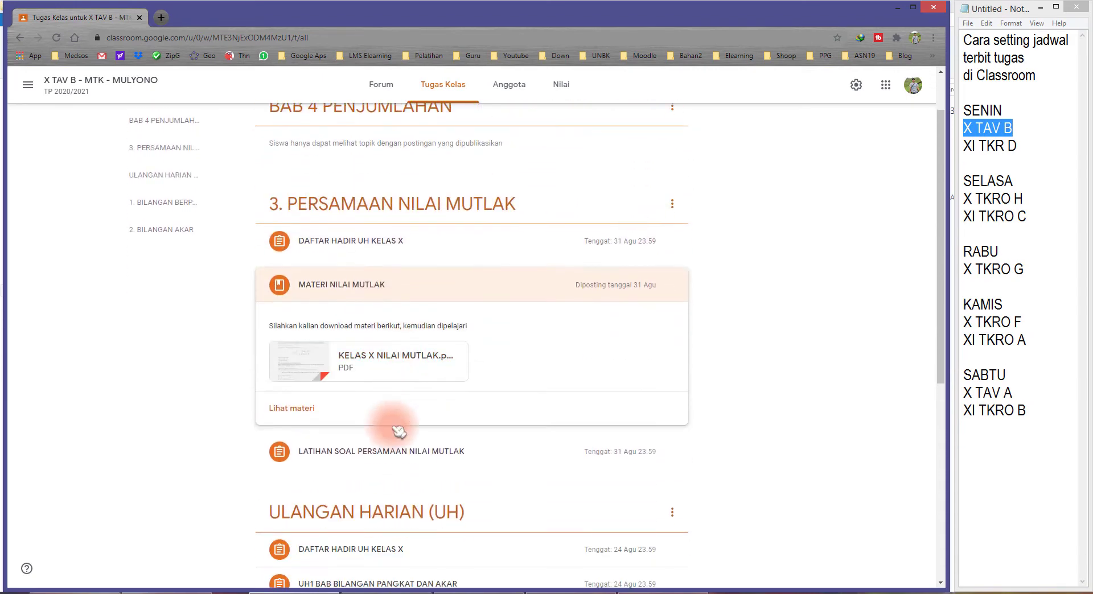
left_click(387, 444)
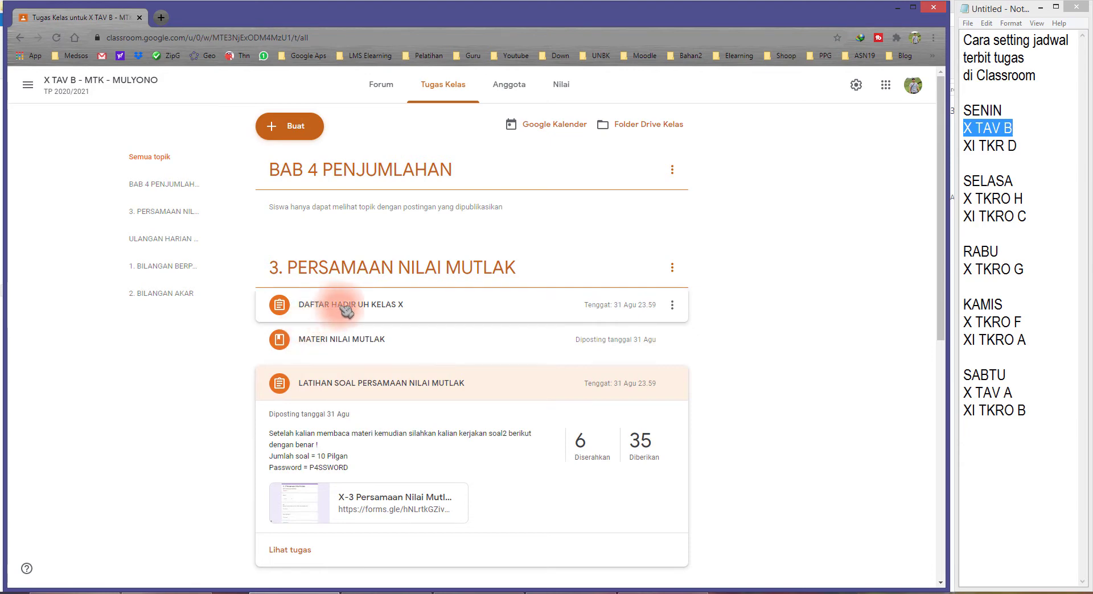
left_click(414, 309)
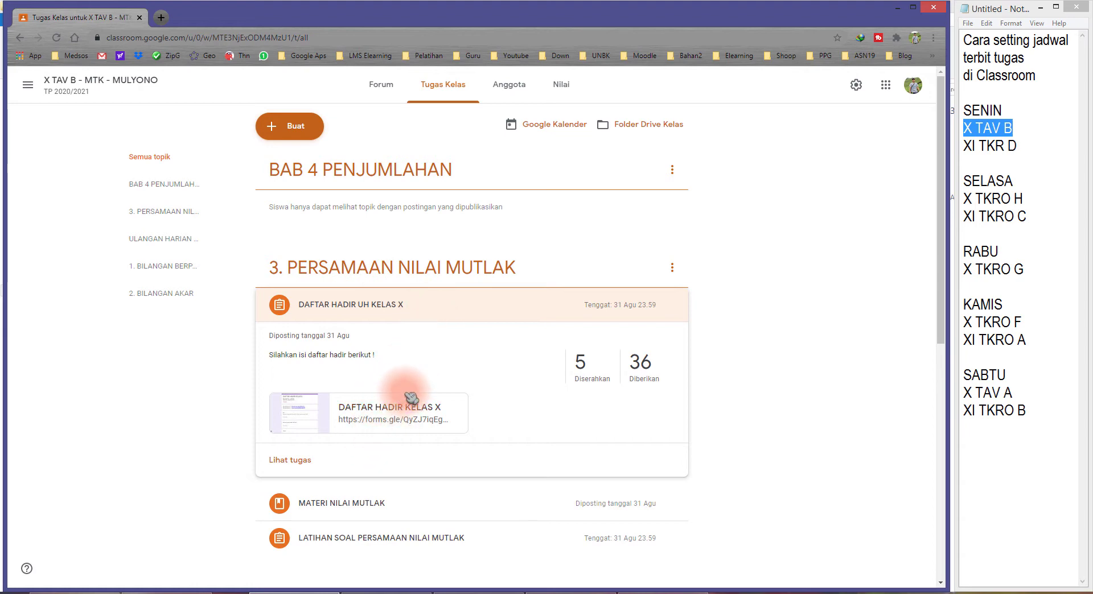
left_click(400, 505)
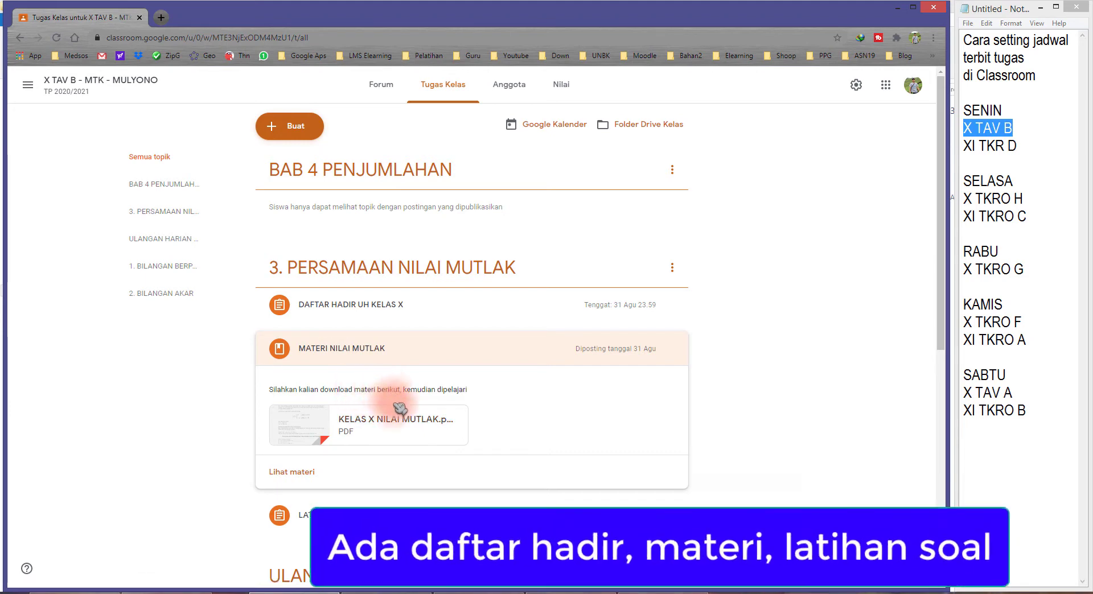
scroll(399, 410, "down", 3)
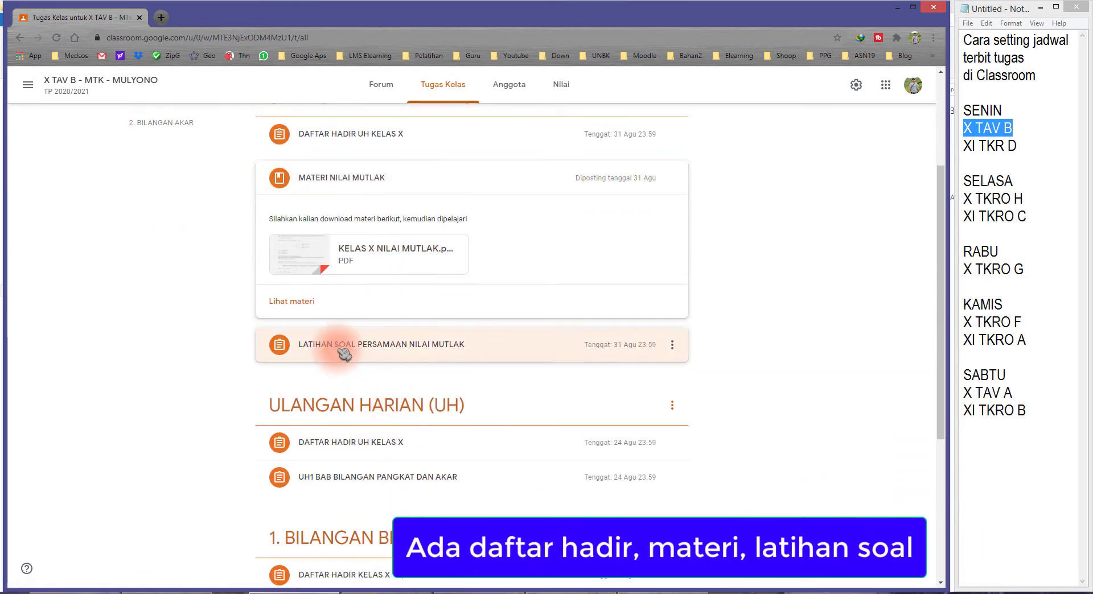
left_click(343, 352)
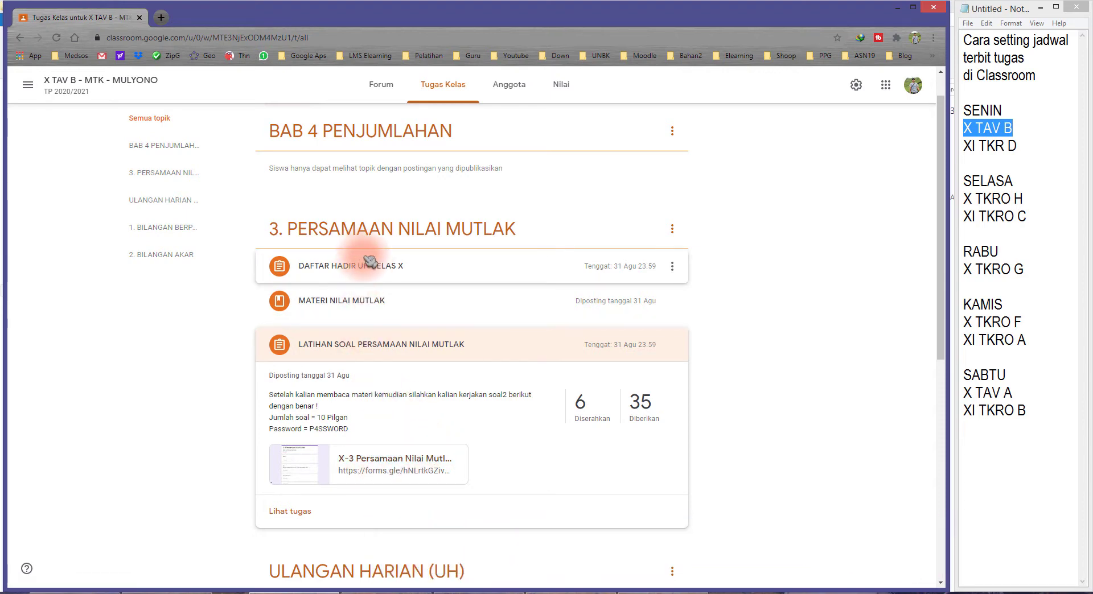
scroll(367, 263, "up", 1)
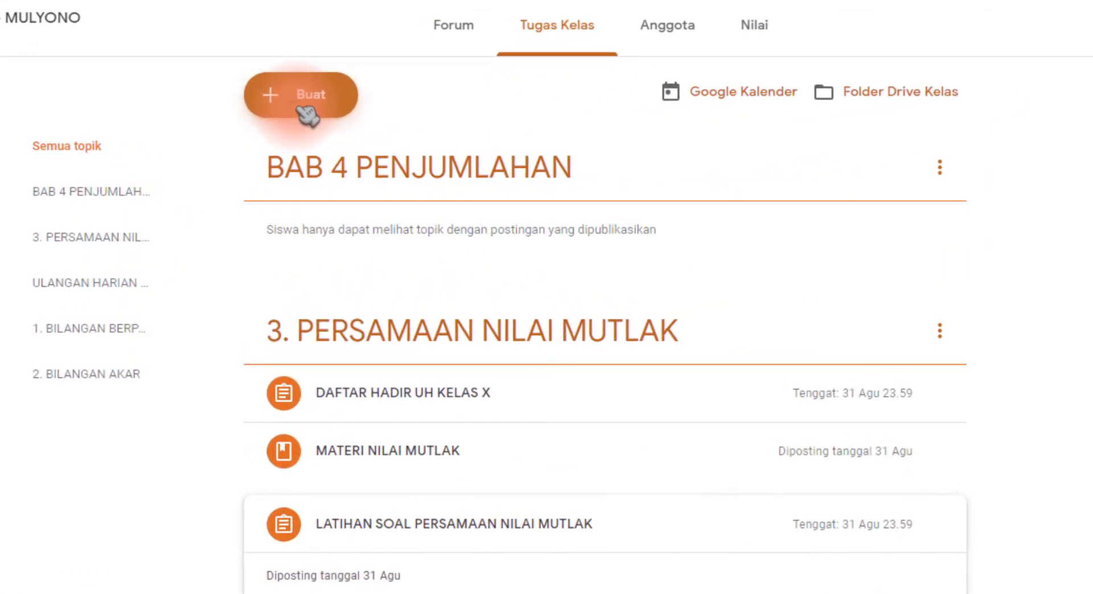
- Start a new assignment titled 'Daftar Hadir' with instructions 'Silahkan klain isi daftar hadir berikut !'
left_click(303, 109)
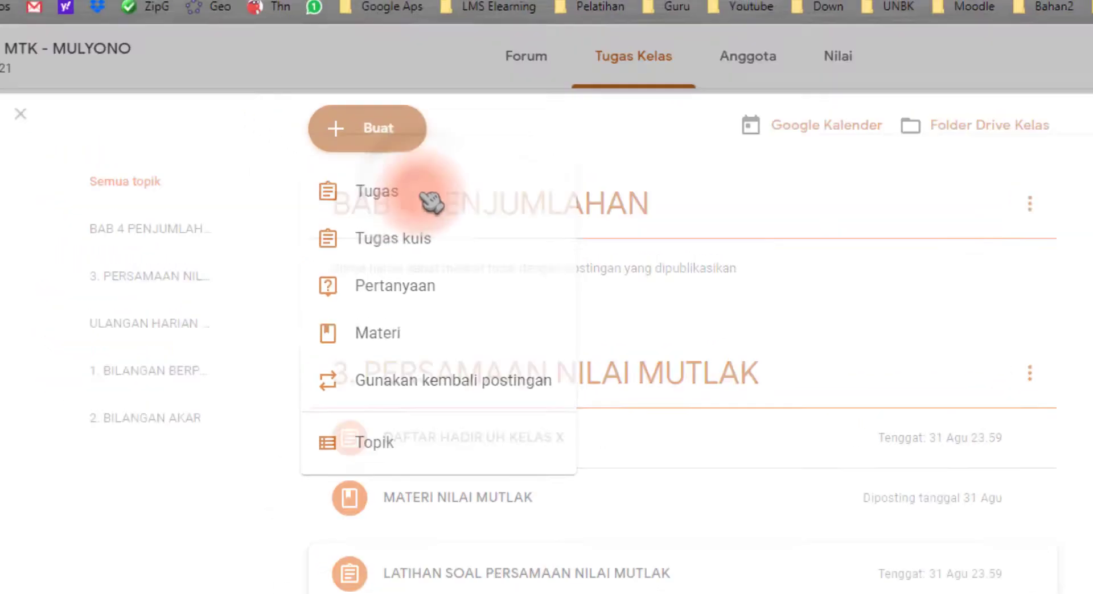
left_click(369, 164)
type("Daftar Hadir")
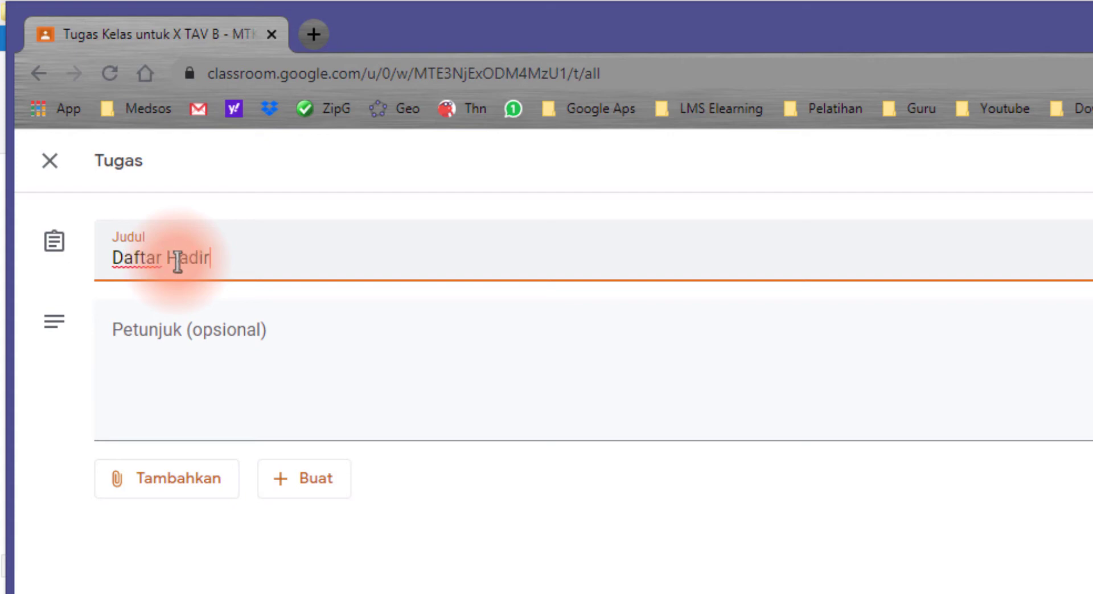
left_click(208, 367)
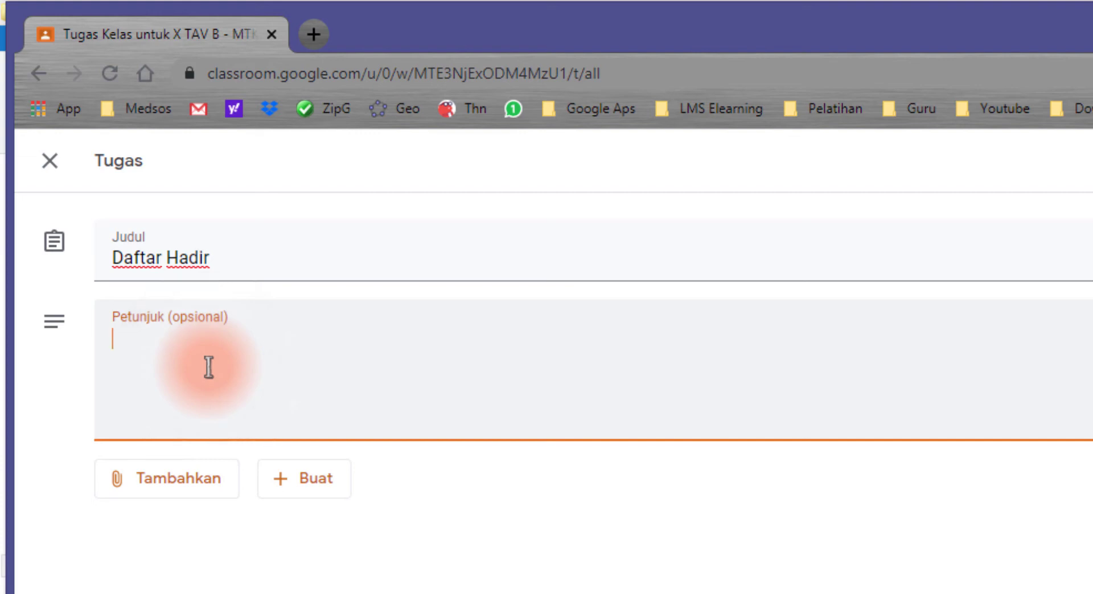
type("Silah")
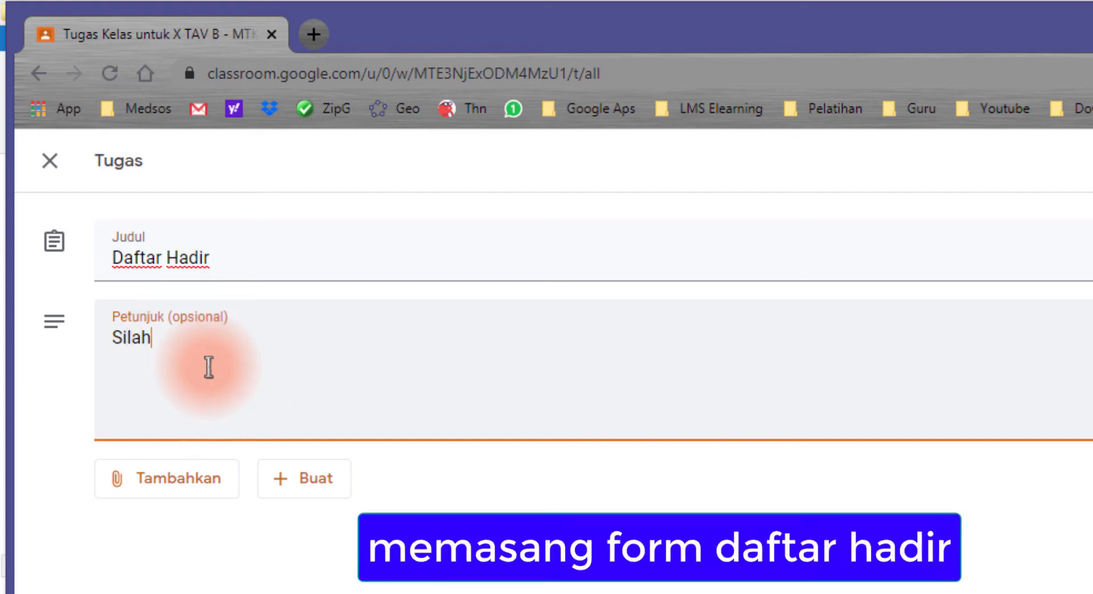
type("kan klain isi daftar ")
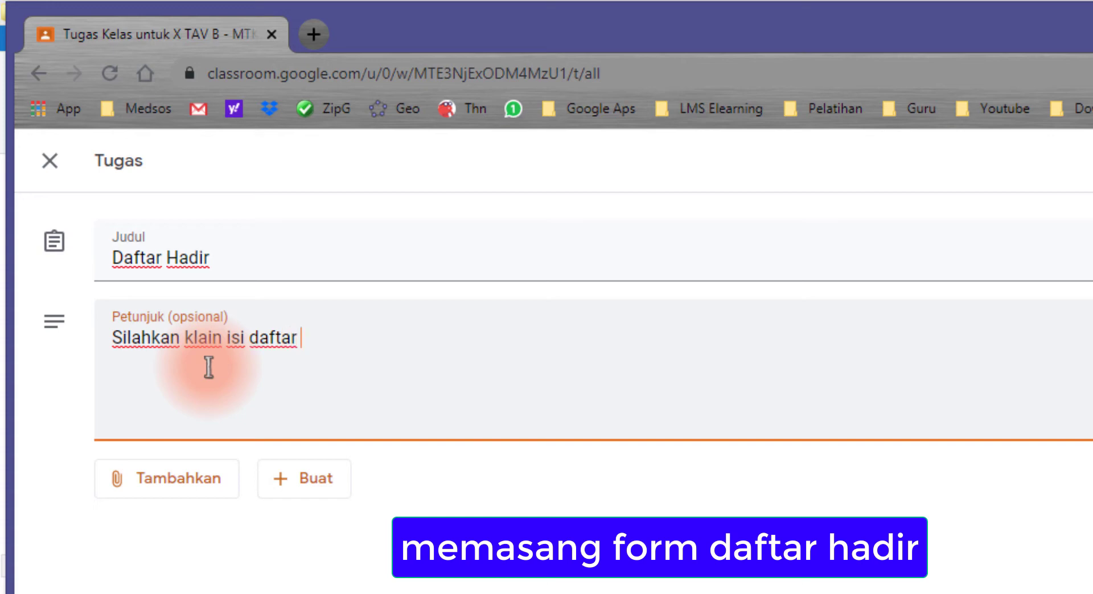
type("hadir berikut !")
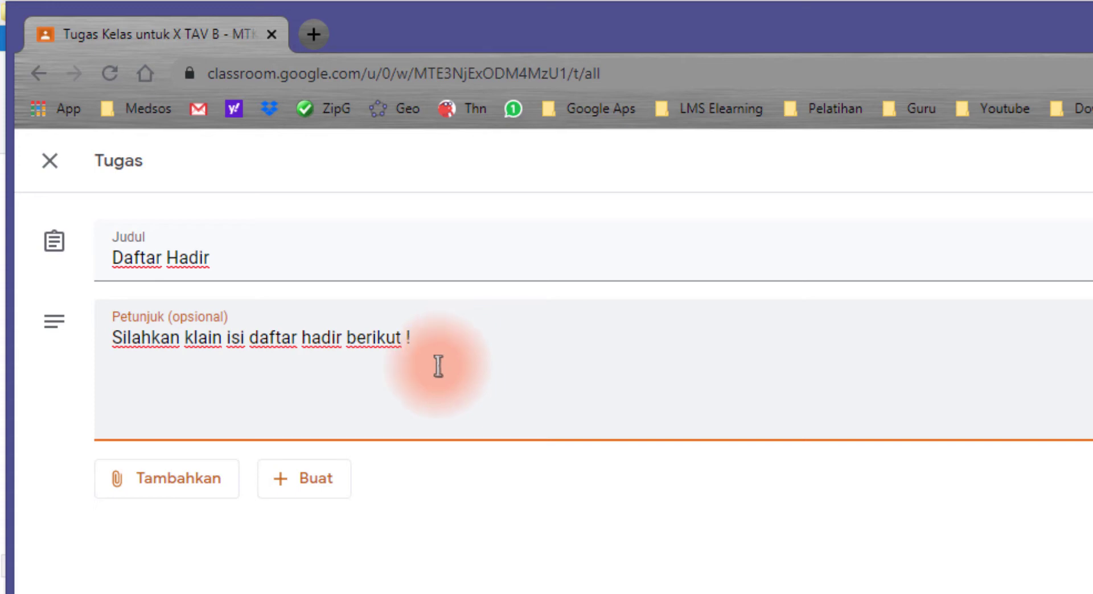
- Search Google Drive for 'daftar hadir' and insert the DAFTAR HADIR KELAS X form
left_click(197, 493)
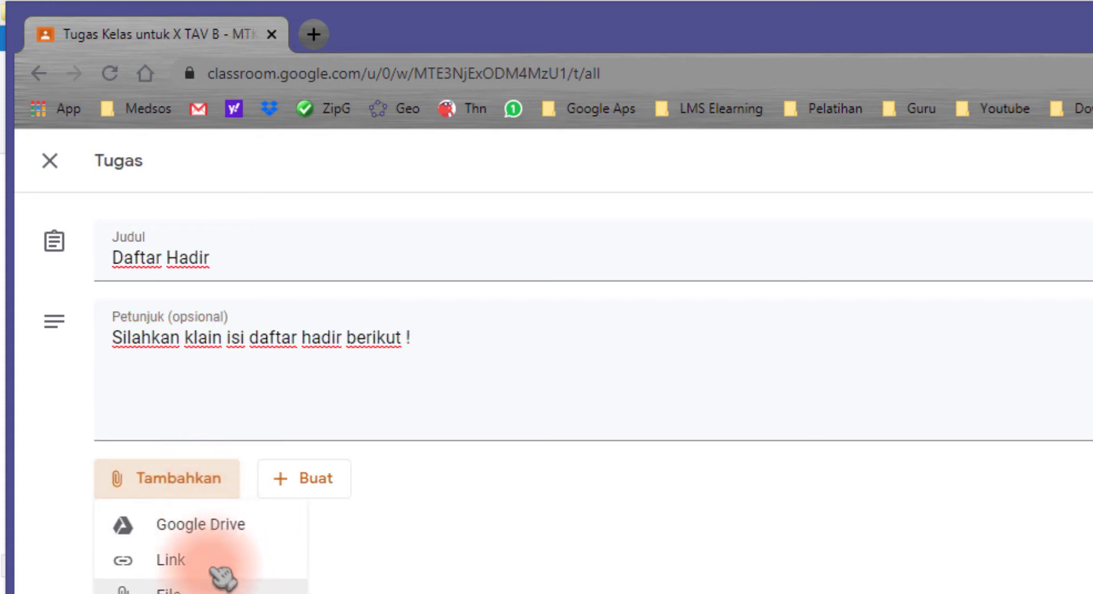
left_click(219, 536)
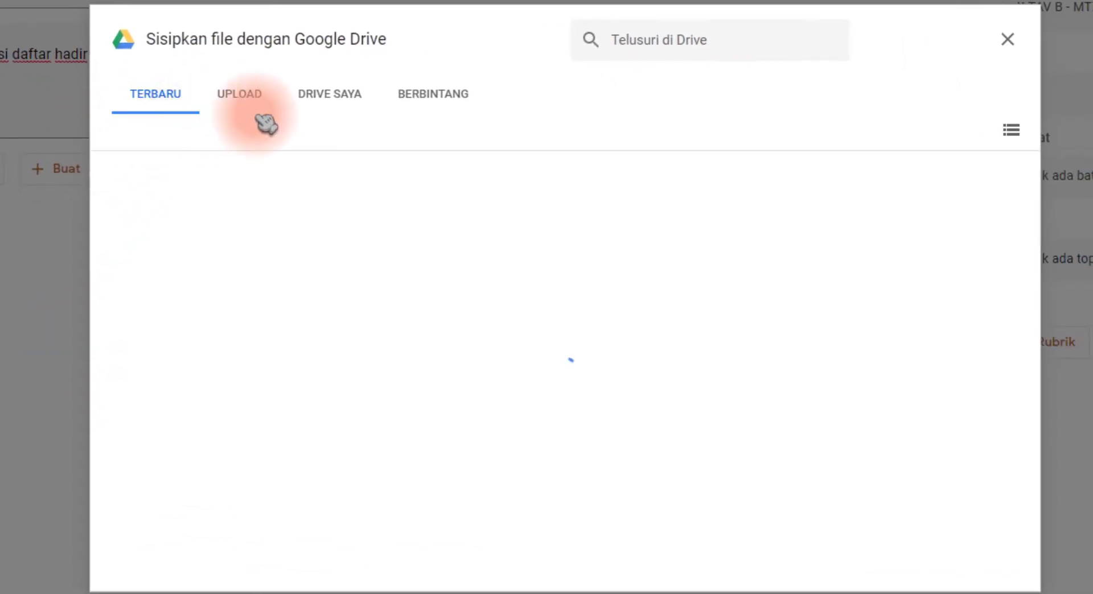
left_click(488, 44)
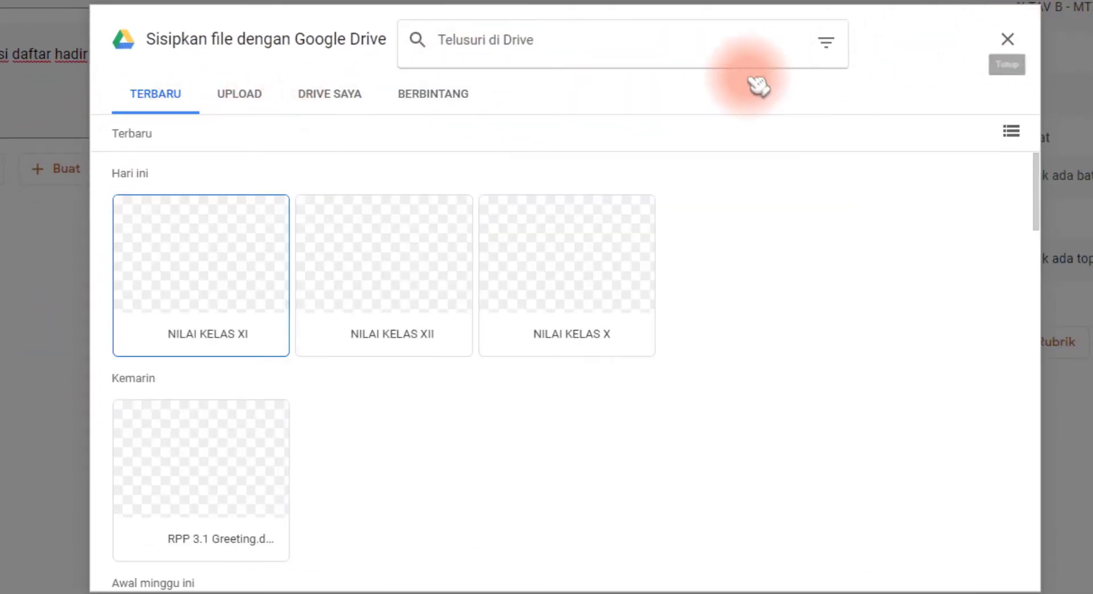
left_click(457, 51)
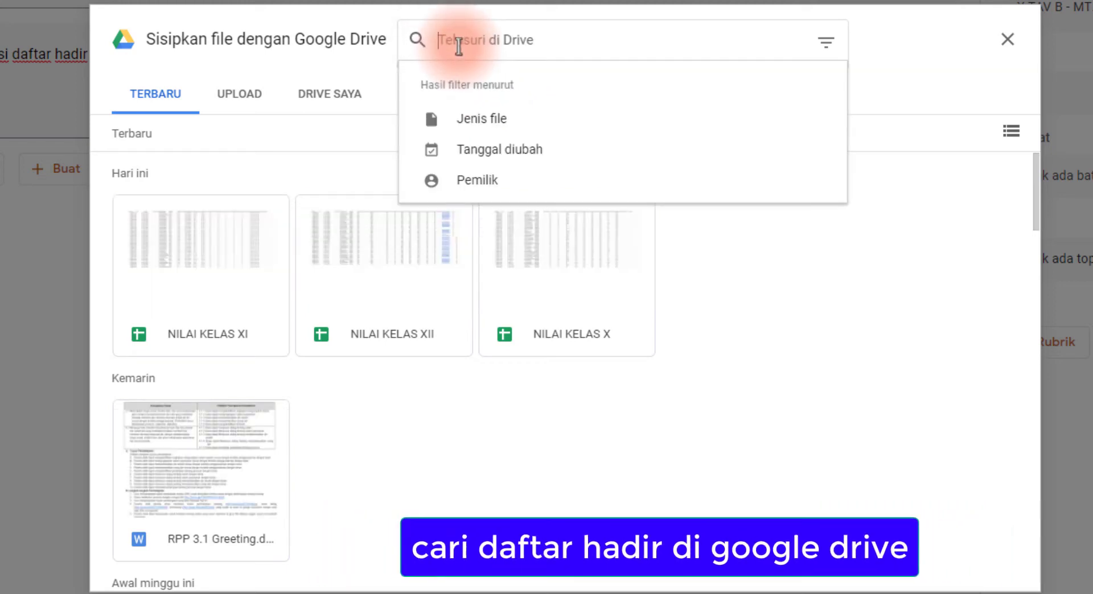
type("d")
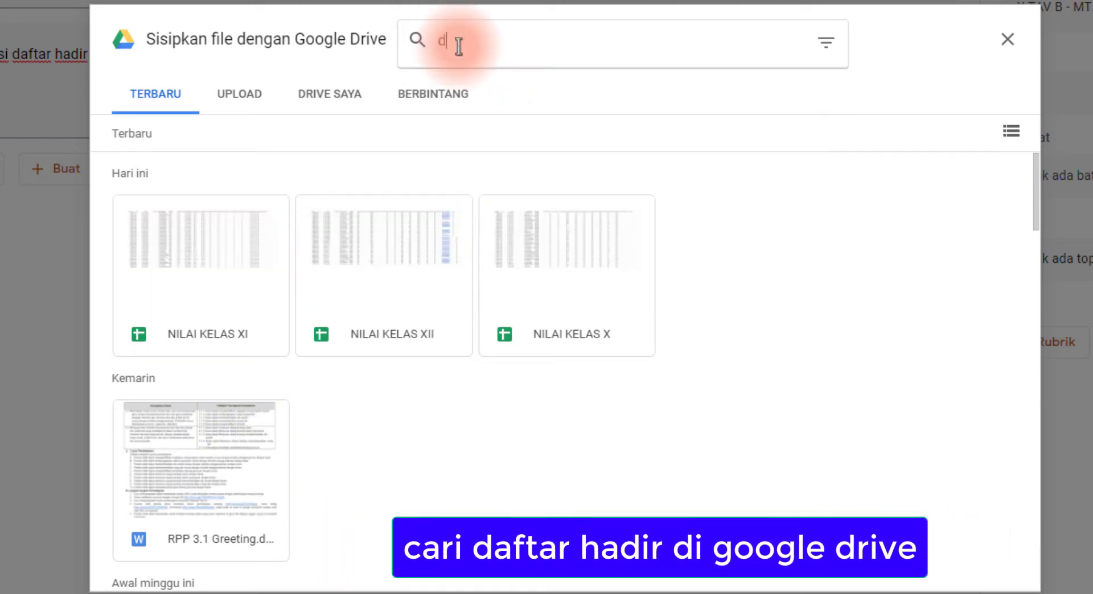
type("aftar h")
type("adir")
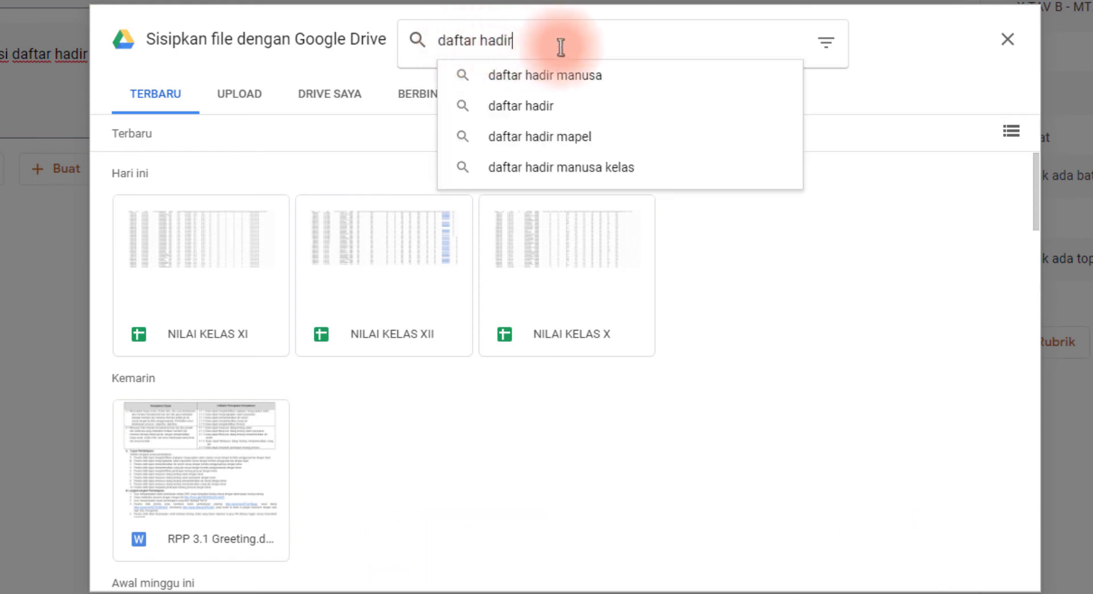
key("Return")
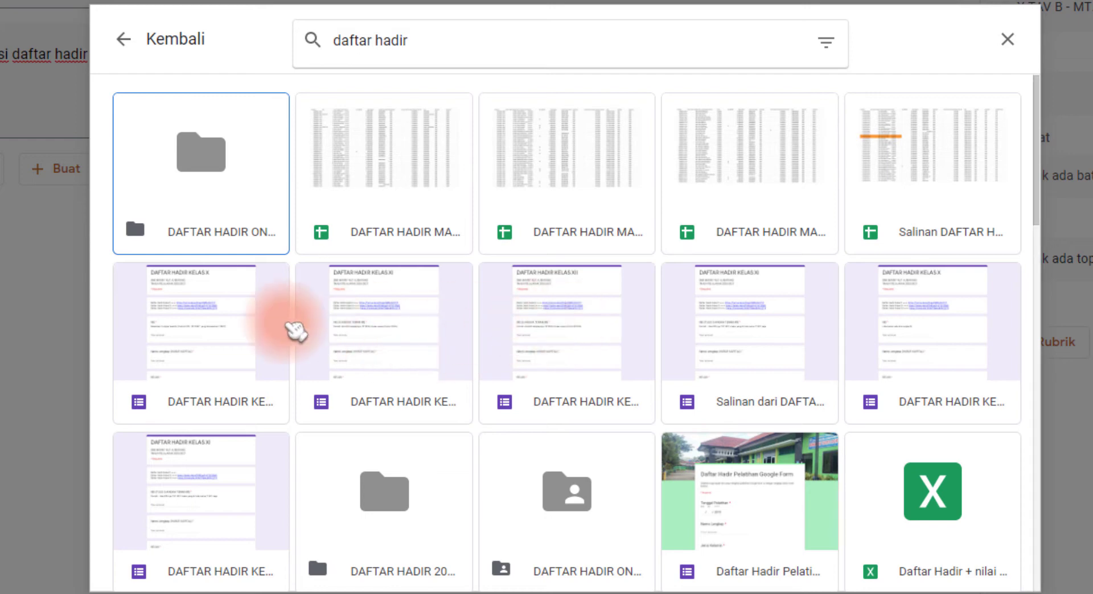
left_click(231, 303)
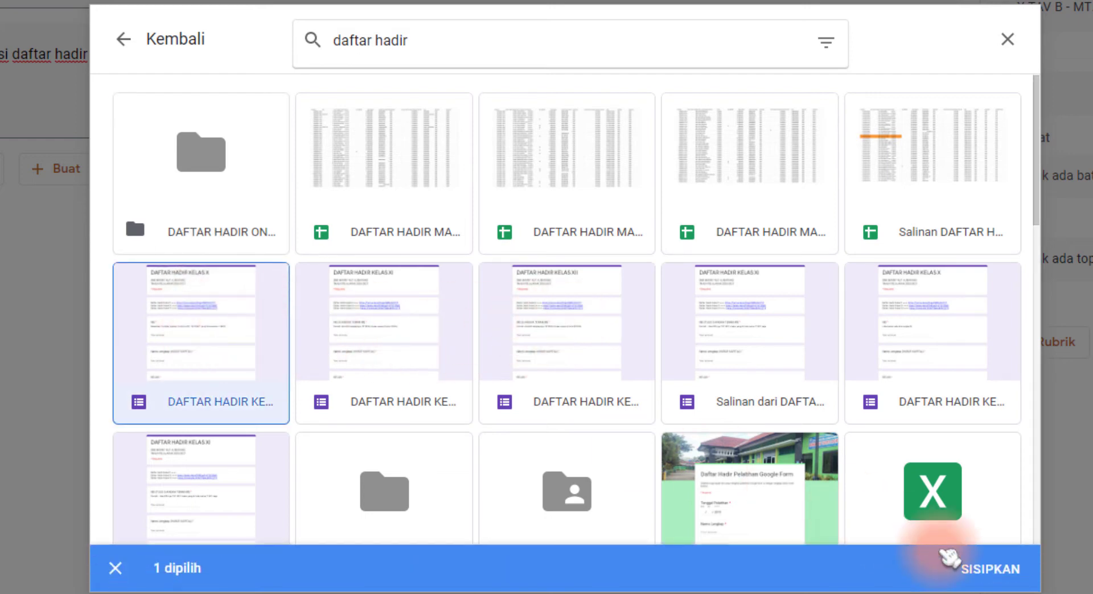
left_click(1010, 578)
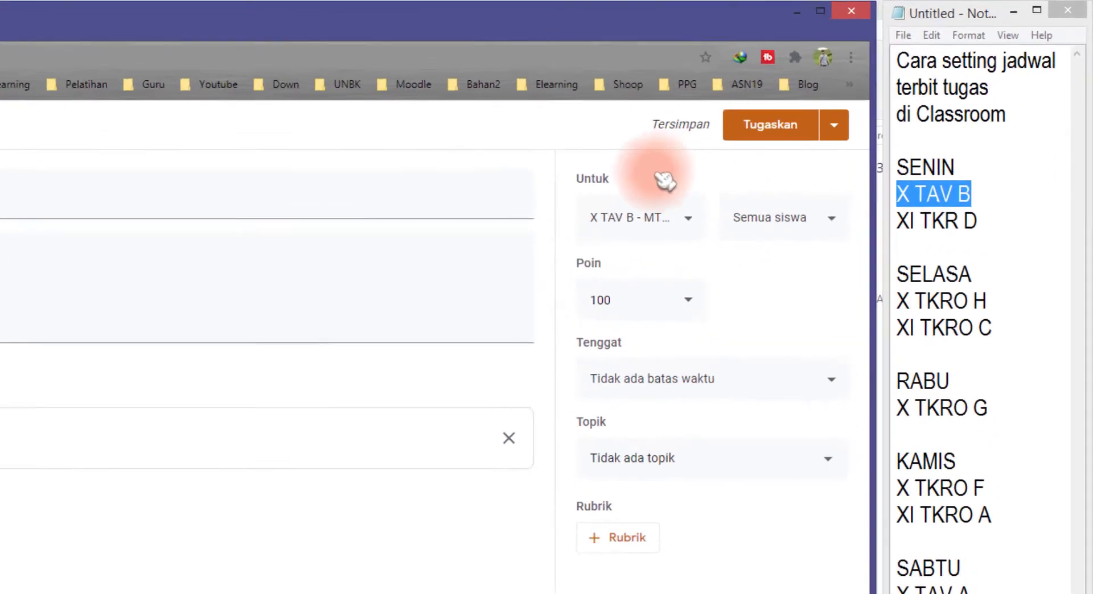
left_click(793, 147)
left_click(555, 171)
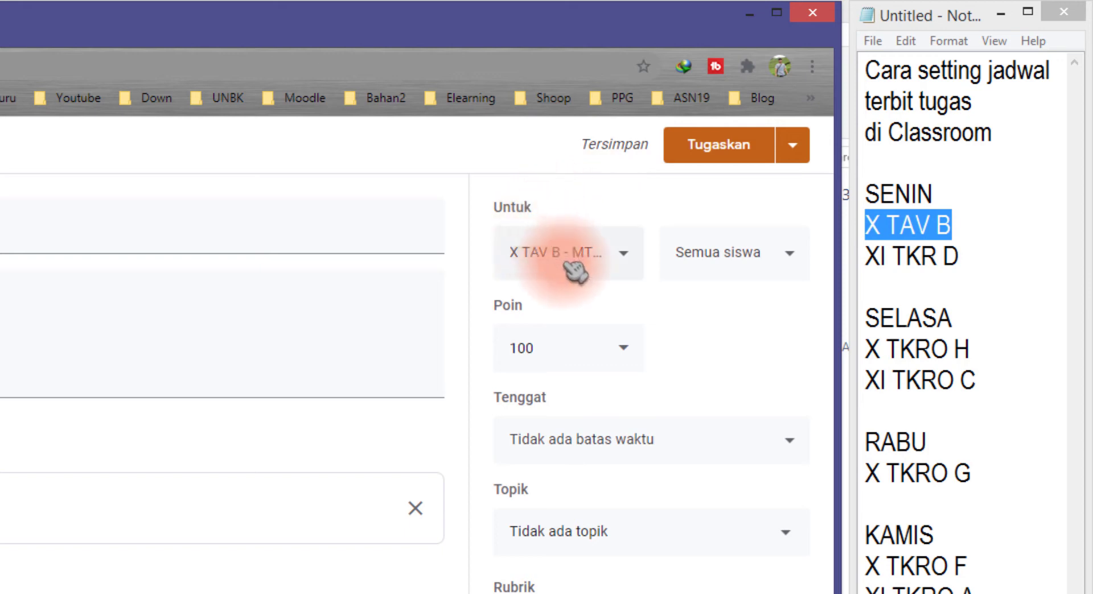
left_click_drag(501, 209, 568, 214)
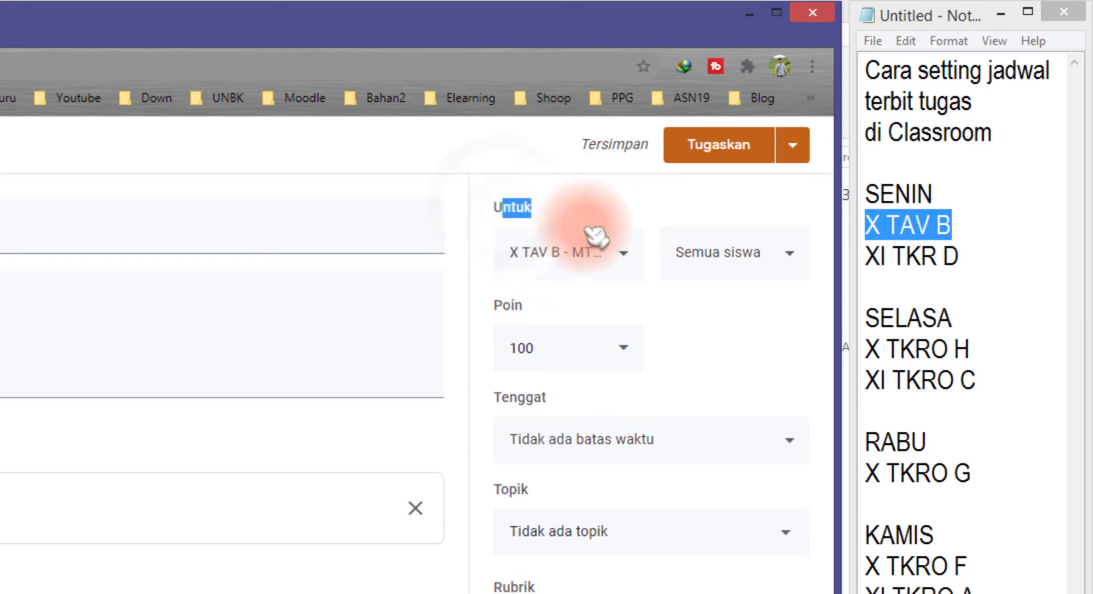
left_click(621, 256)
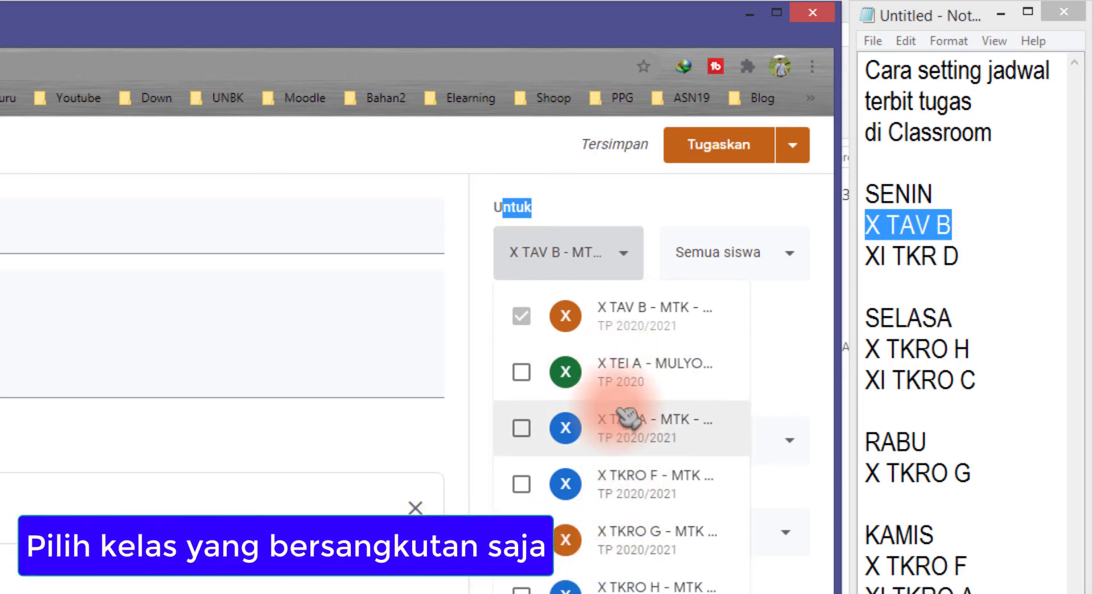
left_click(596, 246)
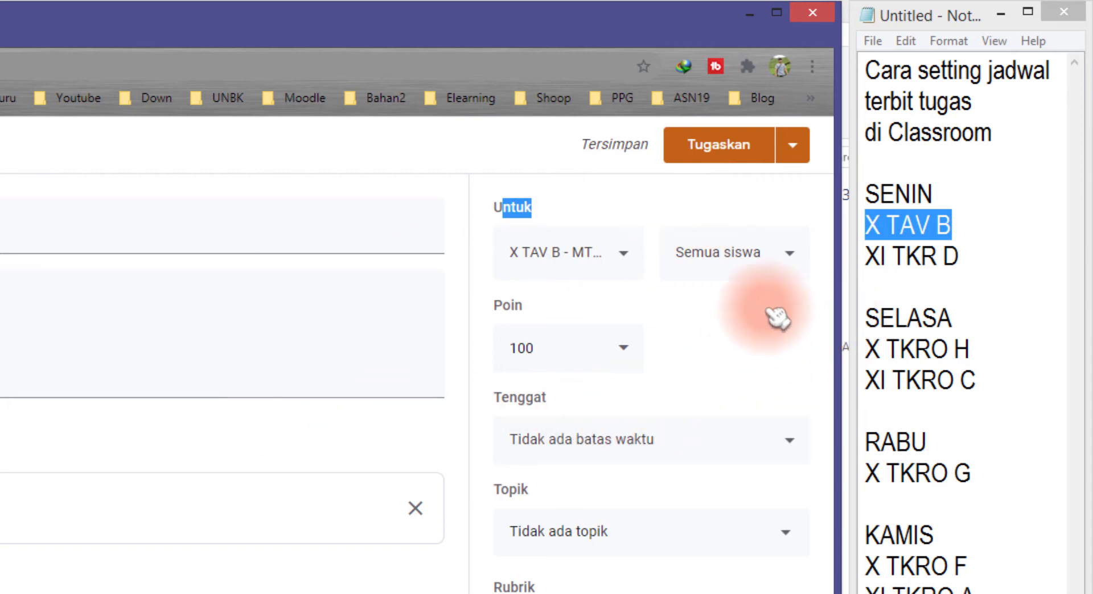
double_click(891, 317)
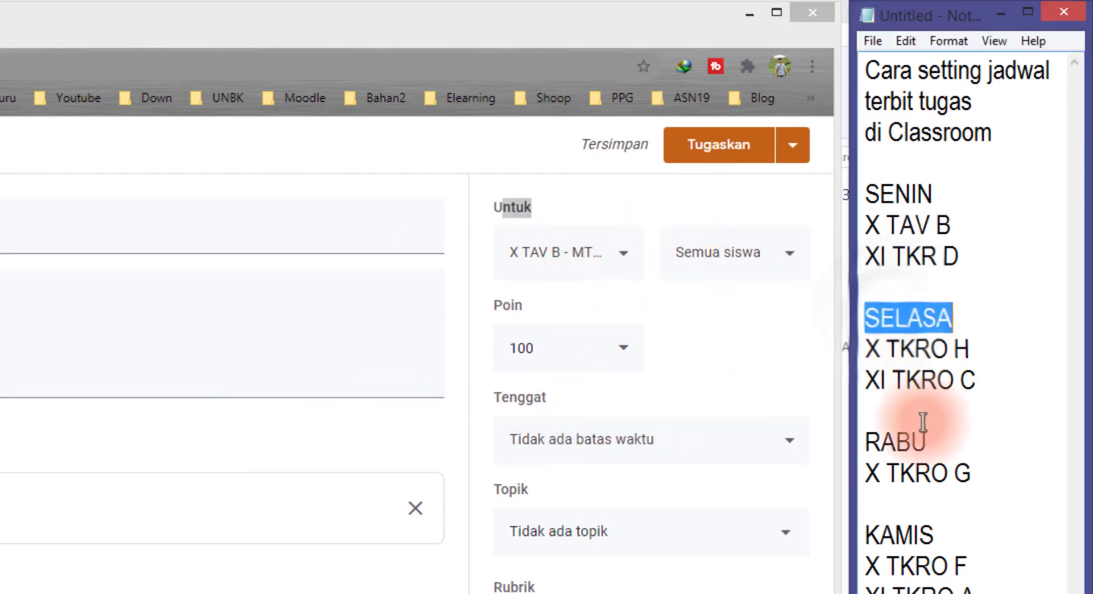
double_click(906, 444)
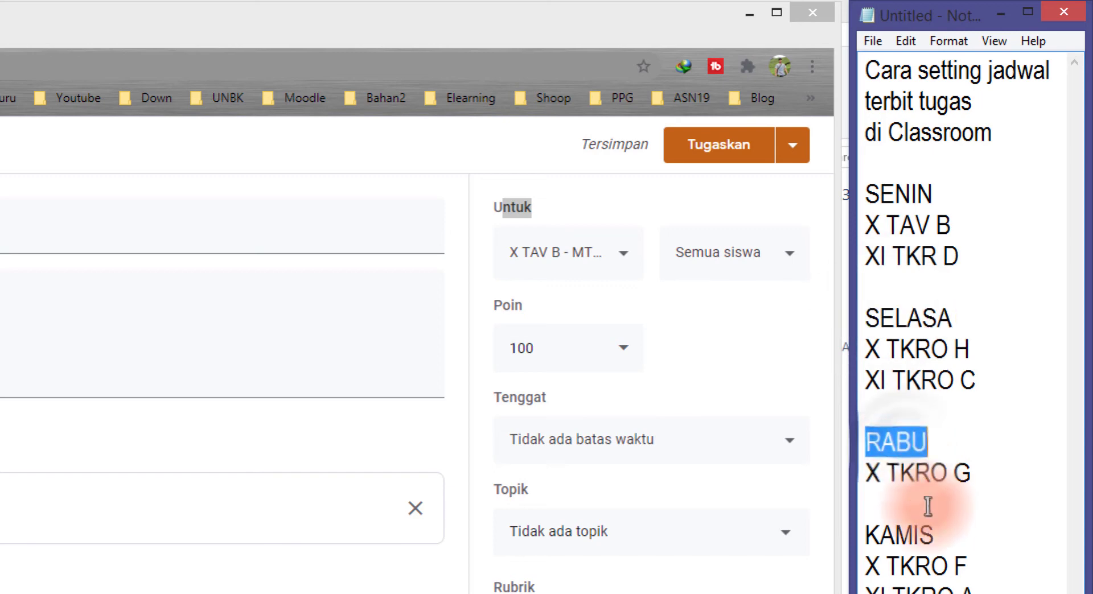
double_click(910, 534)
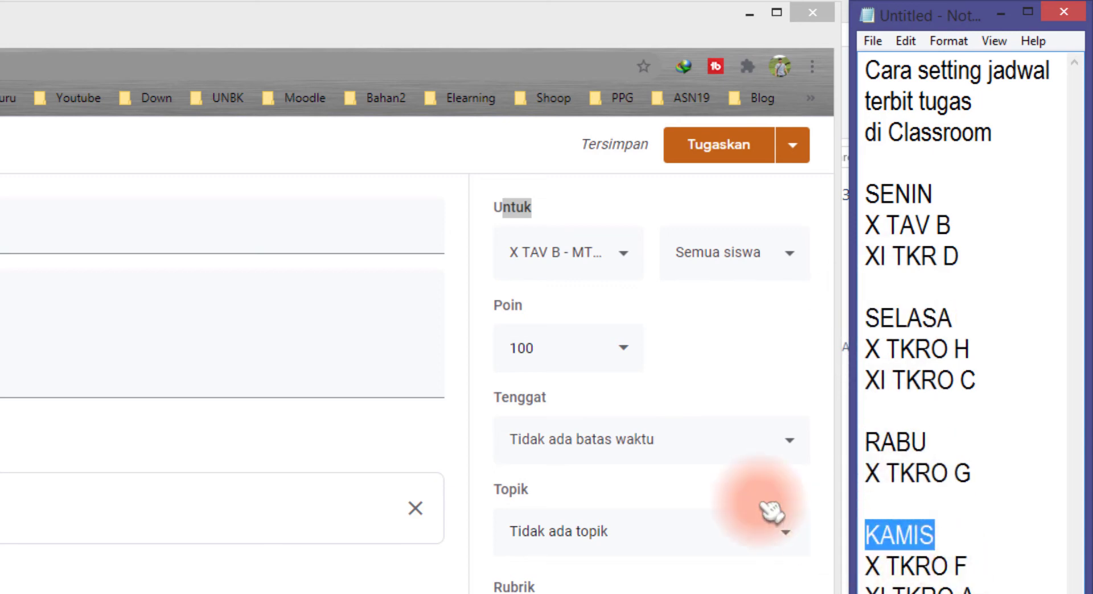
left_click(631, 302)
left_click(599, 254)
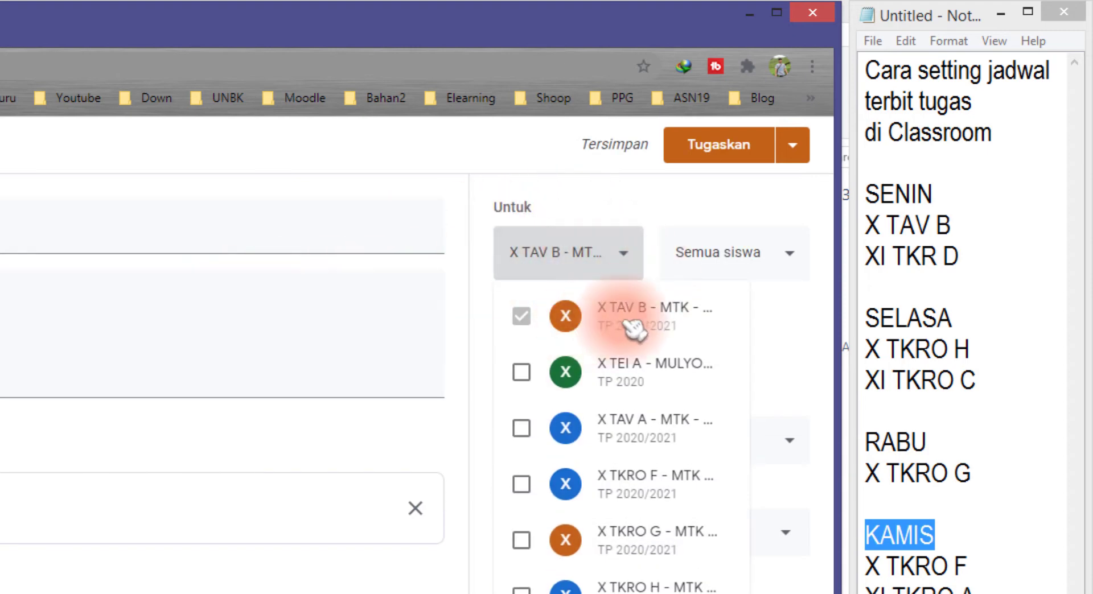
left_click(775, 370)
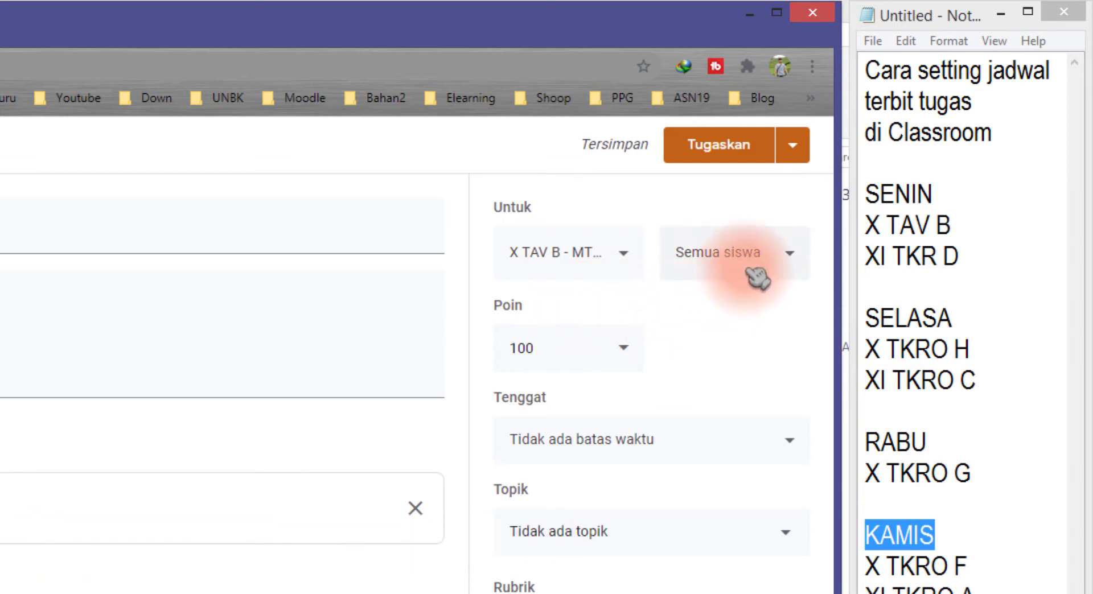
left_click(776, 250)
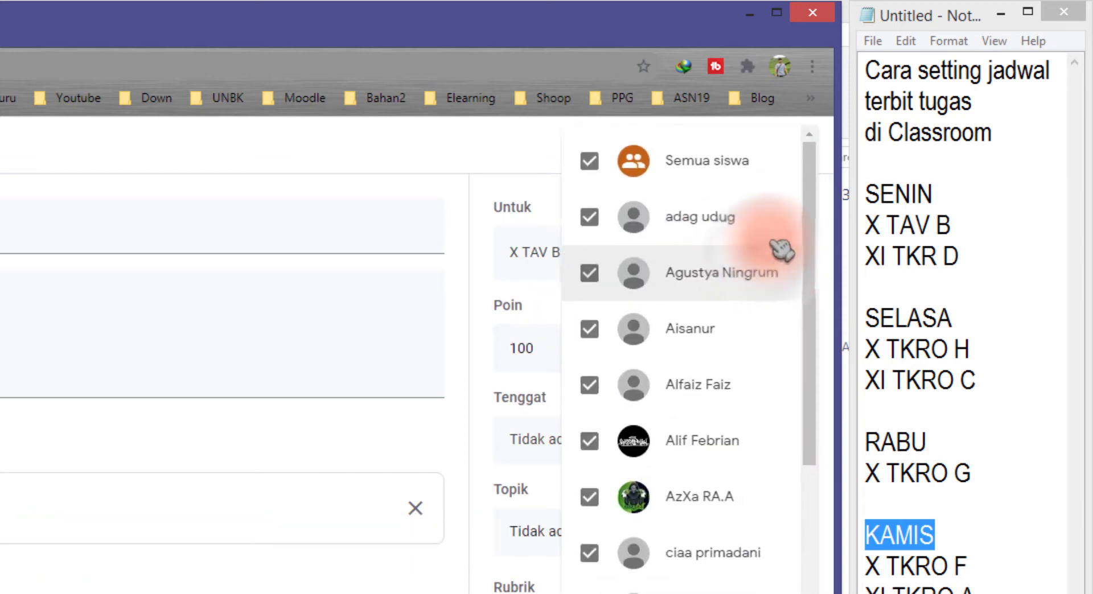
left_click(829, 366)
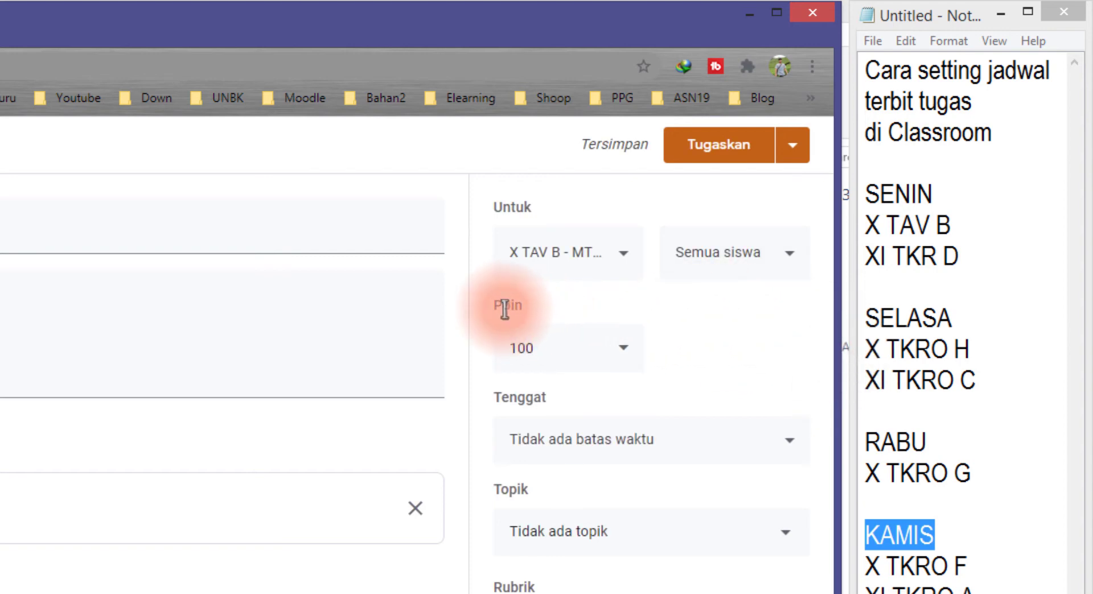
left_click_drag(503, 305, 566, 311)
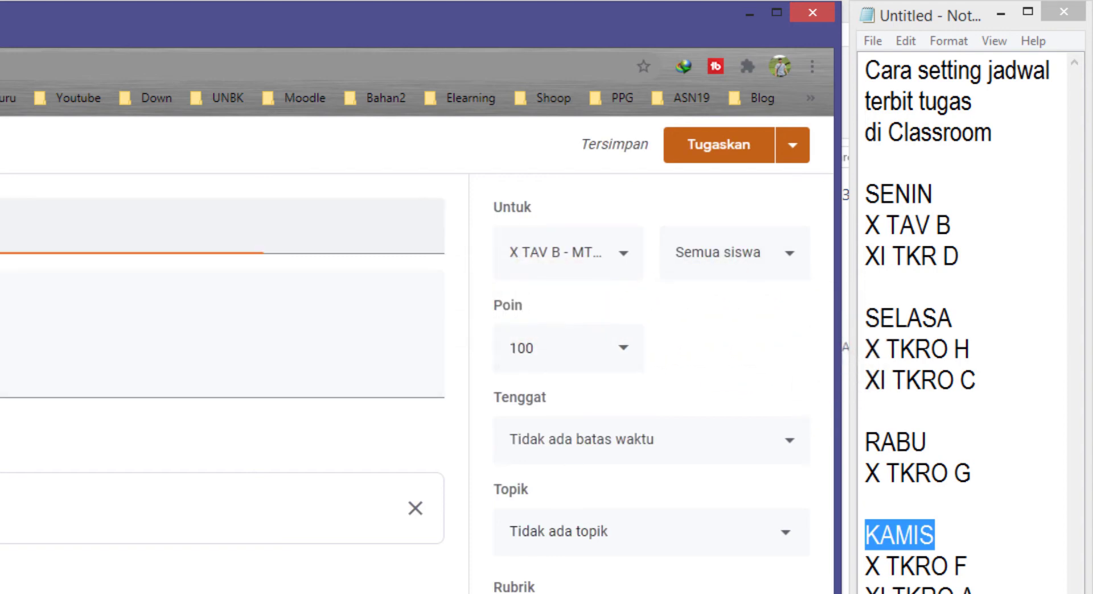
- Set the assignment's points to Tidak dinilai and highlight the Monday X TAV B note
left_click(592, 355)
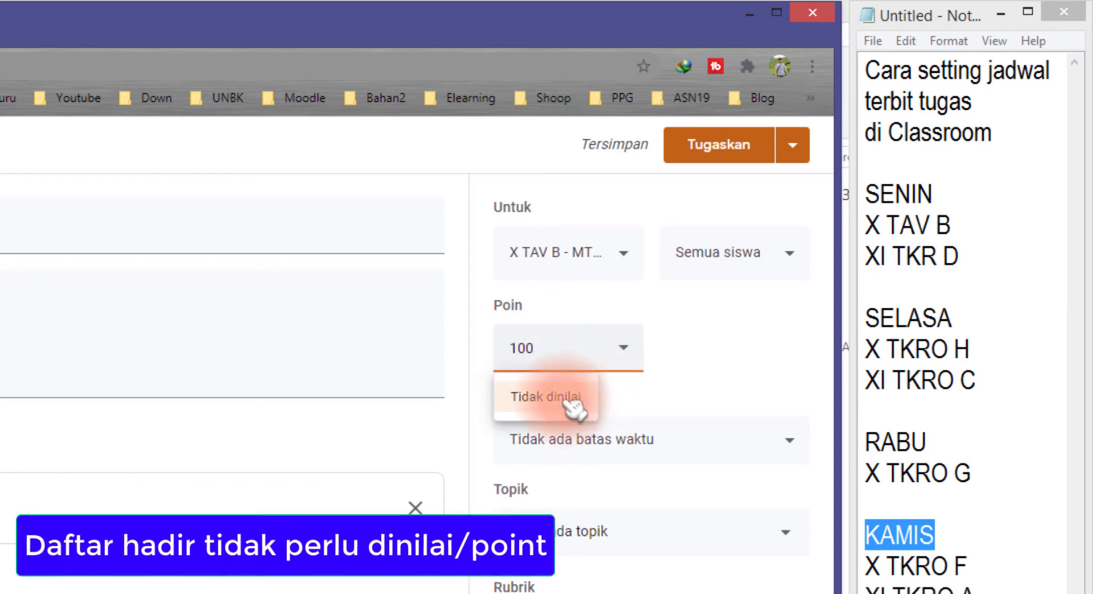
left_click(515, 398)
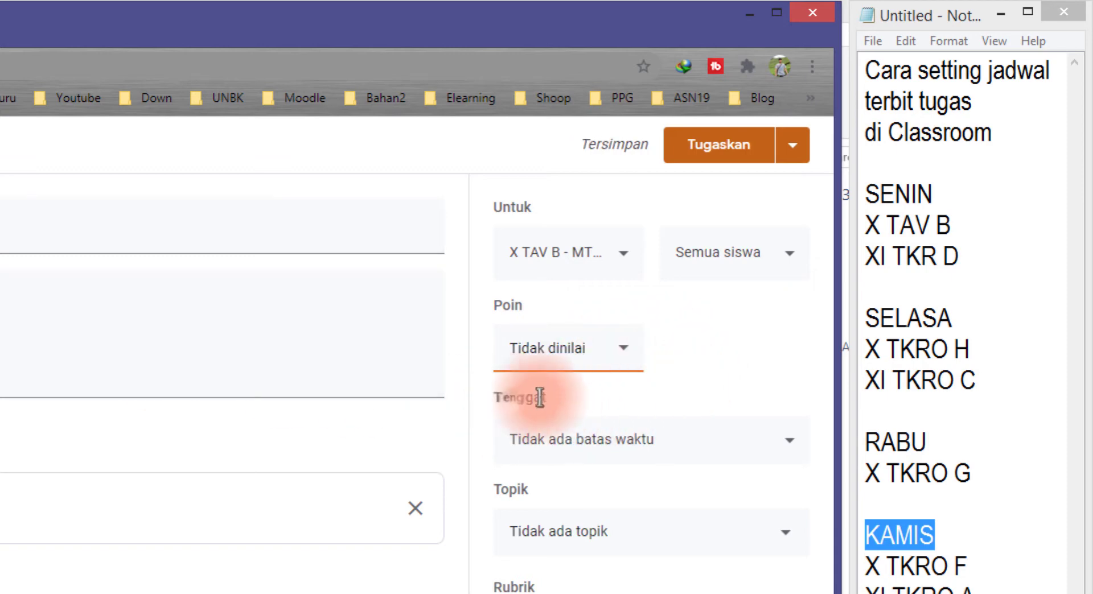
left_click_drag(509, 396, 636, 404)
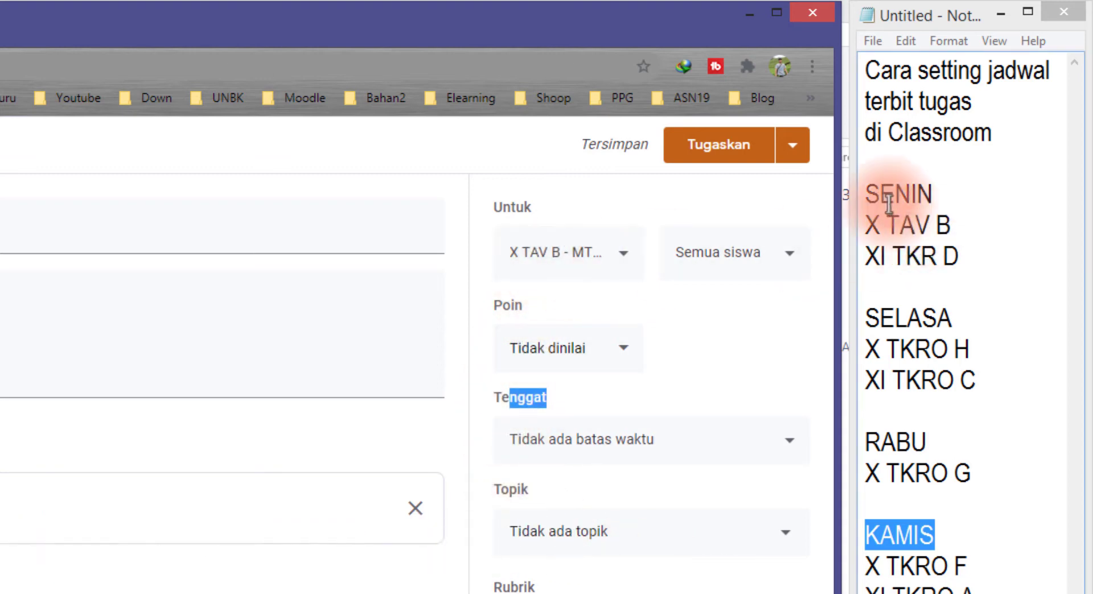
left_click_drag(864, 189, 945, 225)
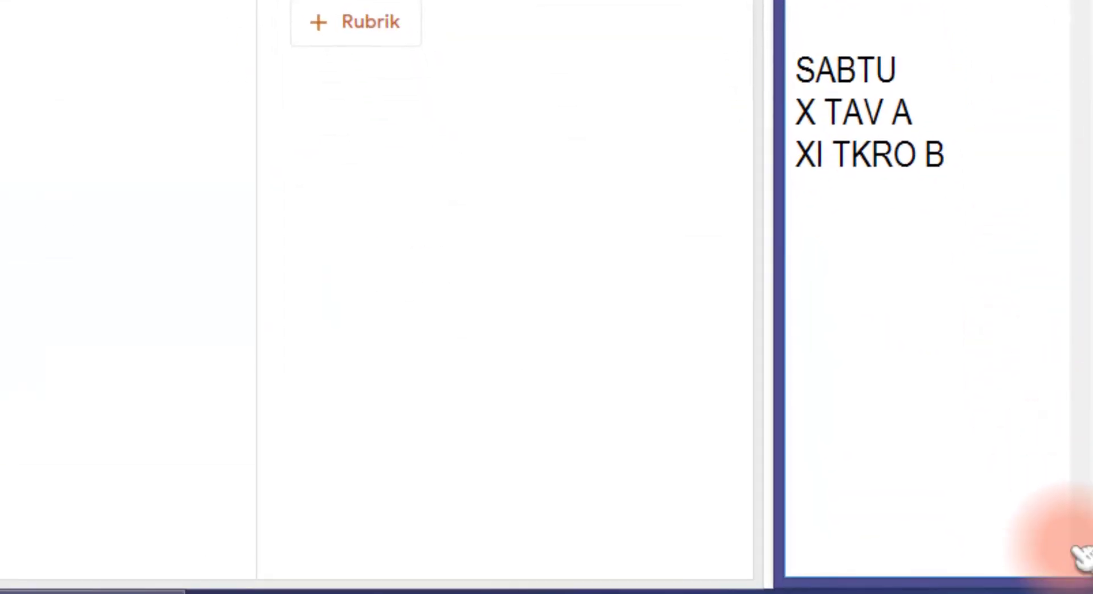
- Check today's date on the system calendar
left_click(1072, 569)
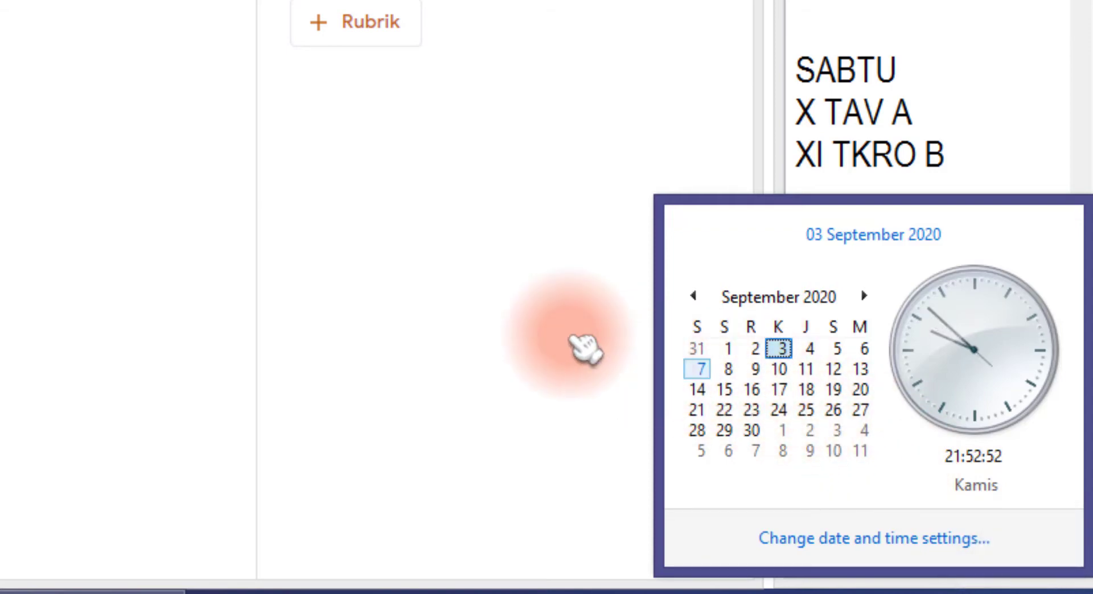
left_click(419, 183)
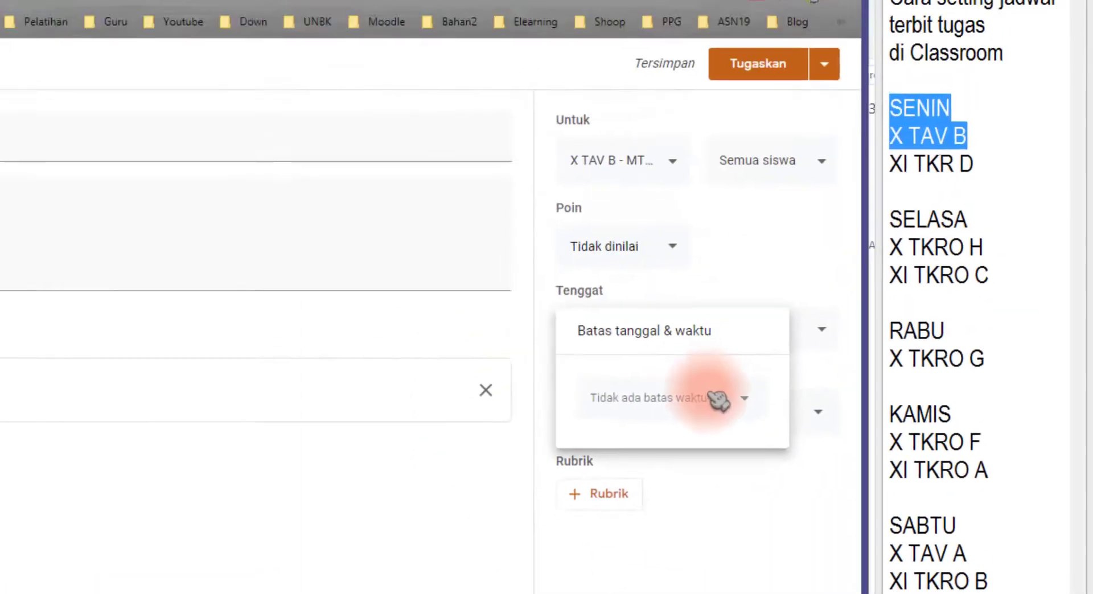
left_click(720, 583)
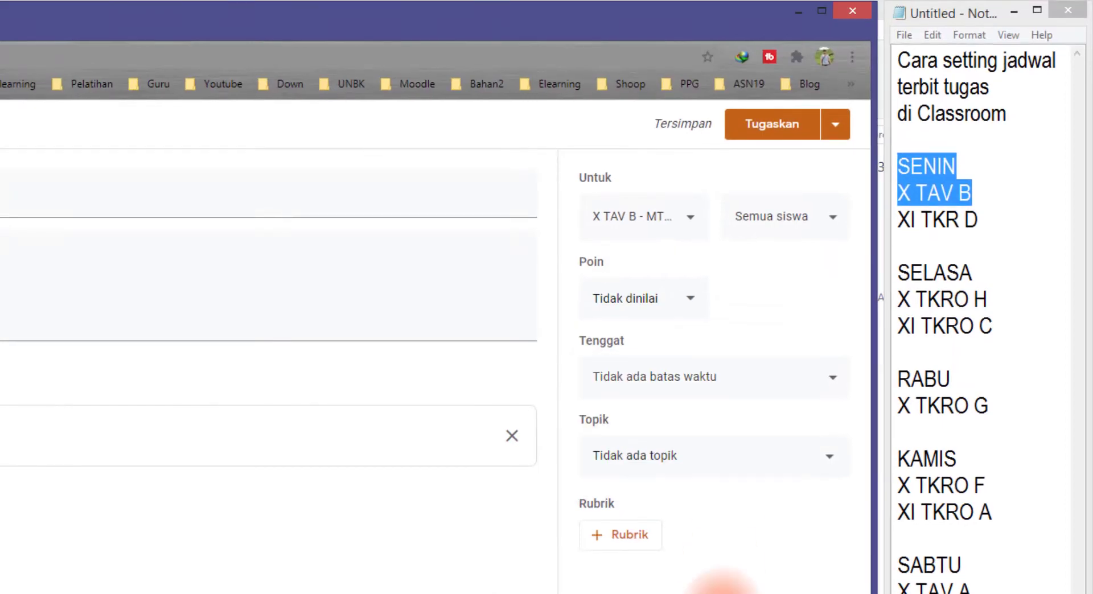
- Set the assignment's deadline to 7 Sep 2020 at 23.59
left_click(834, 378)
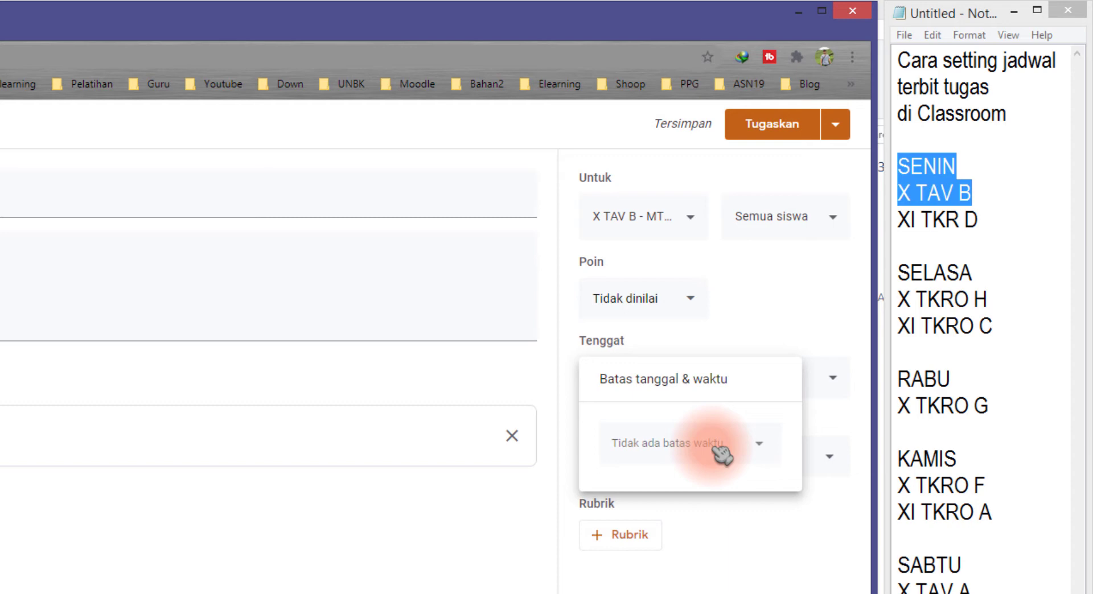
left_click(720, 449)
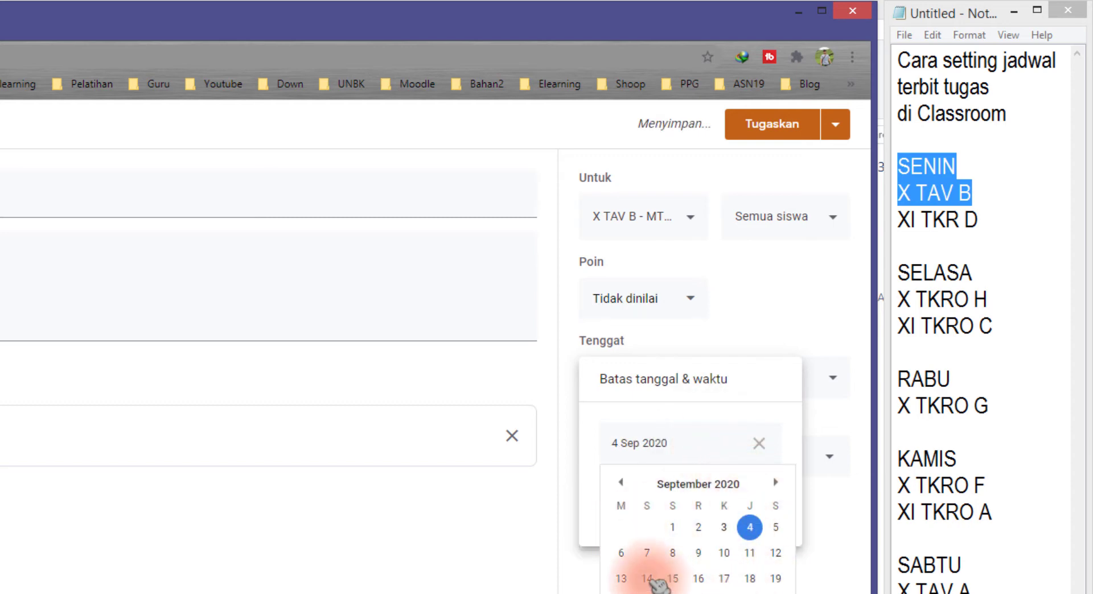
left_click(647, 553)
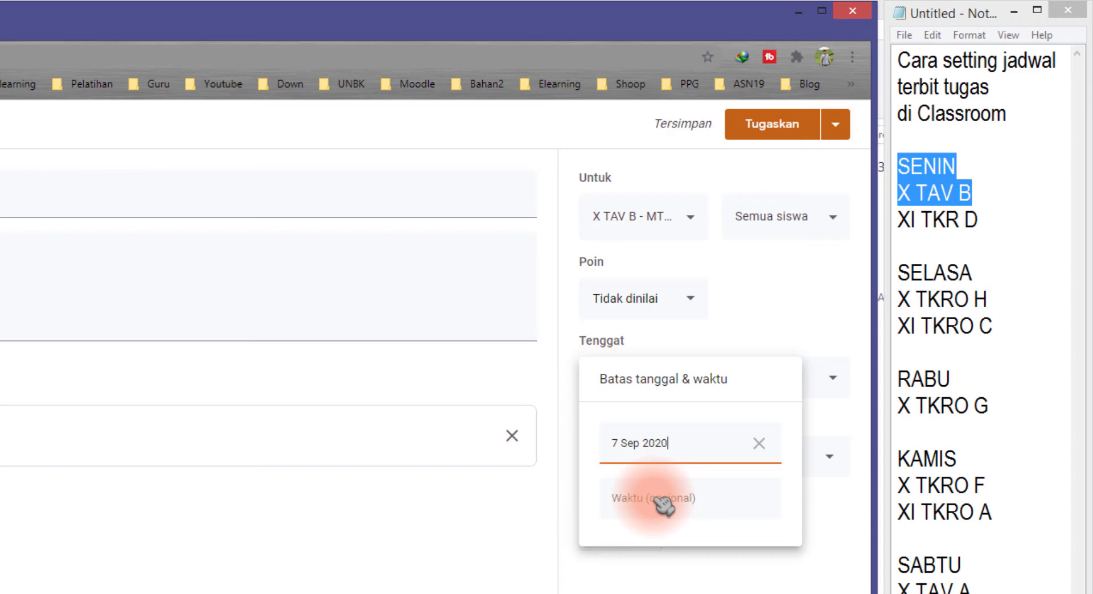
left_click(711, 503)
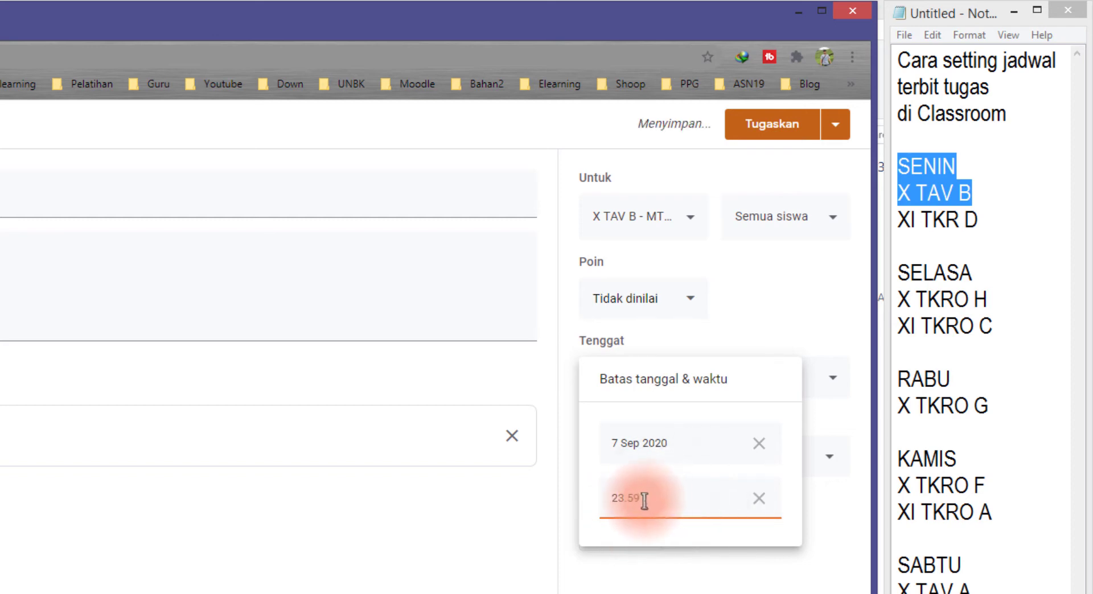
left_click_drag(656, 500, 597, 499)
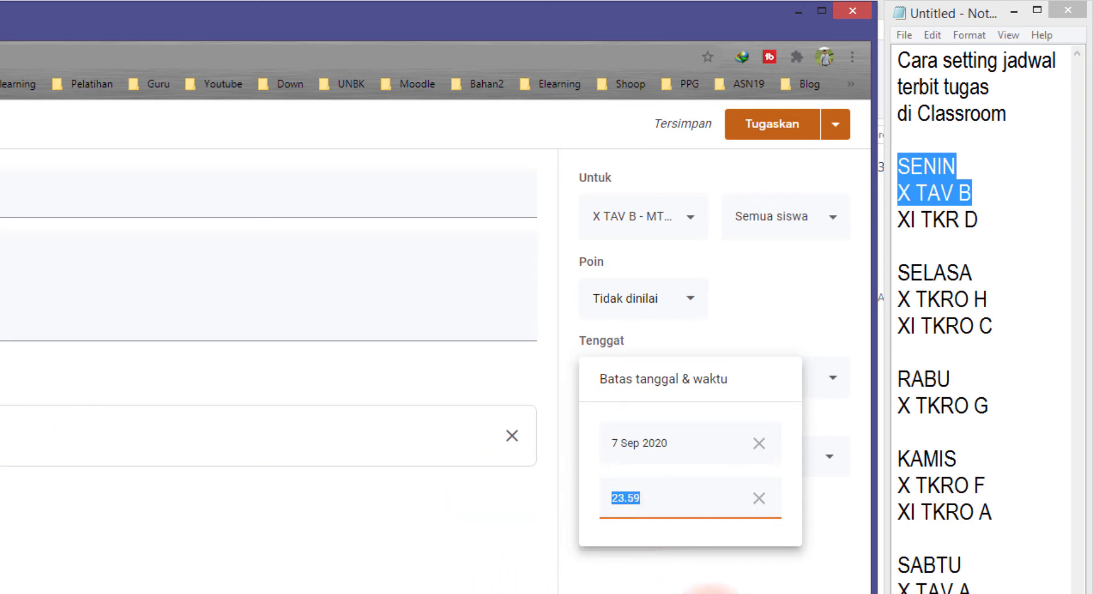
left_click(709, 589)
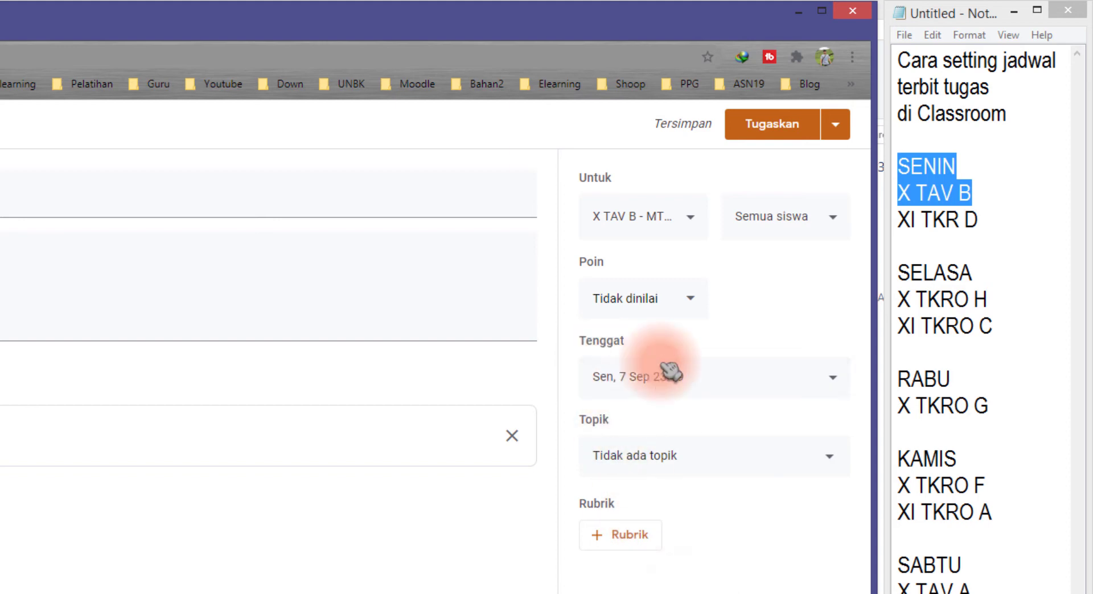
left_click_drag(585, 421, 657, 424)
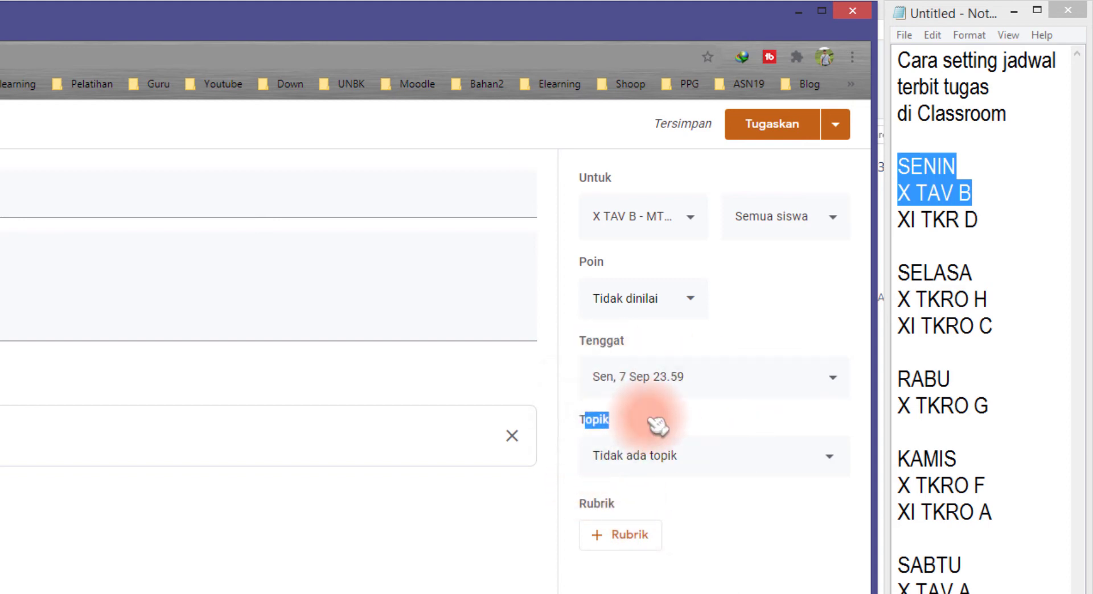
- Assign the topic BAB 4 PENJUMLAHAN and review the Untuk class list unchanged
left_click(714, 455)
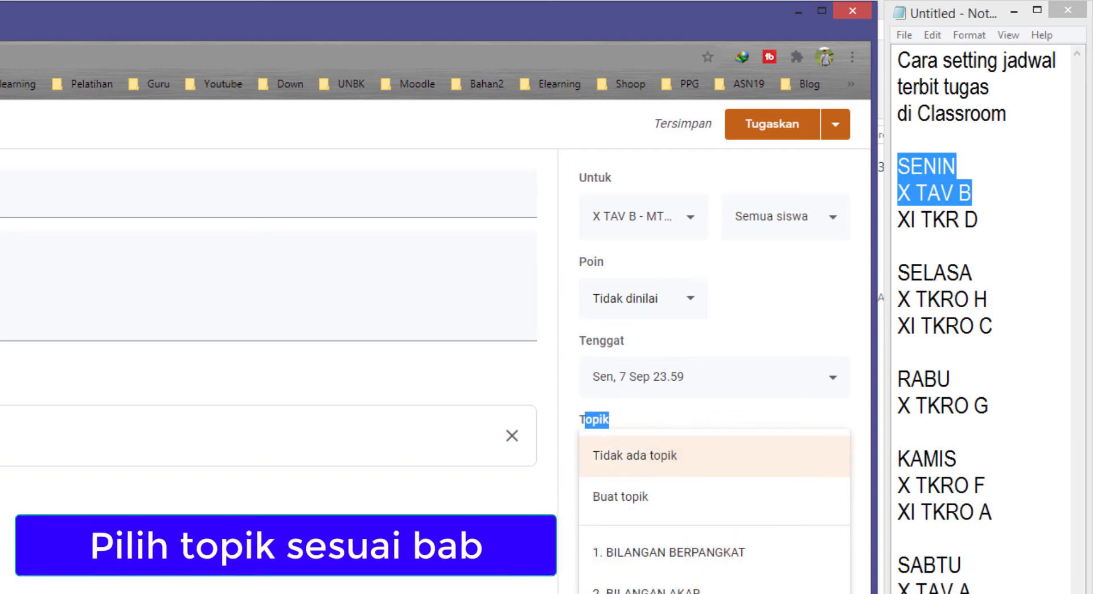
left_click(734, 592)
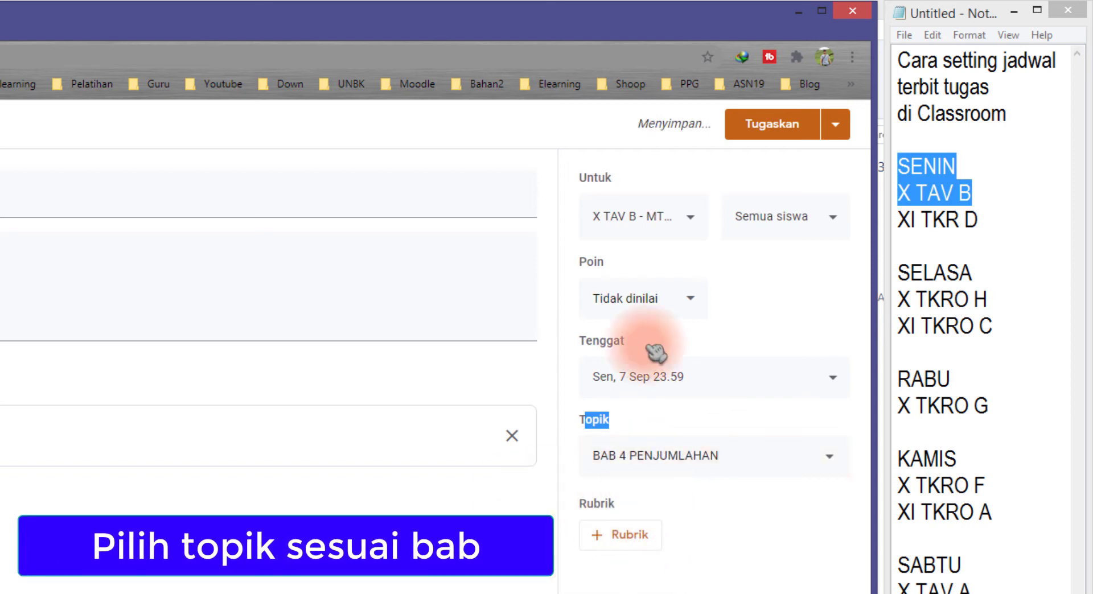
left_click(637, 221)
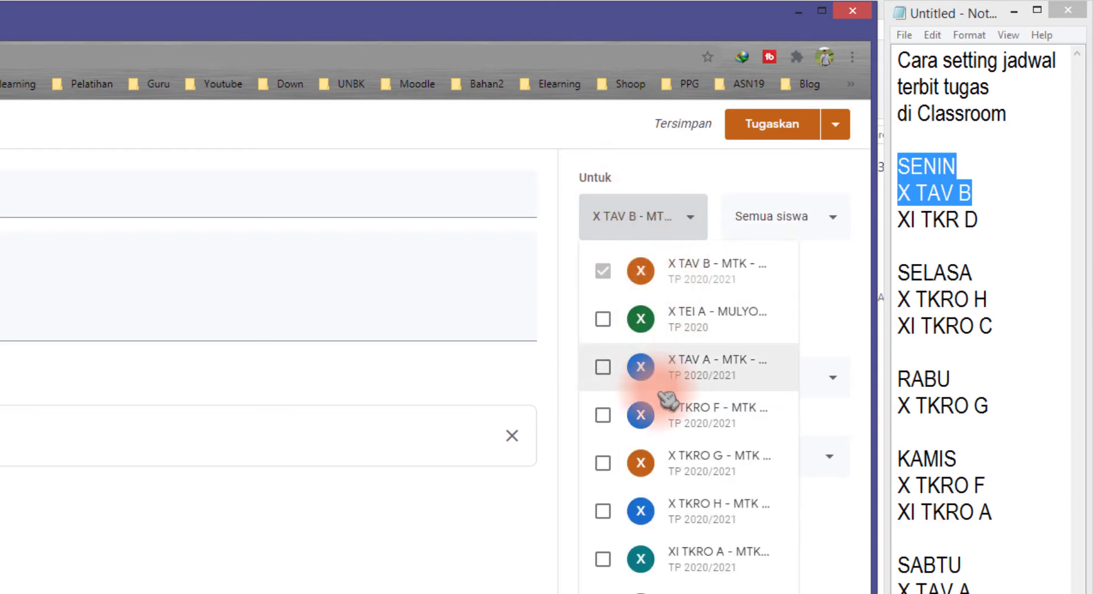
left_click(833, 276)
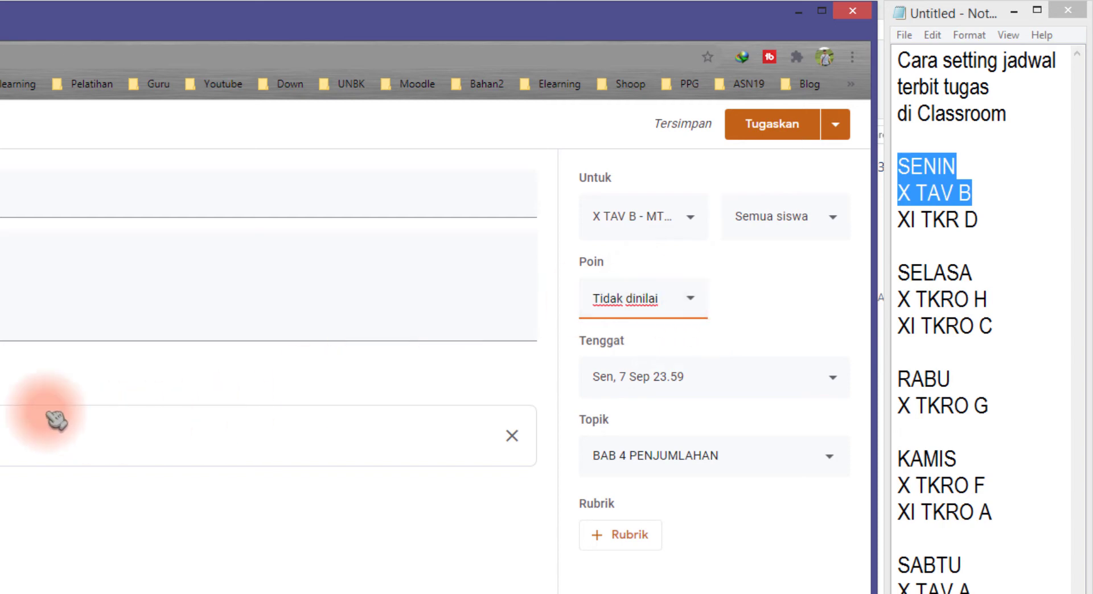
left_click(760, 390)
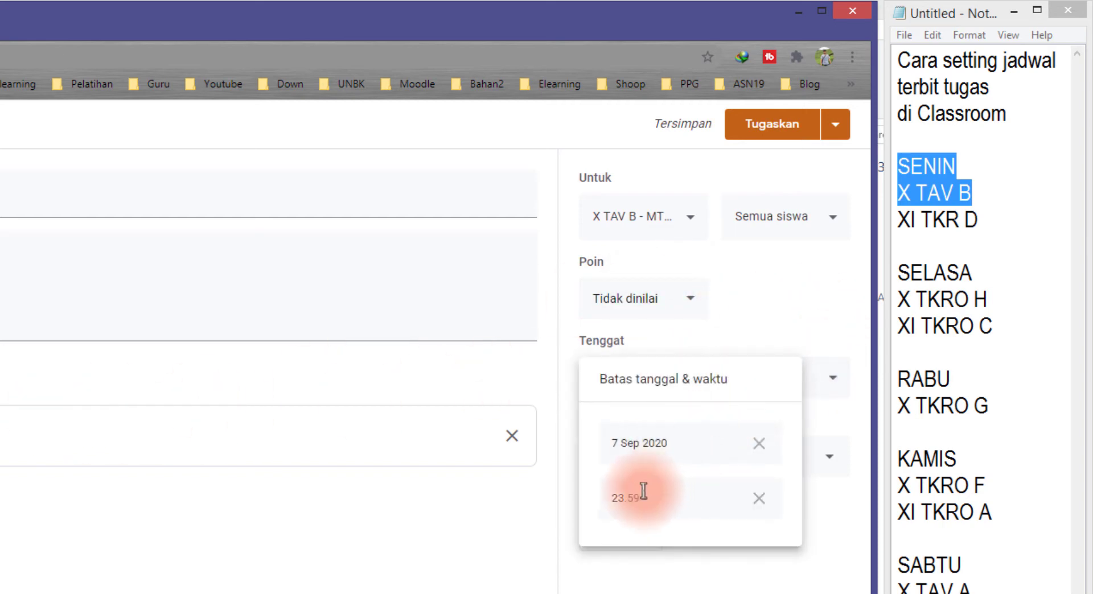
left_click(683, 583)
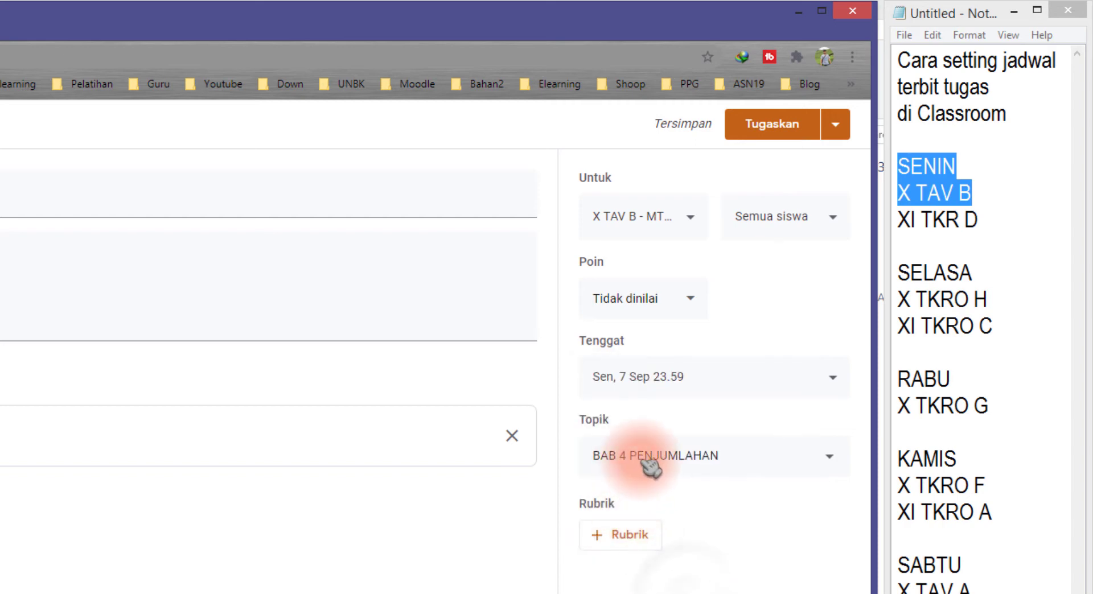
left_click(718, 382)
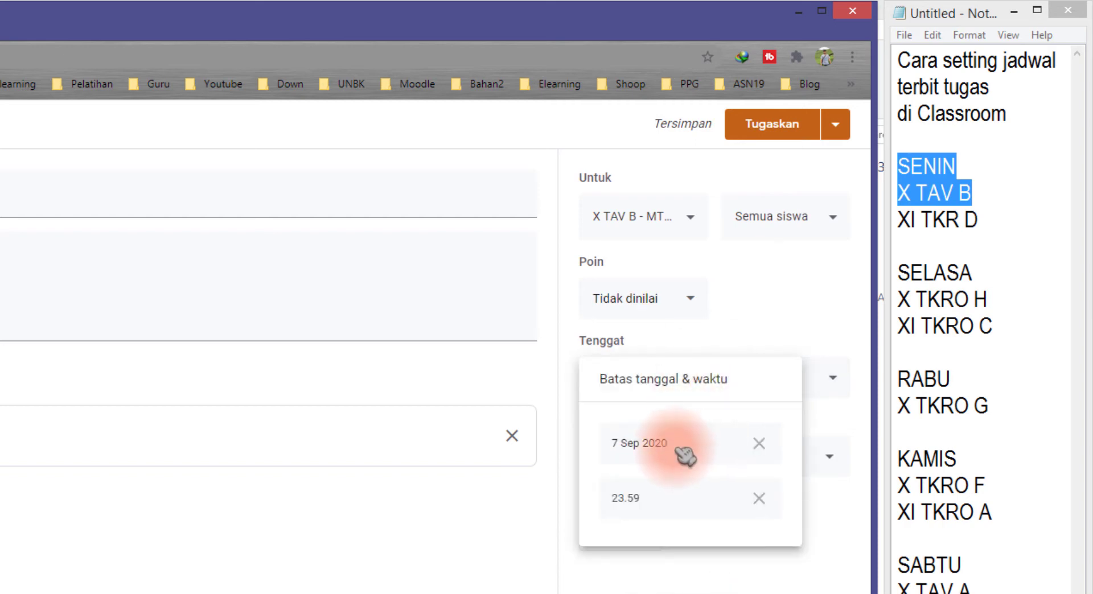
left_click(746, 322)
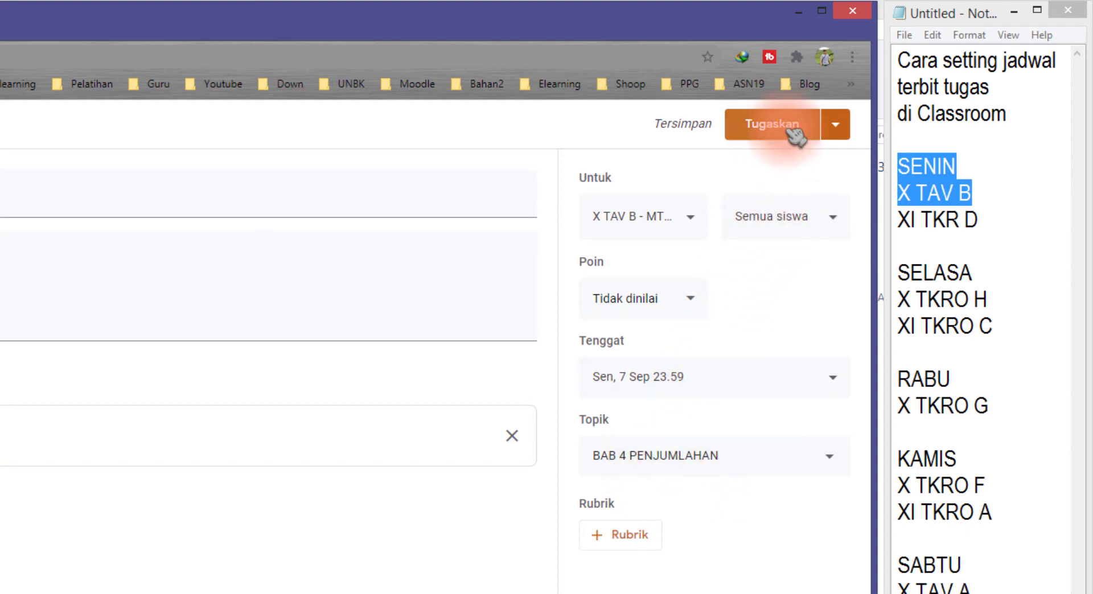
left_click(845, 131)
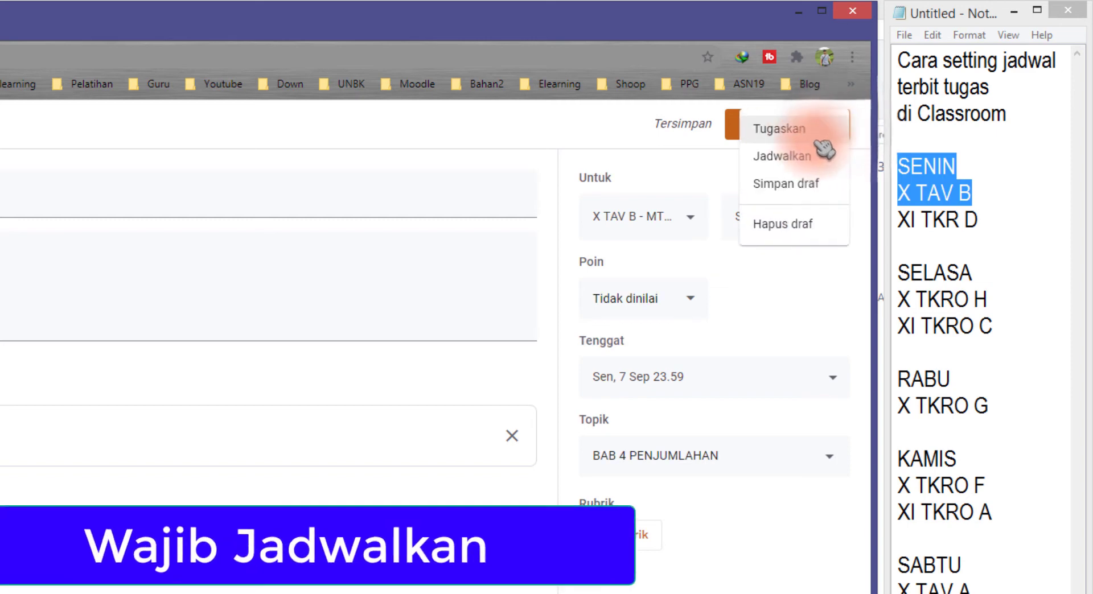
left_click(694, 183)
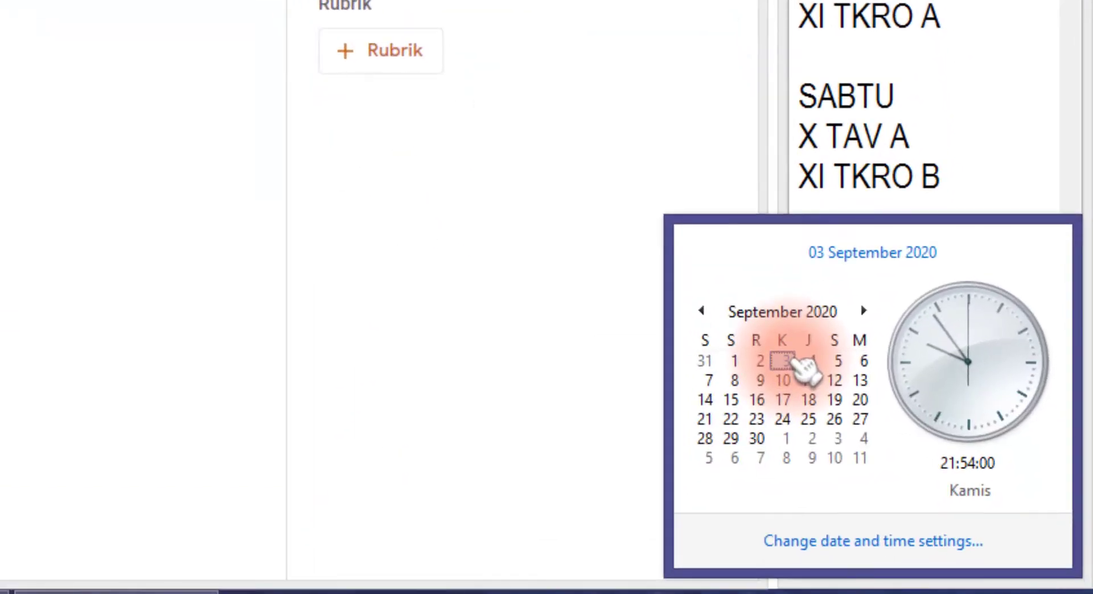
key("Escape")
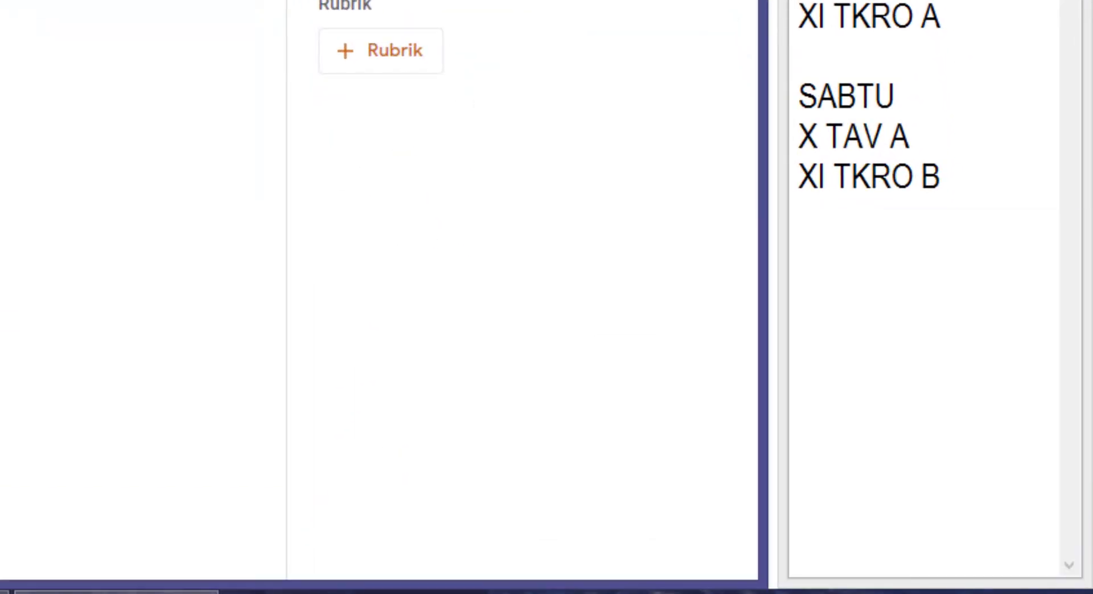
left_click(967, 592)
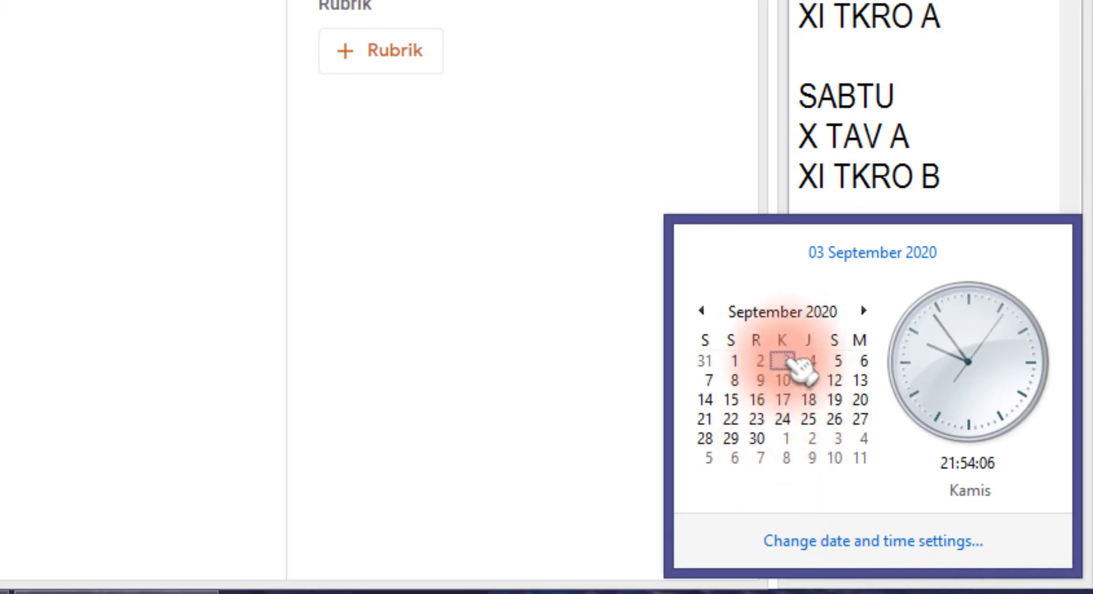
left_click(708, 381)
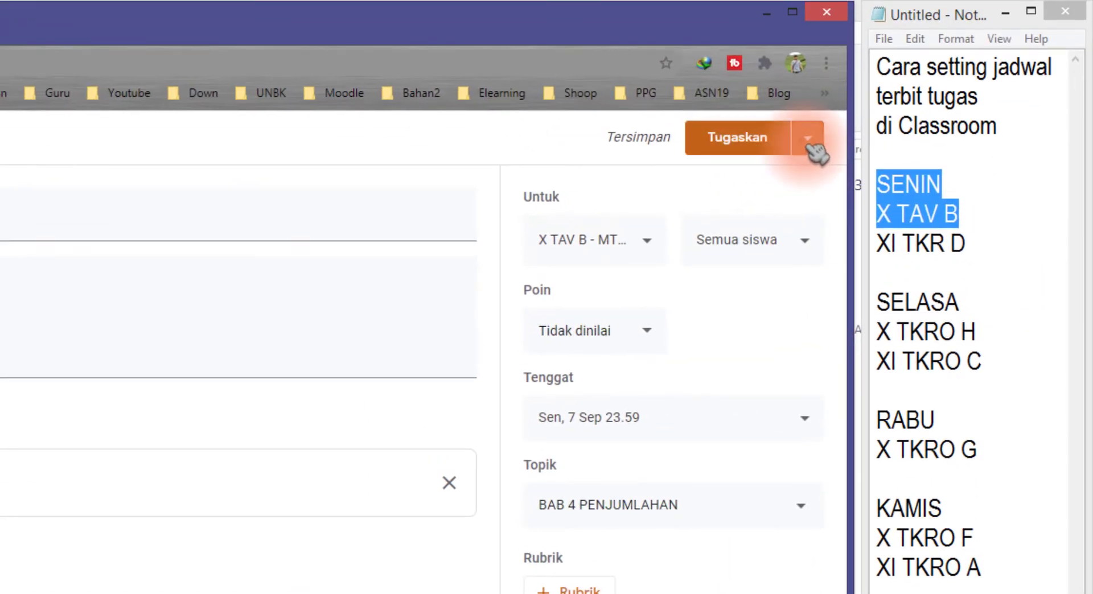
- Choose Jadwalkan from the Tugaskan dropdown to open the Jadwalkan tugas dialog
left_click(808, 140)
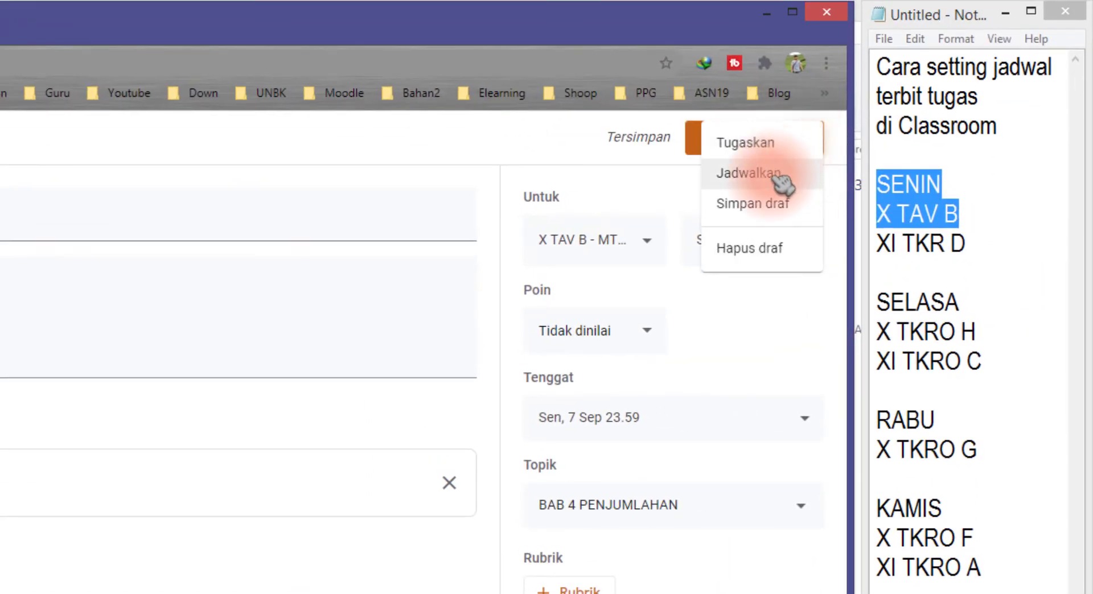
left_click(713, 166)
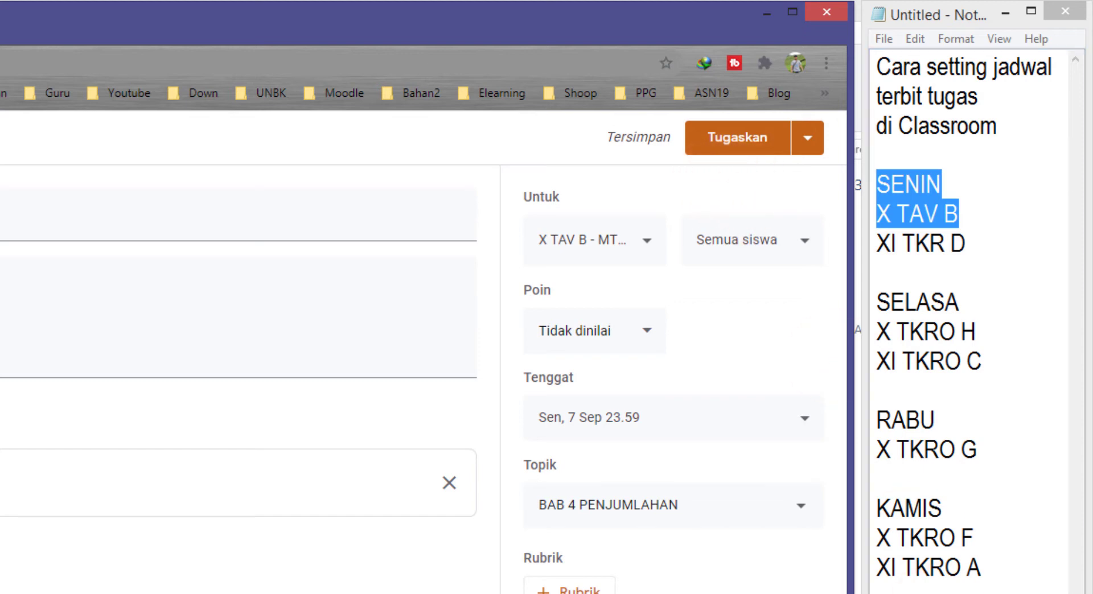
left_click(813, 147)
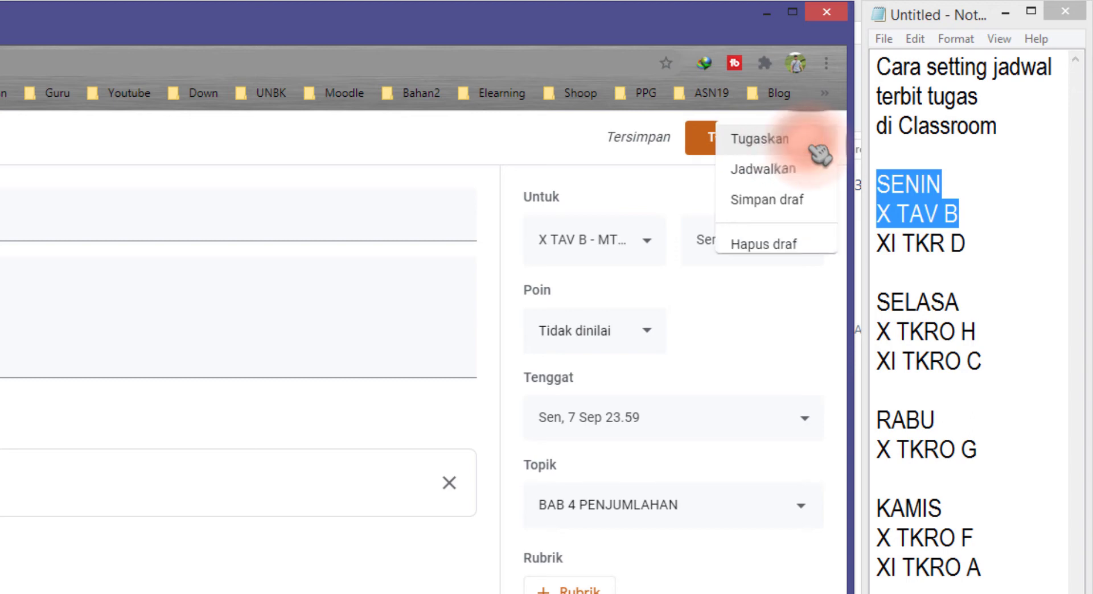
left_click(795, 179)
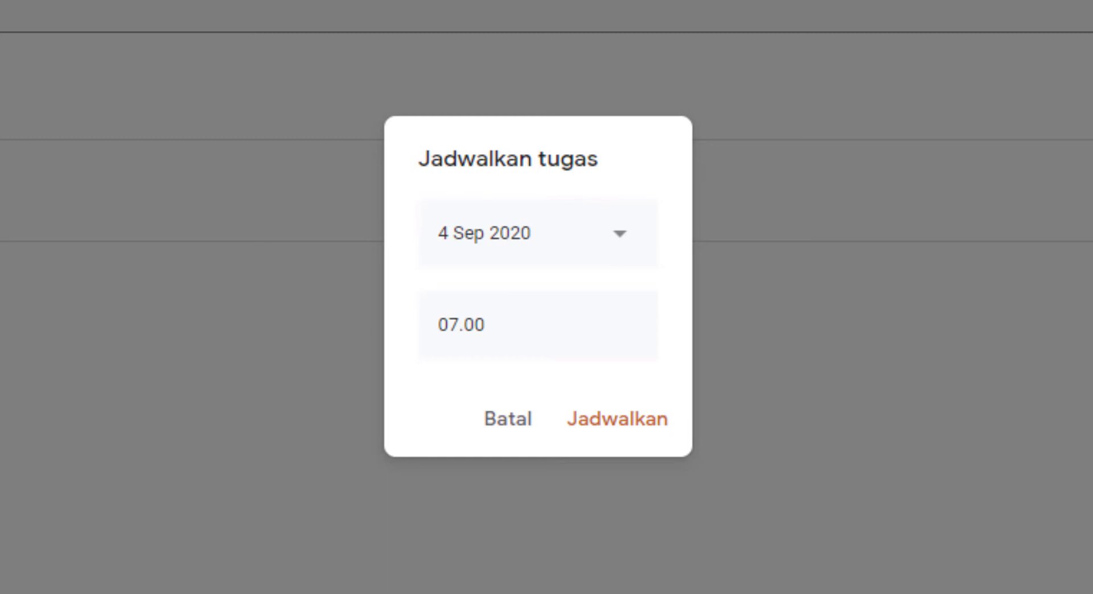
- Schedule Daftar Hadir to publish on 7 Sep 2020 at 08.00 instead of 07.00
left_click(555, 234)
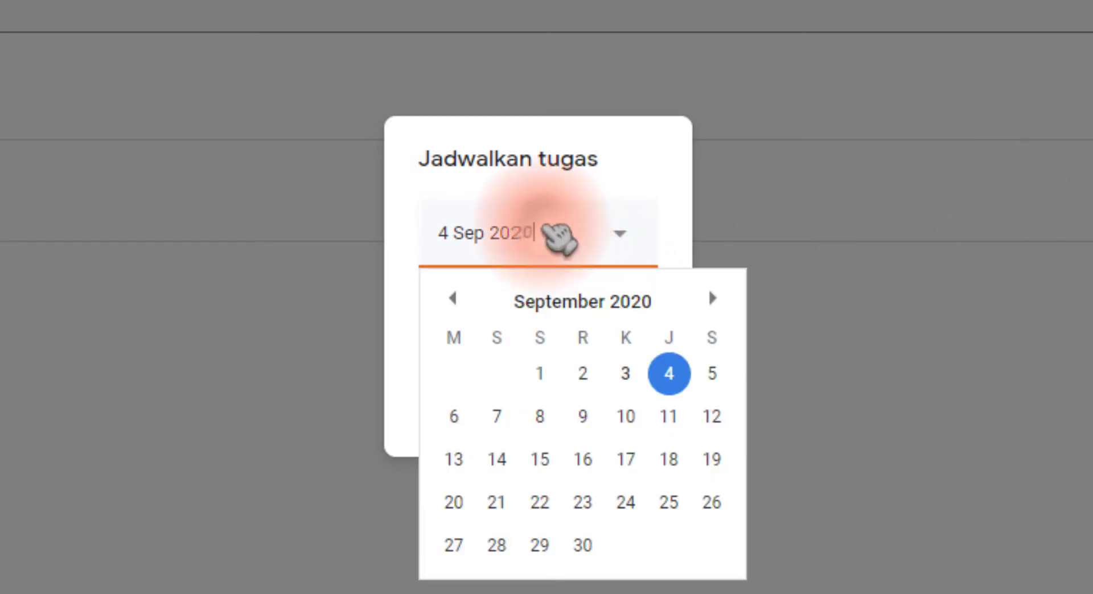
left_click(496, 424)
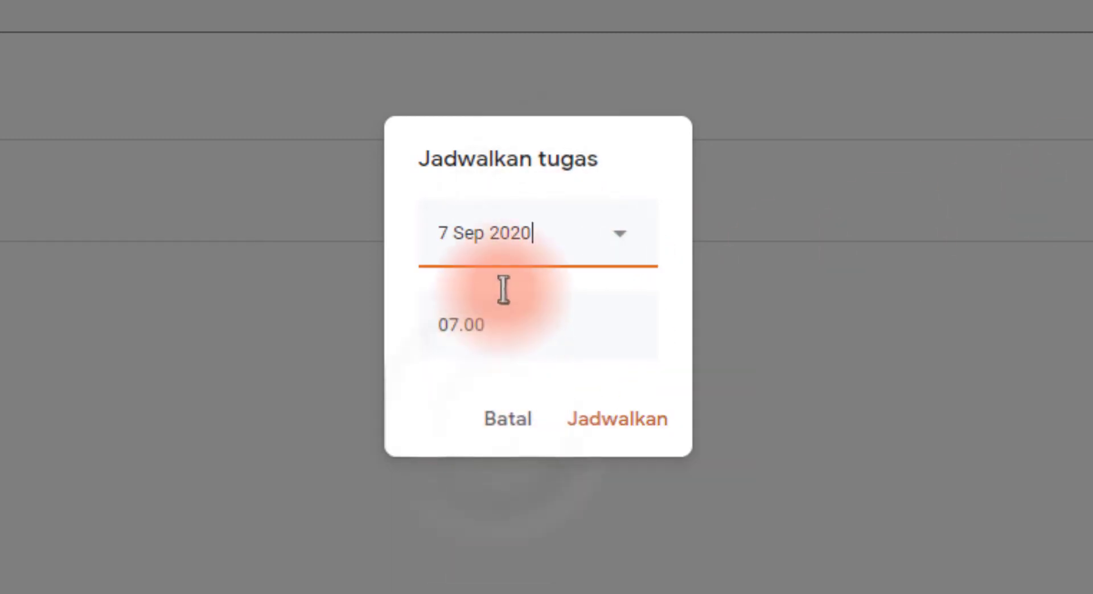
left_click(552, 232)
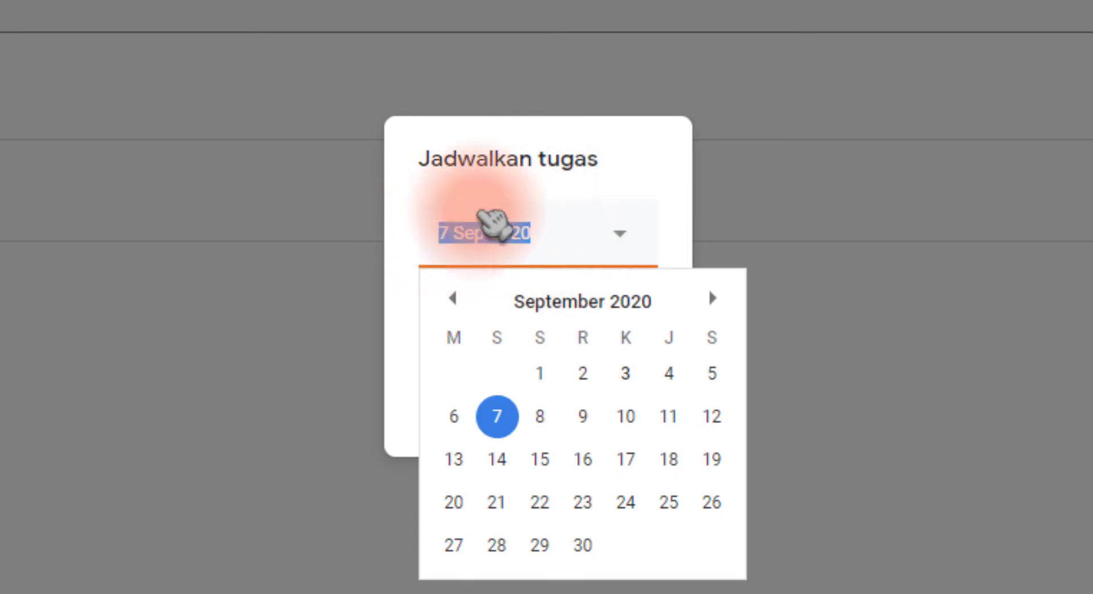
left_click(504, 178)
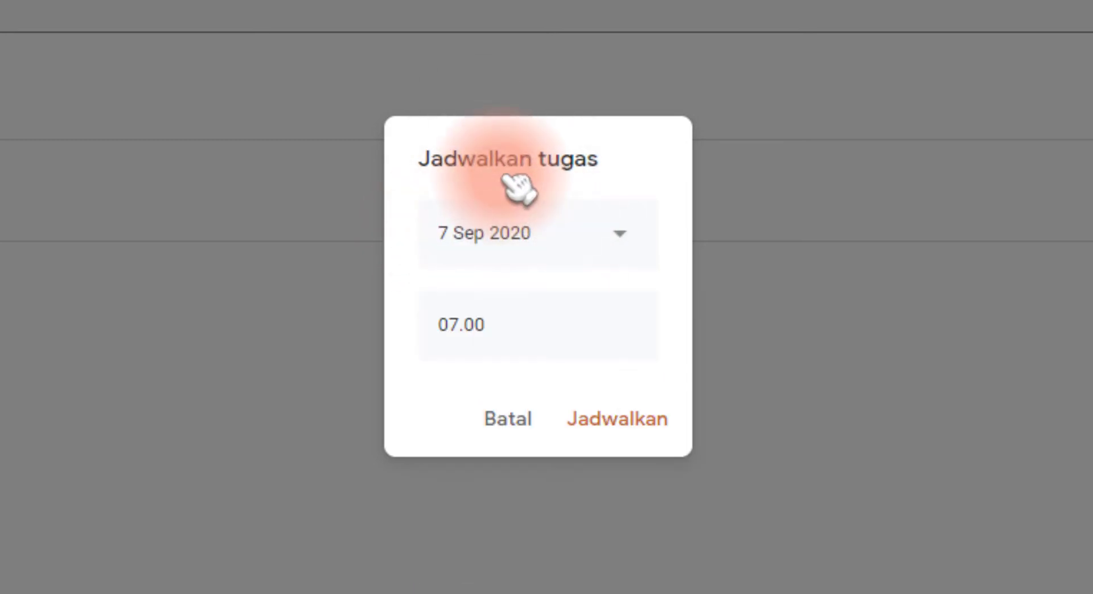
left_click(518, 321)
left_click(533, 328)
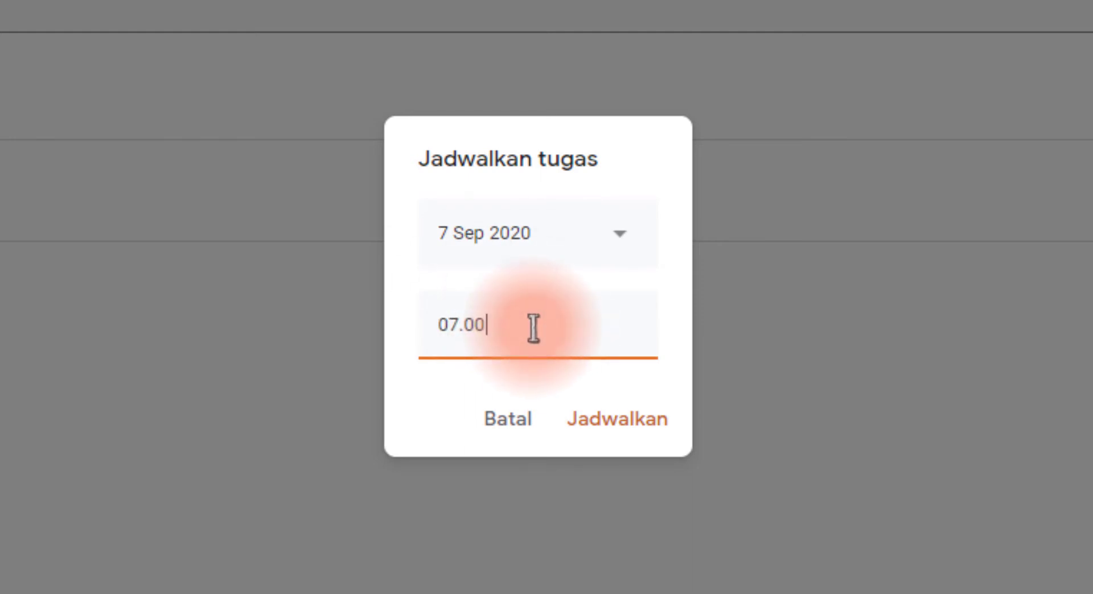
left_click_drag(519, 324, 422, 326)
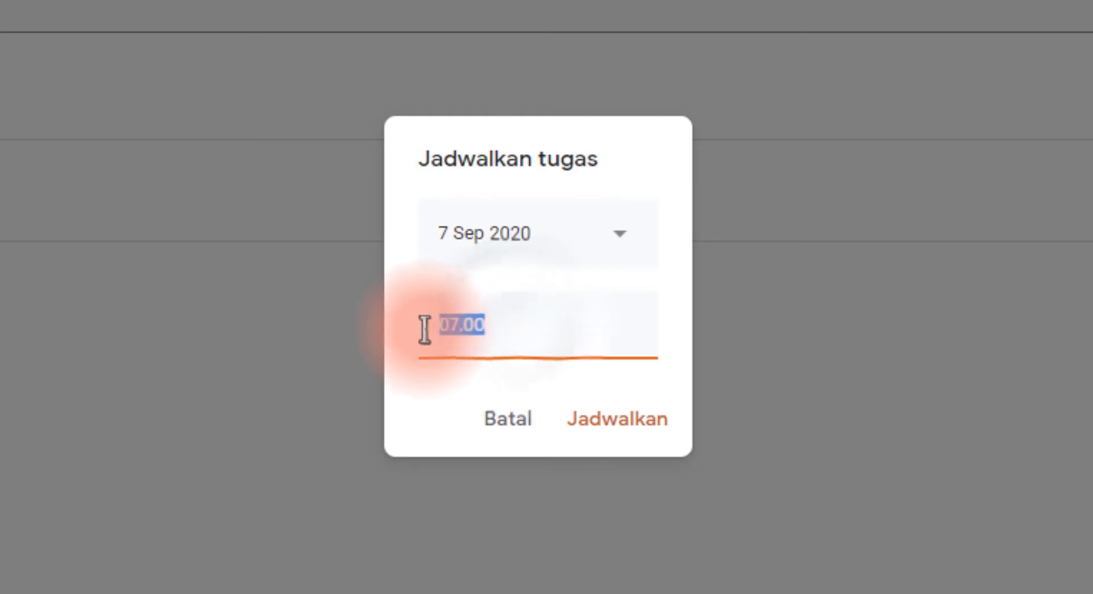
left_click(545, 321)
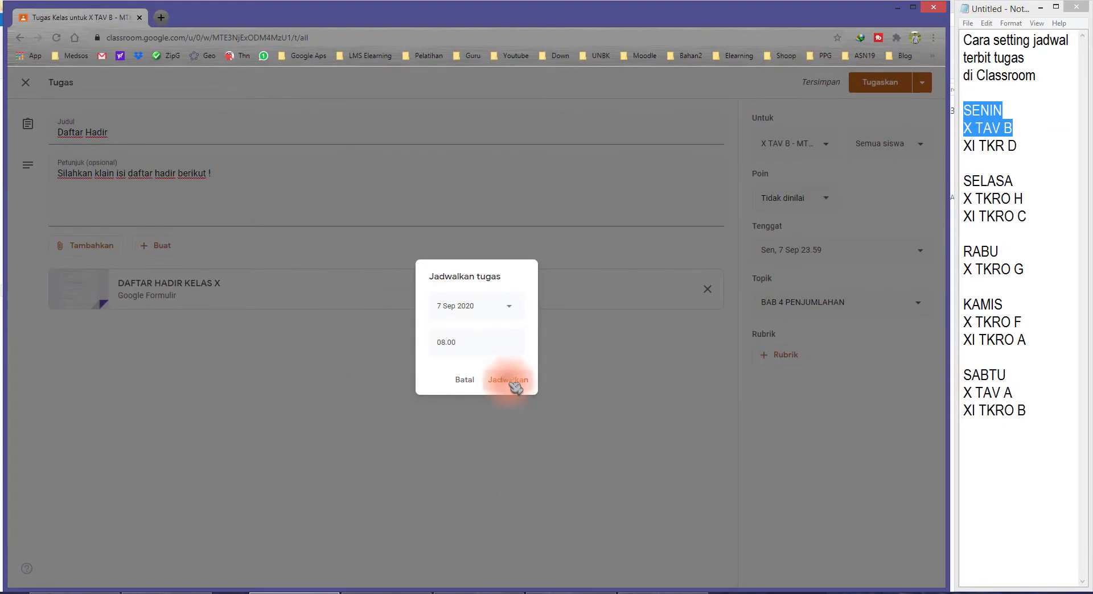
left_click(511, 384)
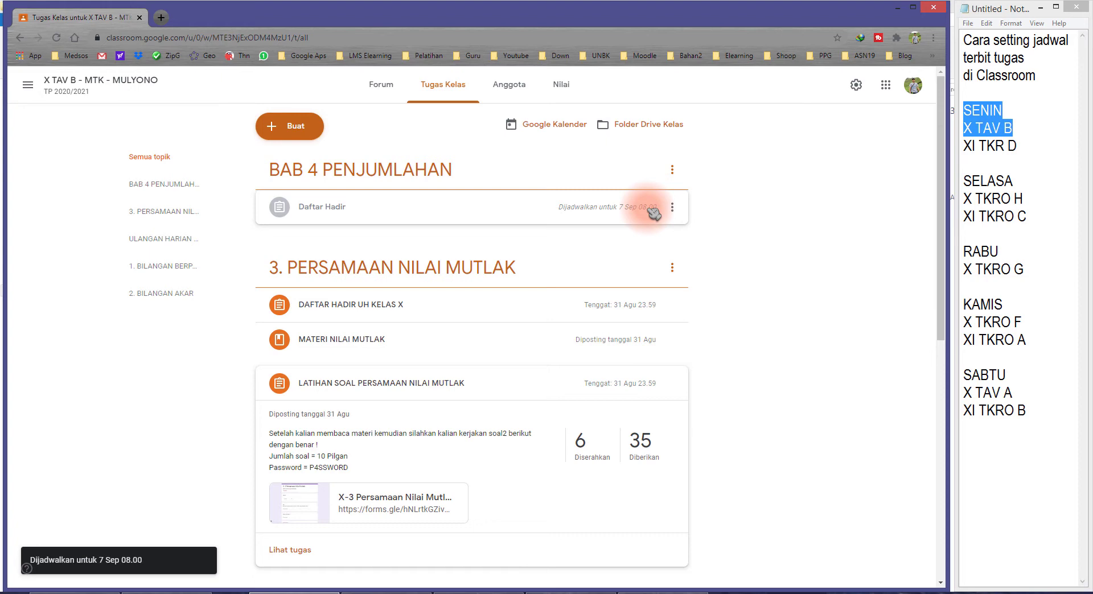
- Expand the Daftar Hadir card to check its 7 Sep 08.00 schedule and 23.59 deadline
left_click(643, 212)
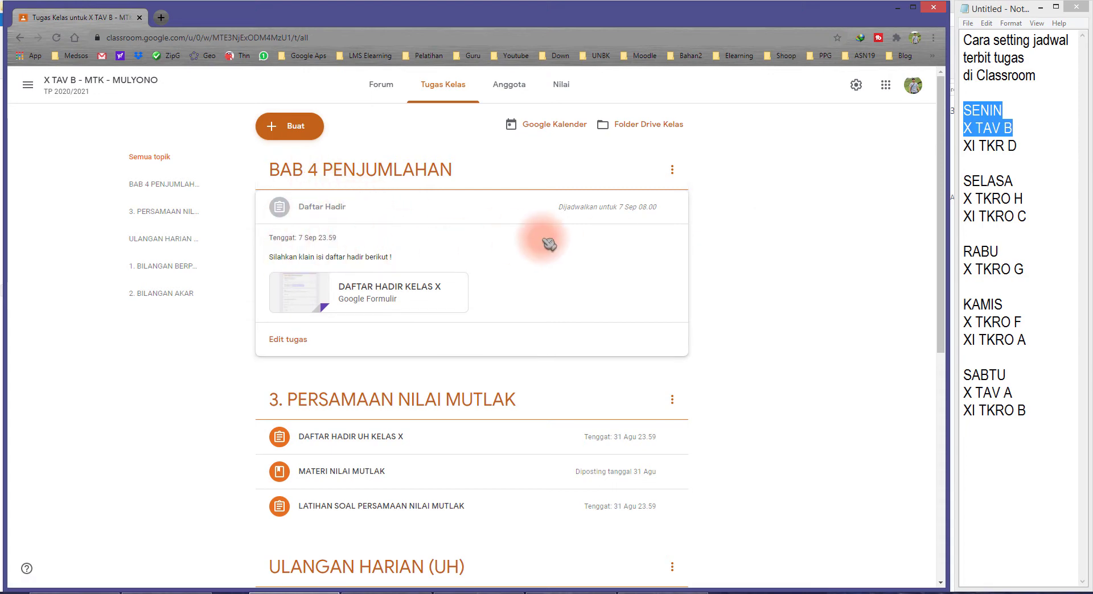
mouse_move(483, 219)
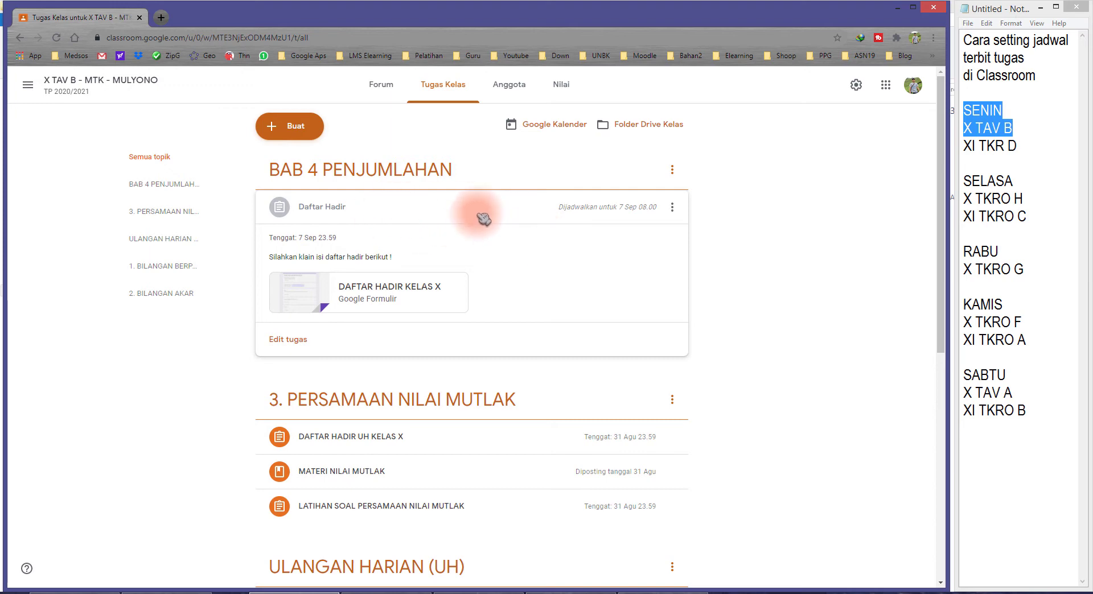
- Create a new material titled 'Bab Penjumlahan' described 'Silahkan kalian download dan pelajari materi berikut'
left_click(286, 130)
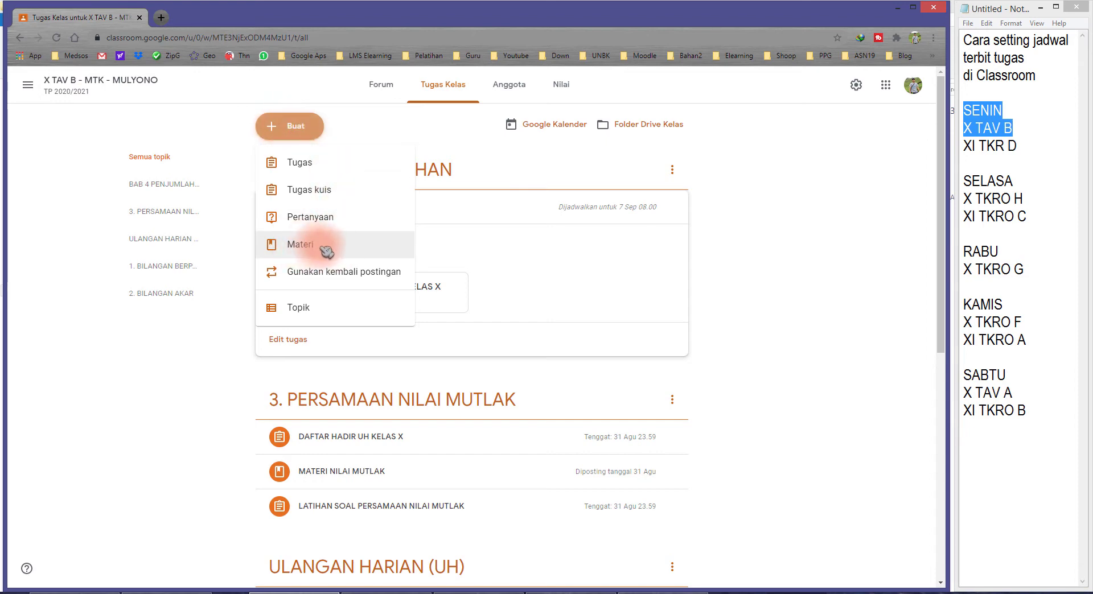
left_click(299, 246)
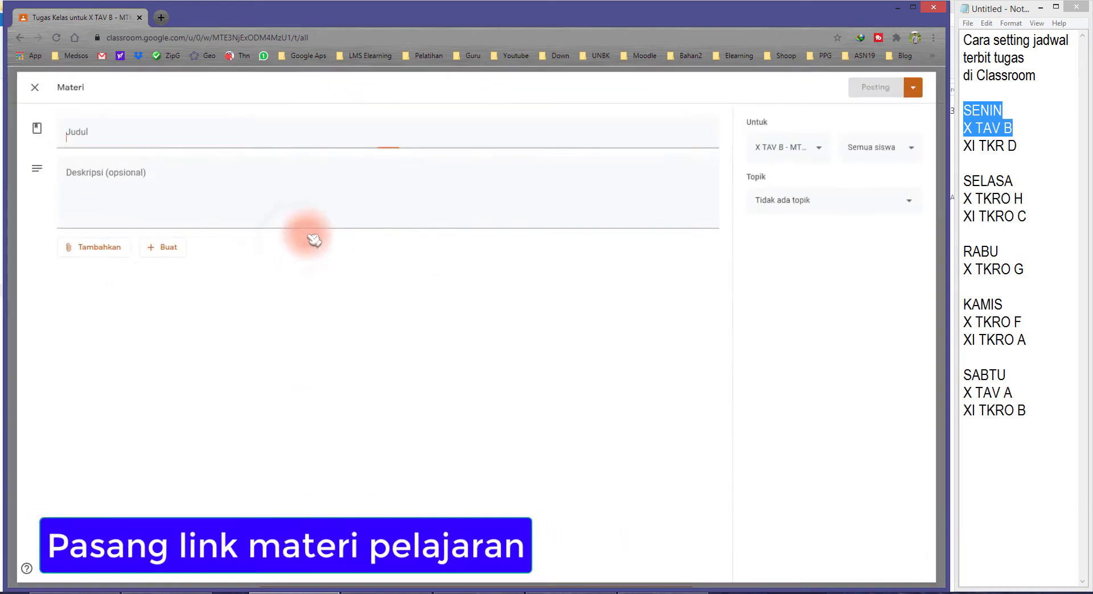
left_click(123, 150)
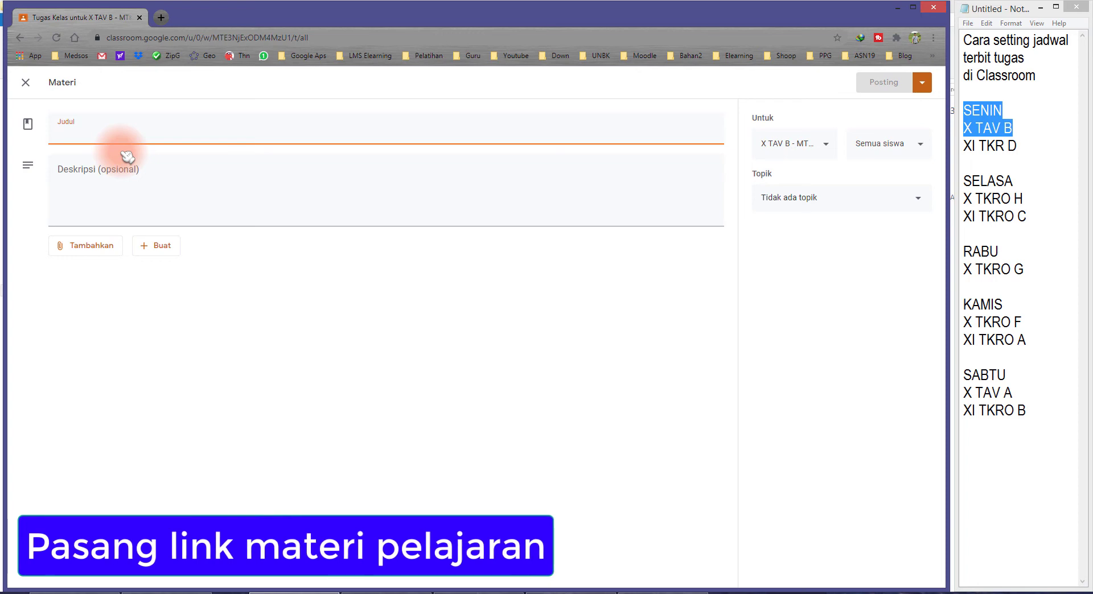
type("Bab Pen")
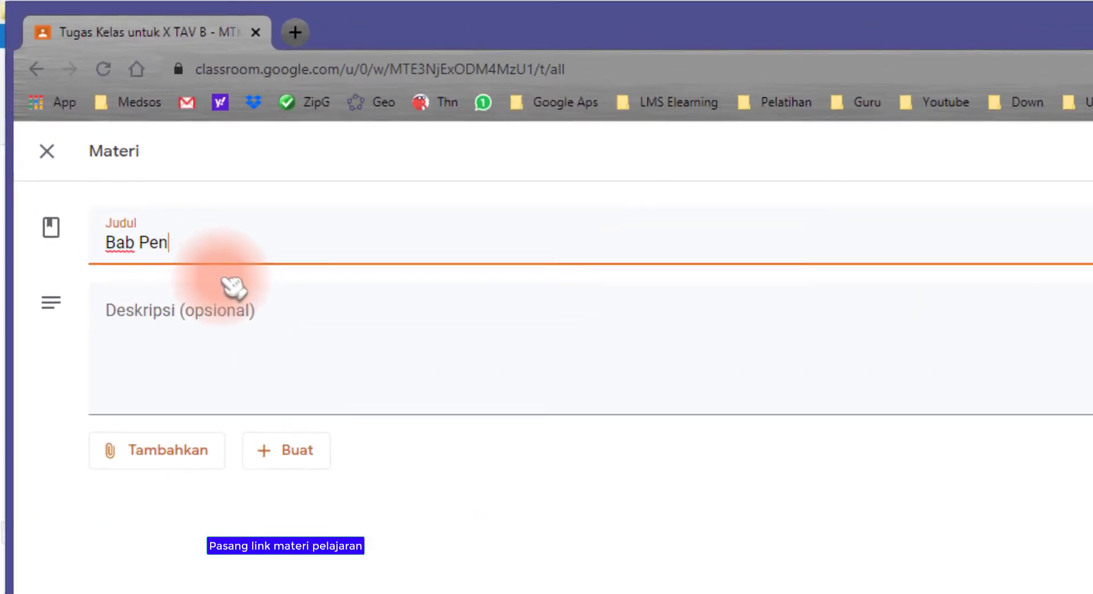
type("jumlahan")
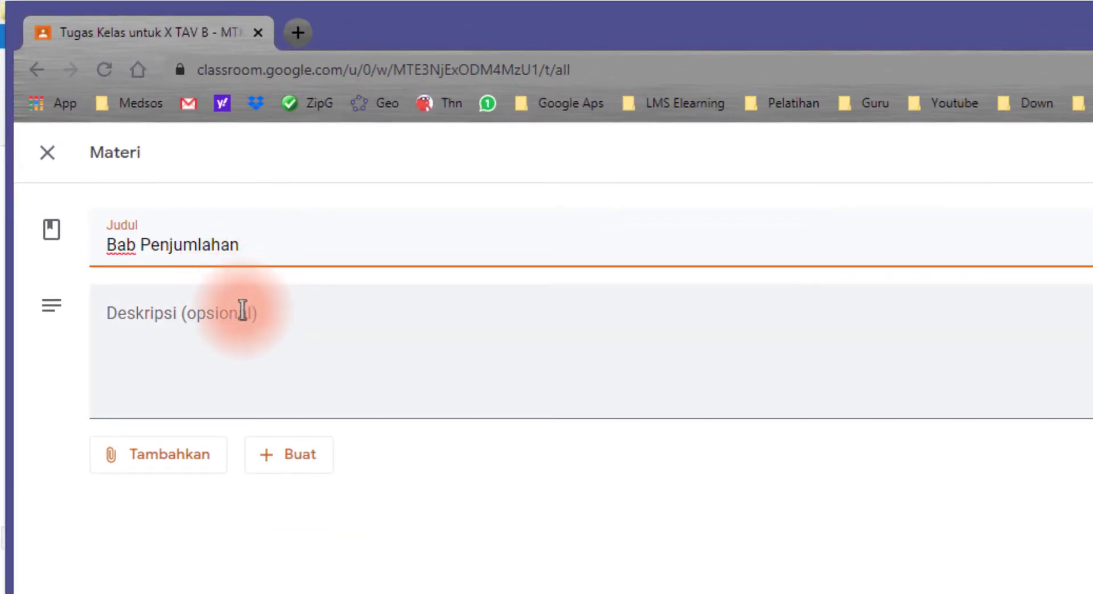
left_click(242, 311)
type("Silahkan kalian download dan pelajari materi berikut")
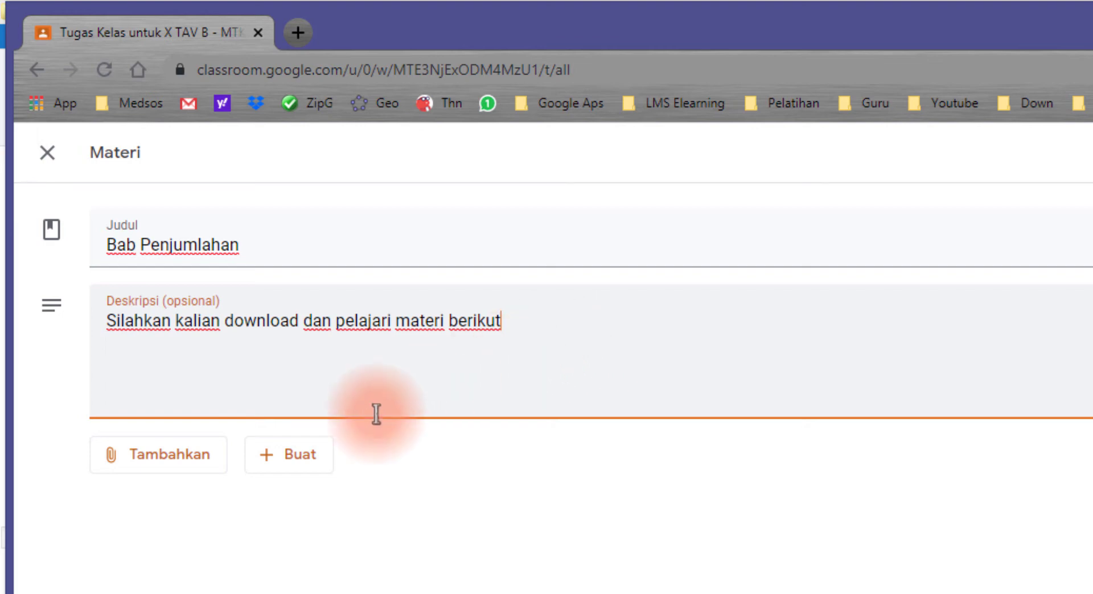
left_click(200, 476)
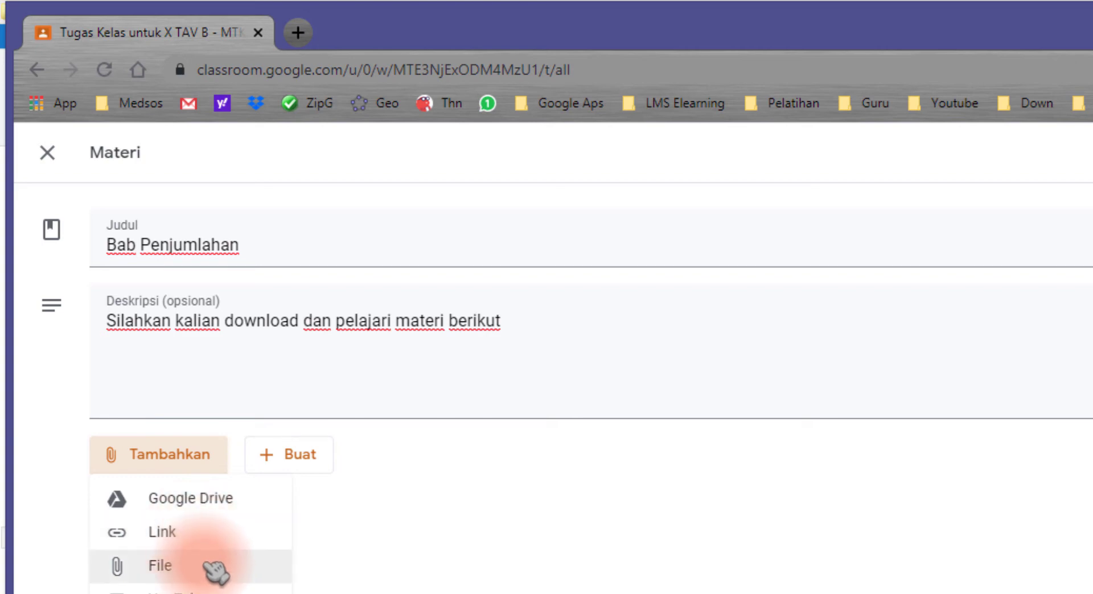
- Insert KELAS X NILAI MUTLAK.pdf from Google Drive's list view into the material
left_click(231, 510)
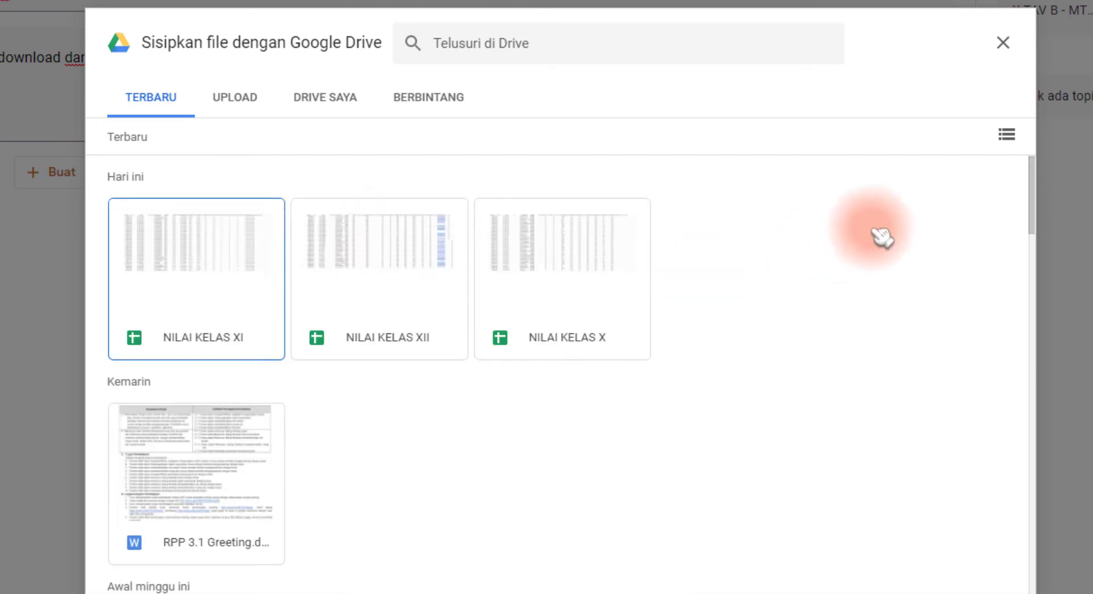
left_click(1006, 135)
scroll(420, 315, "down", 3)
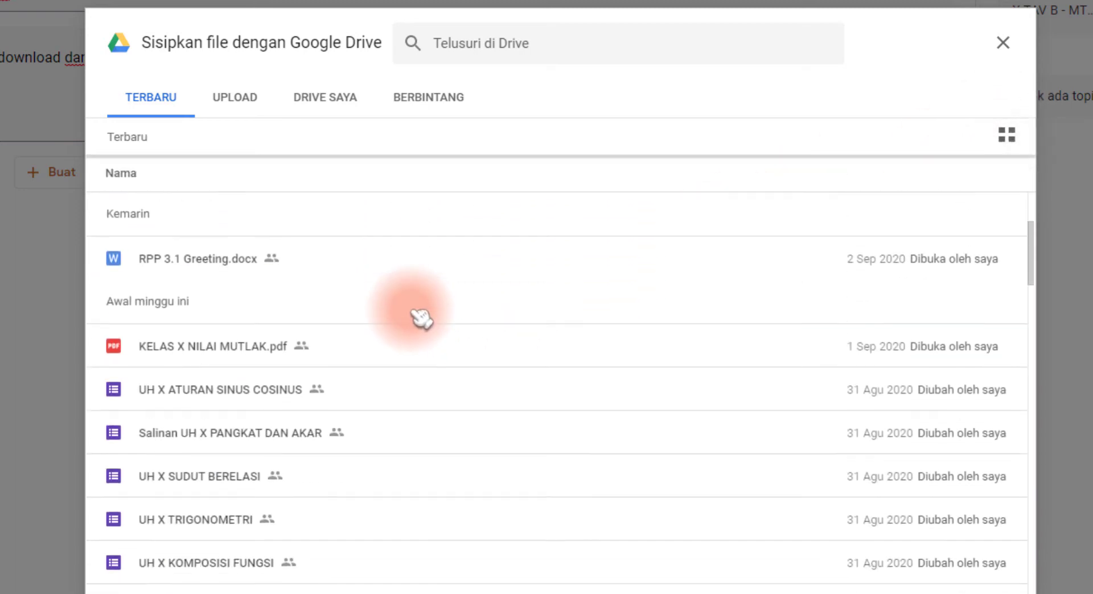
left_click(242, 341)
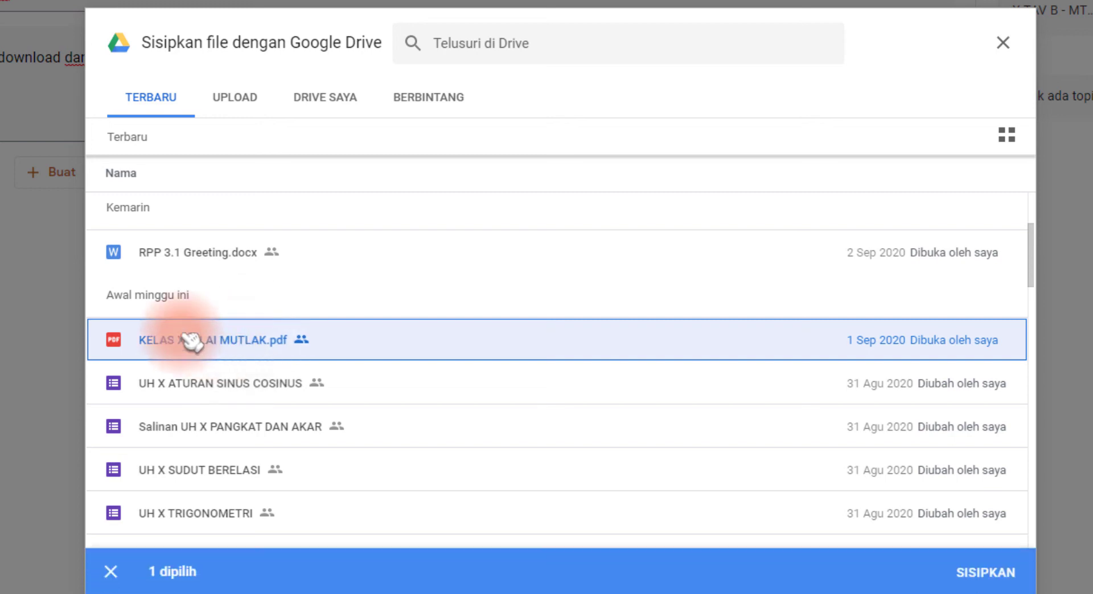
left_click(974, 575)
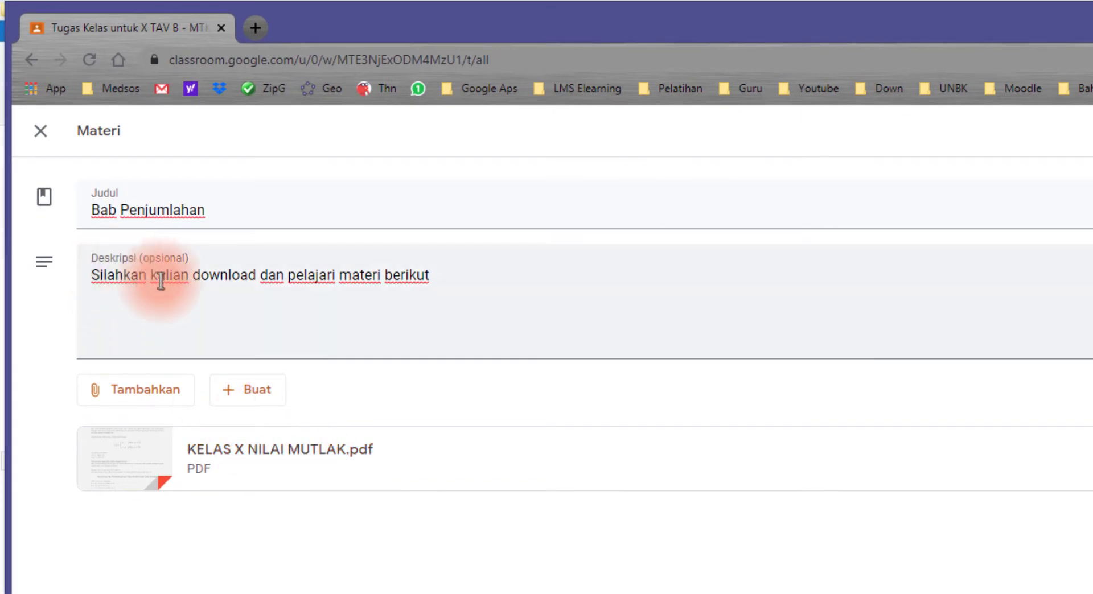
left_click_drag(466, 274, 86, 268)
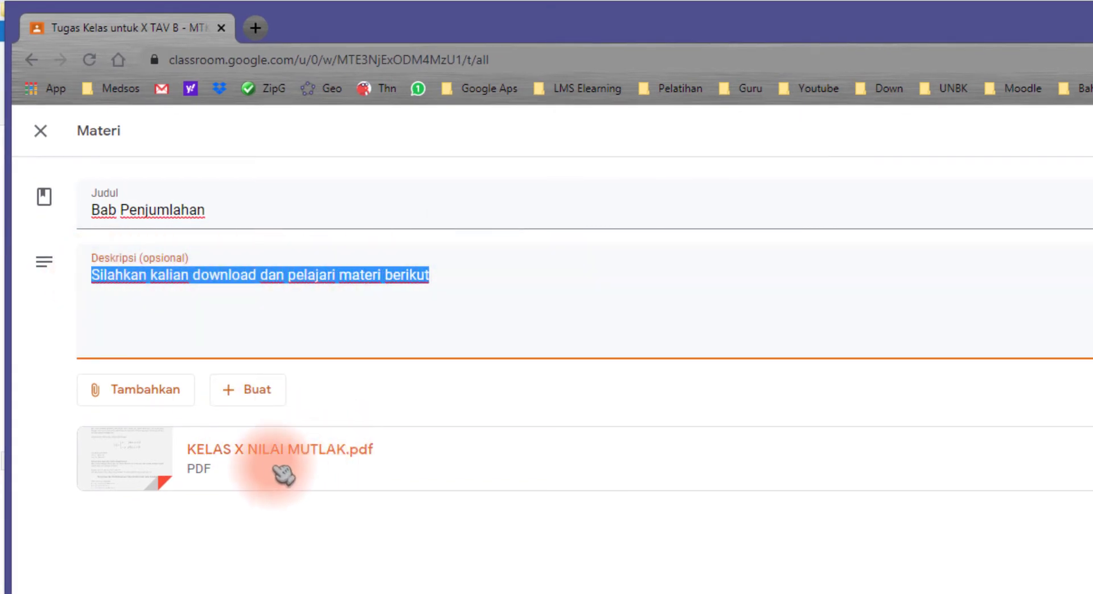
left_click(533, 289)
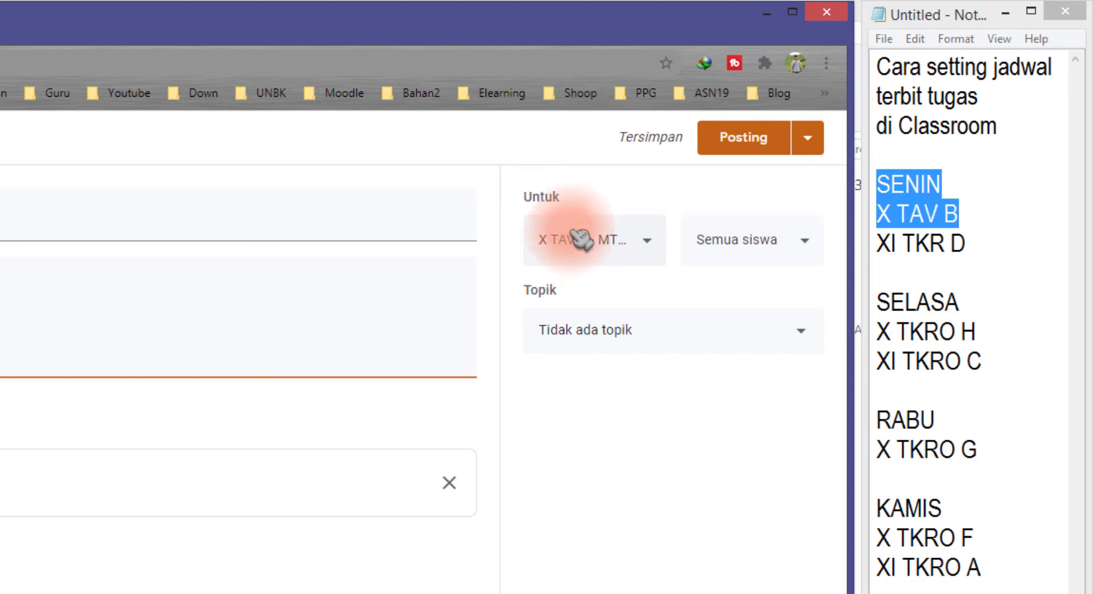
- Keep class X TAV B and file the material under the topic BAB 4 PENJUMLAHAN
left_click(629, 244)
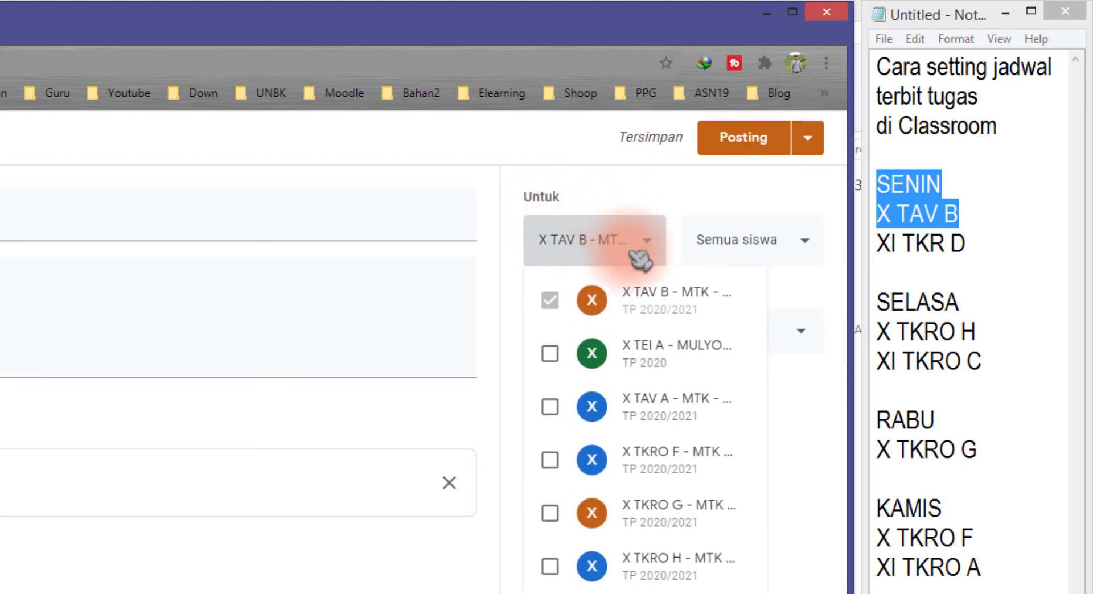
left_click(630, 200)
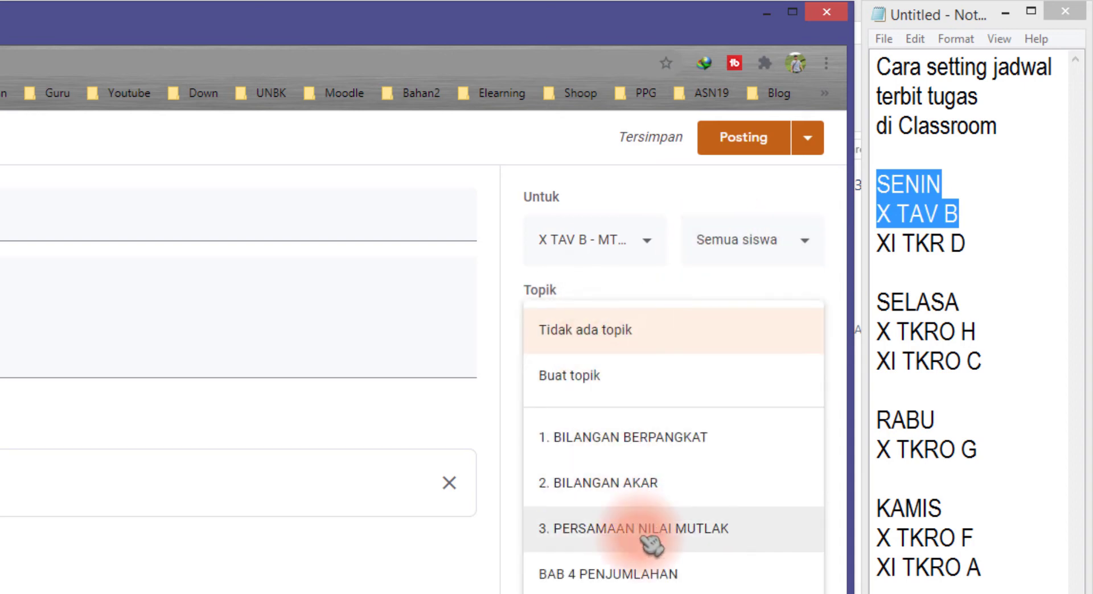
left_click(640, 577)
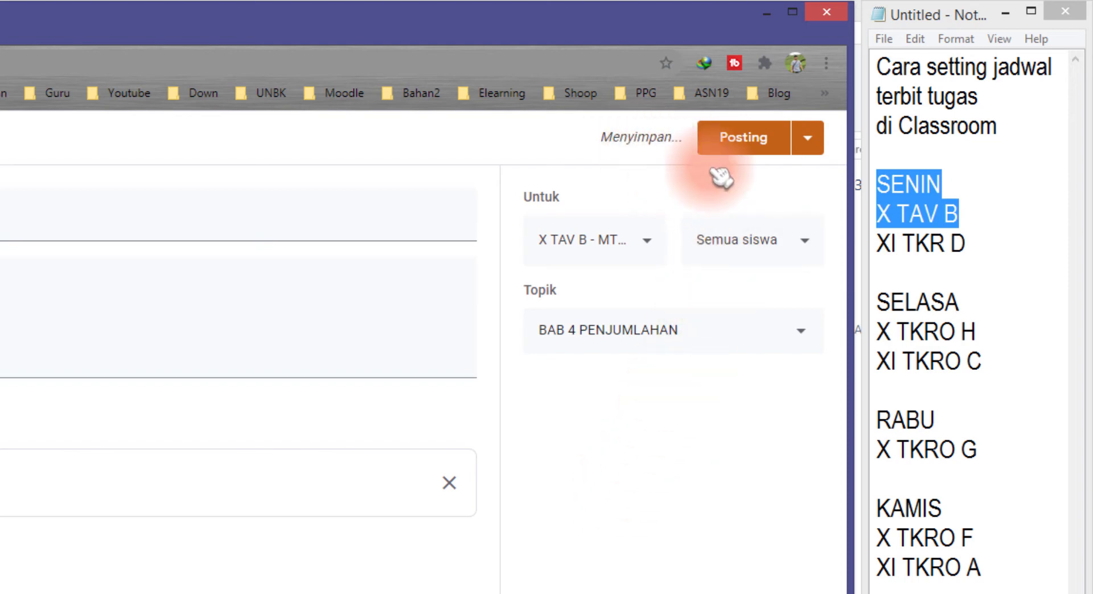
left_click(741, 146)
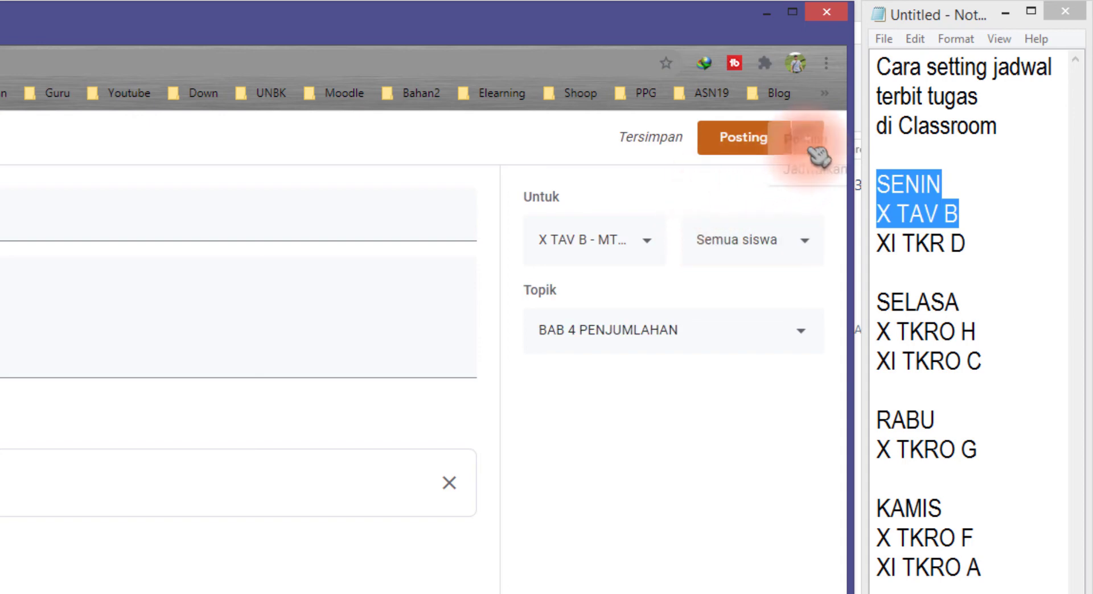
- Schedule the material via Jadwalkan for 7 Sep 2020, keeping the 08.00 time
left_click(840, 208)
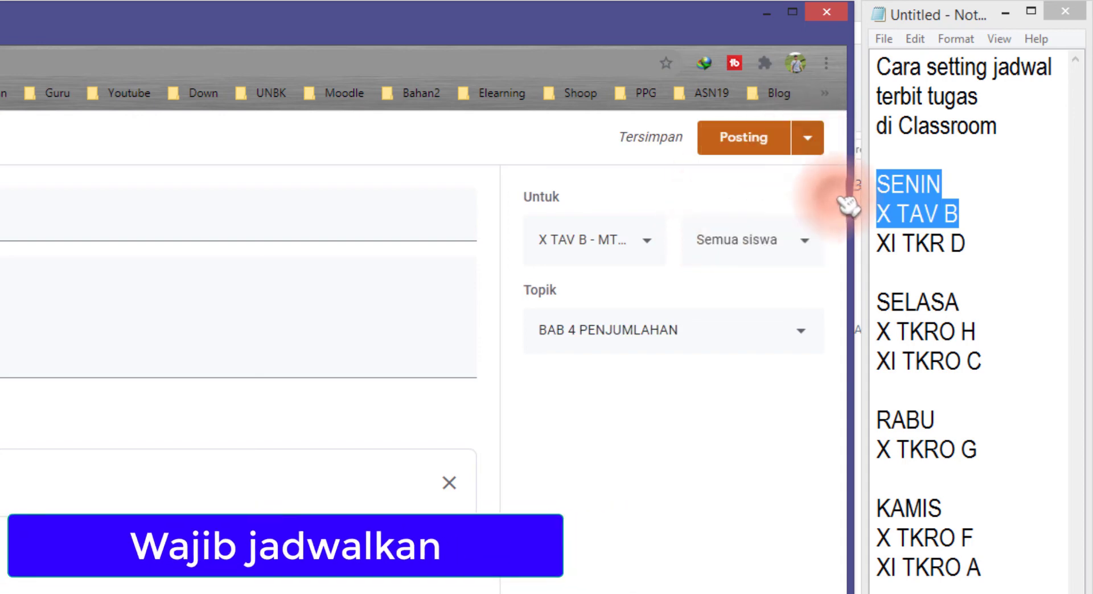
left_click(808, 142)
left_click(788, 172)
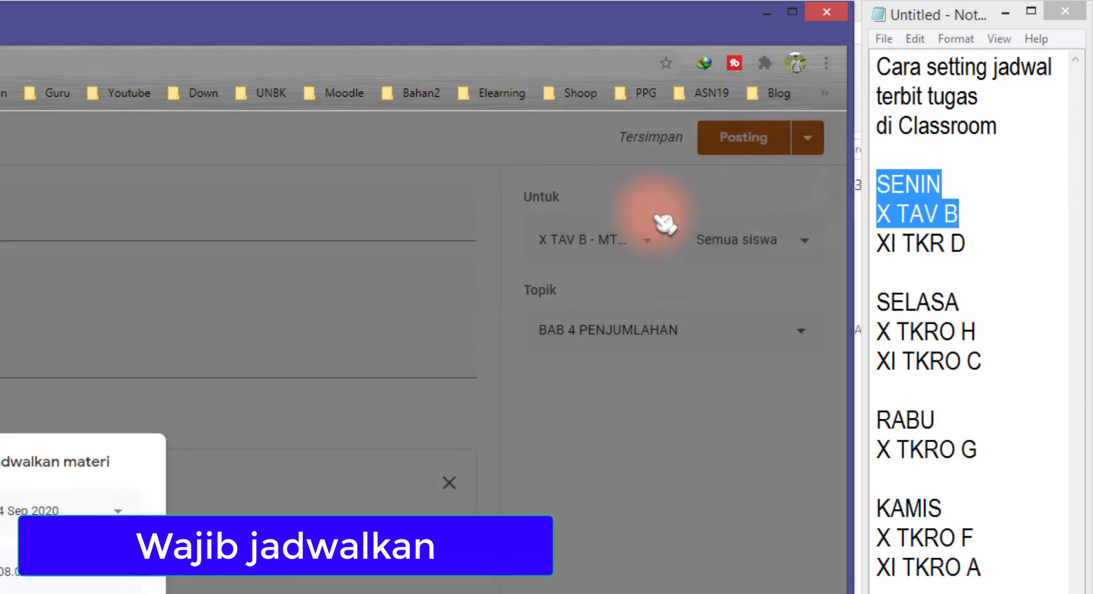
left_click(85, 503)
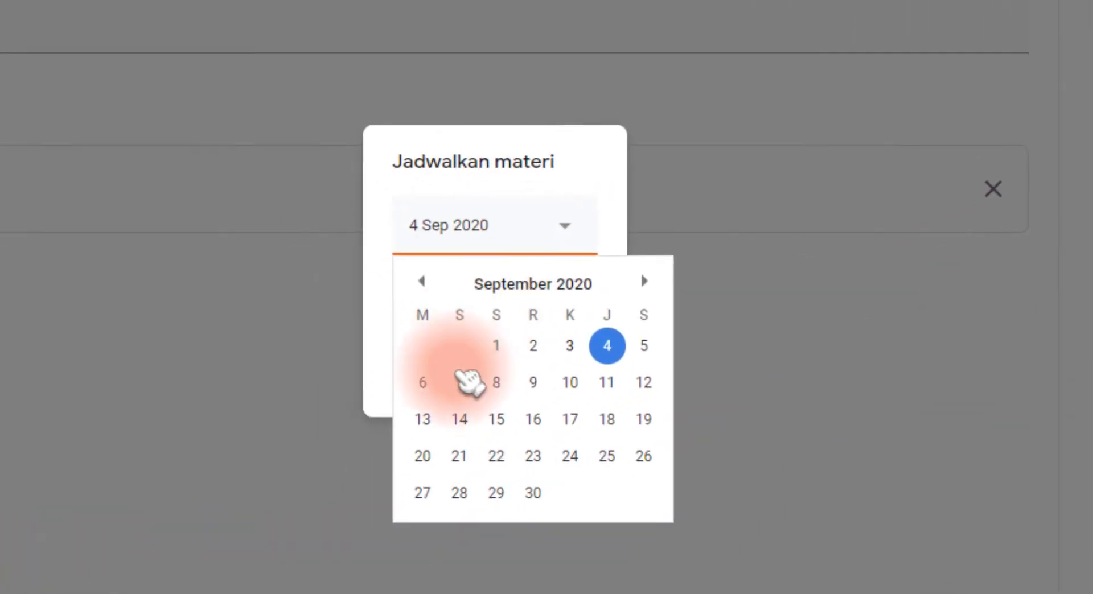
left_click(467, 380)
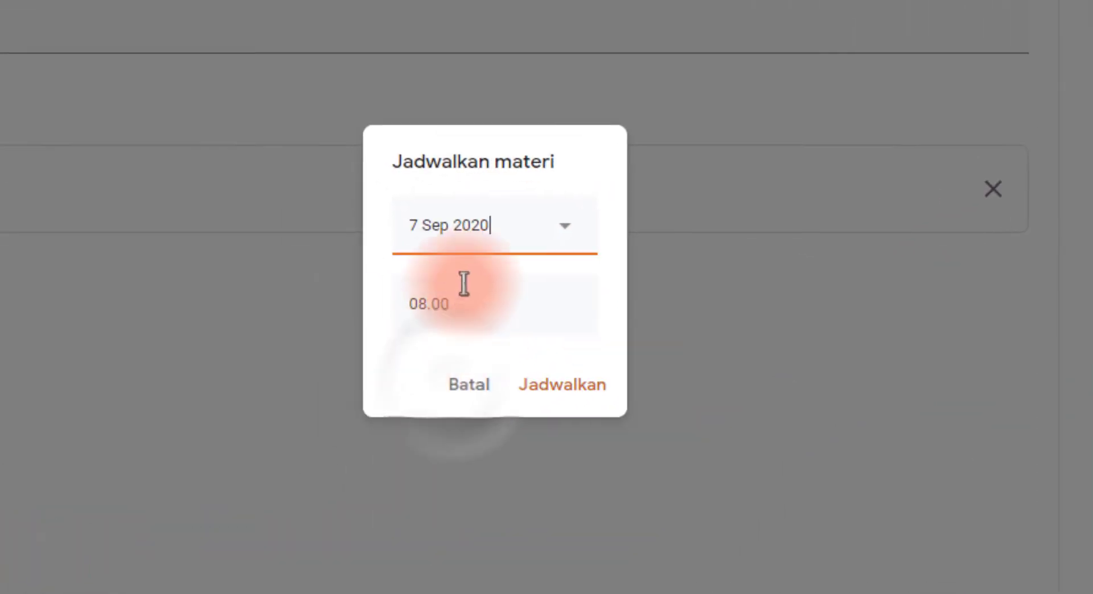
left_click(488, 310)
left_click(432, 303)
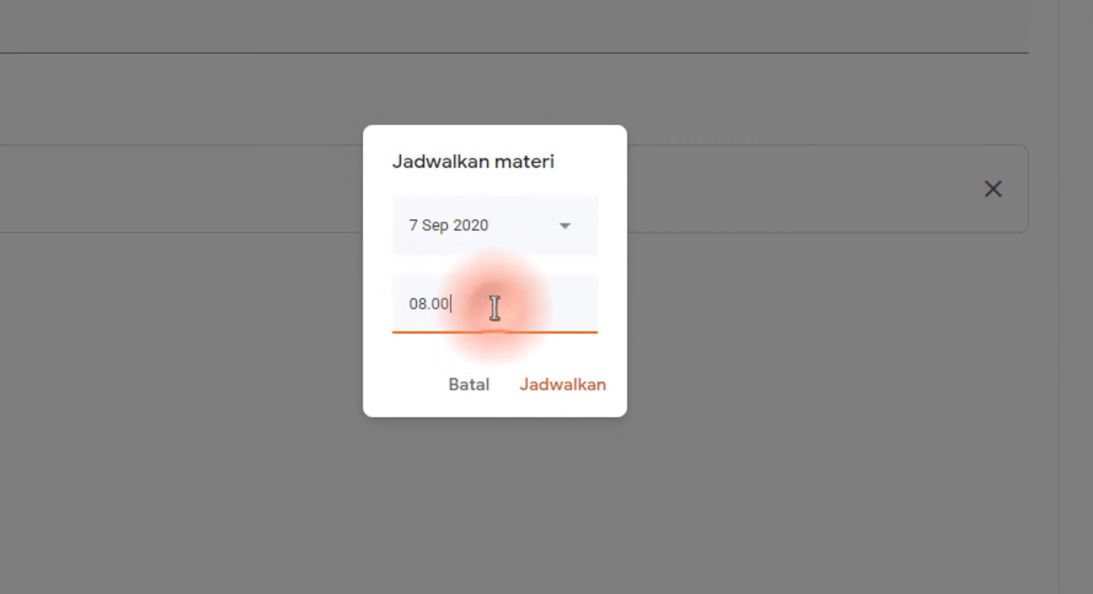
left_click(558, 399)
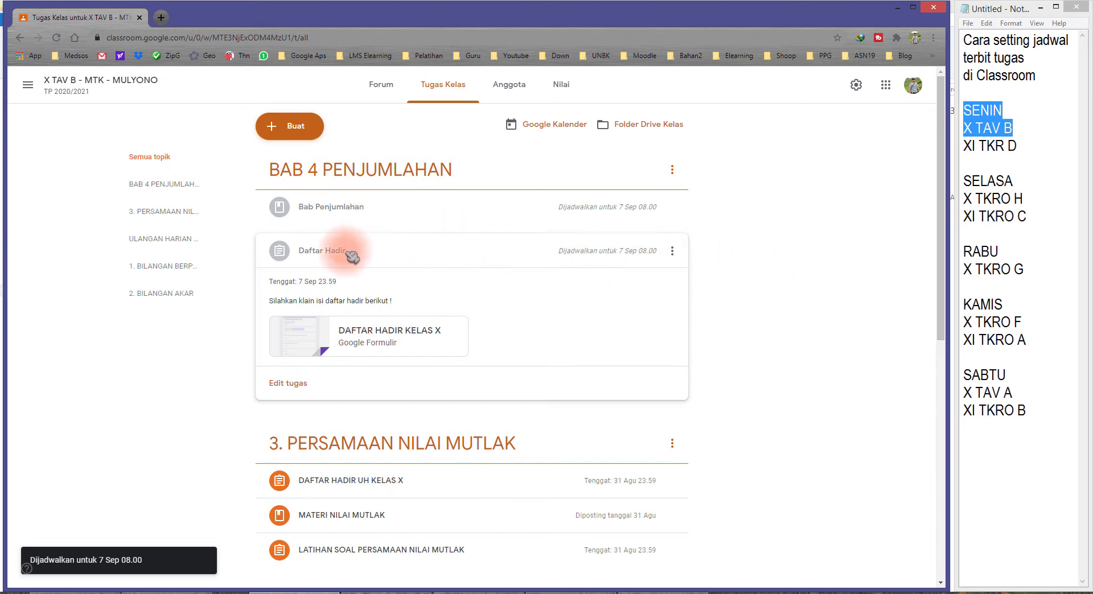
- Drag the Daftar Hadir card above Bab Penjumlahan, expanding both cards to check them
left_click(326, 209)
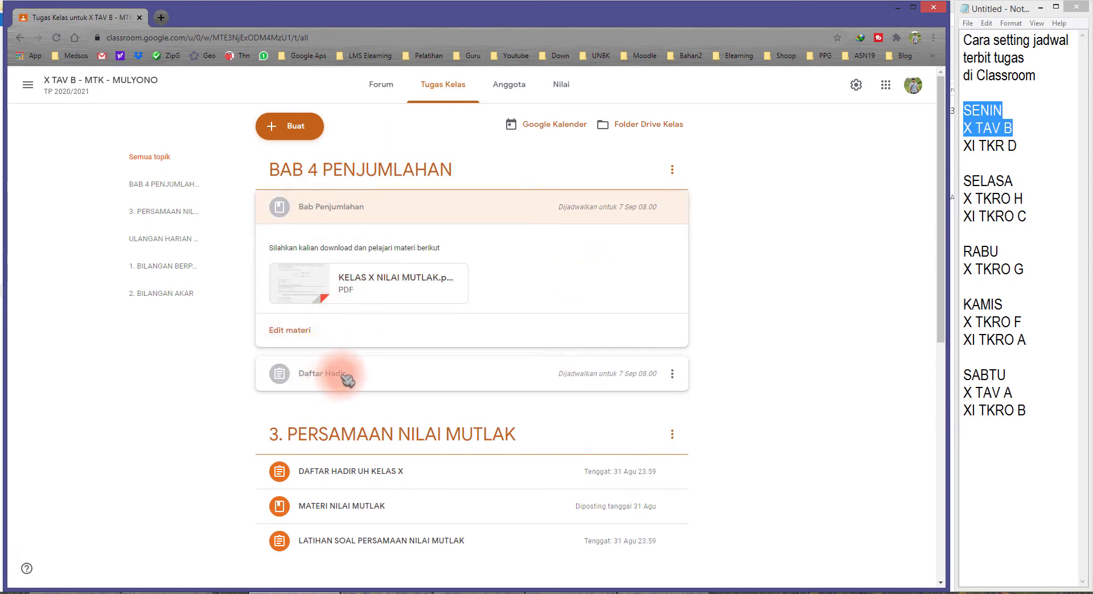
left_click_drag(344, 380, 363, 208)
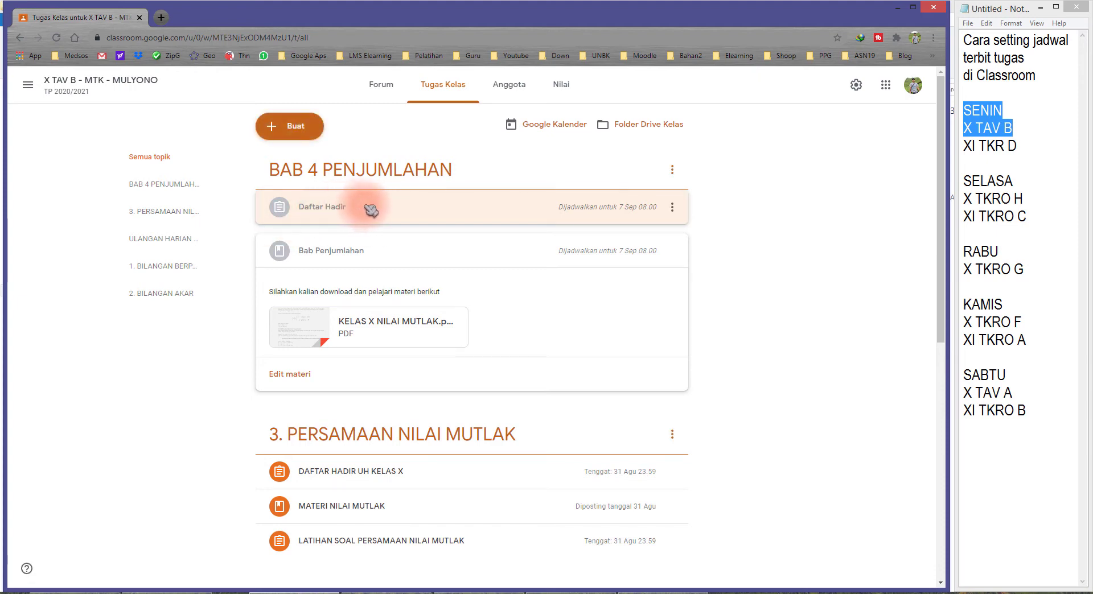
left_click(370, 210)
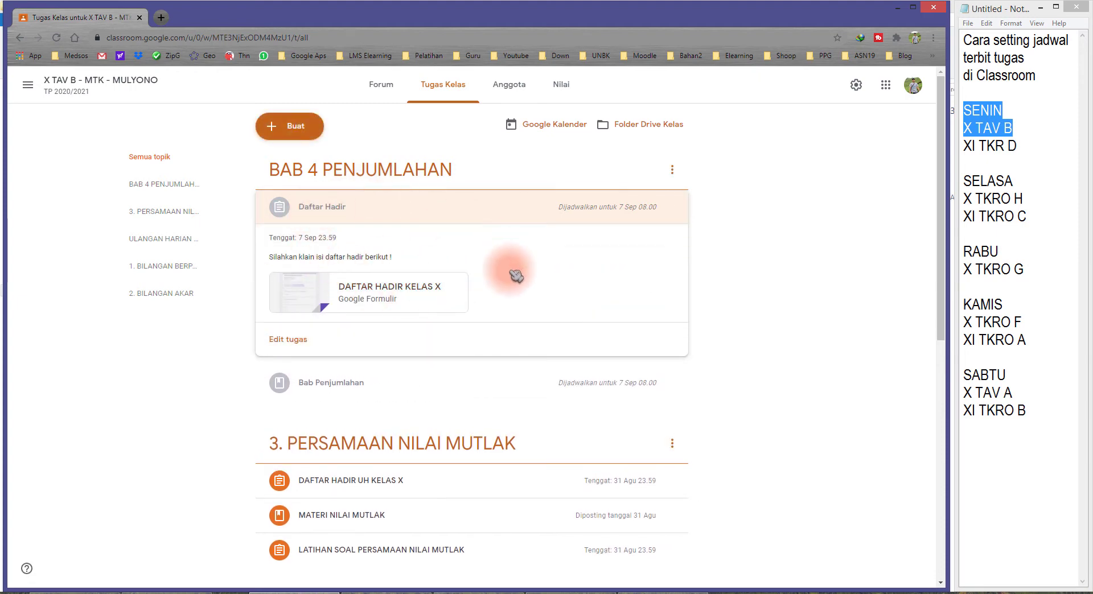
left_click(361, 382)
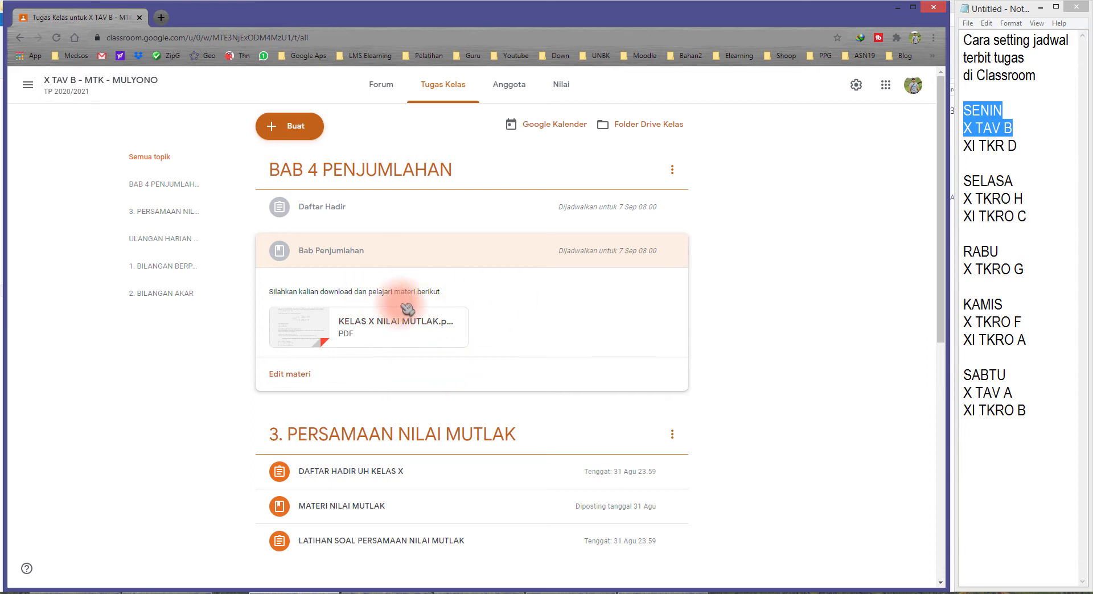
- Create an assignment titled 'latihan soal' with instructions 'silahkan kerjakan latihan soal berikut'
left_click(301, 132)
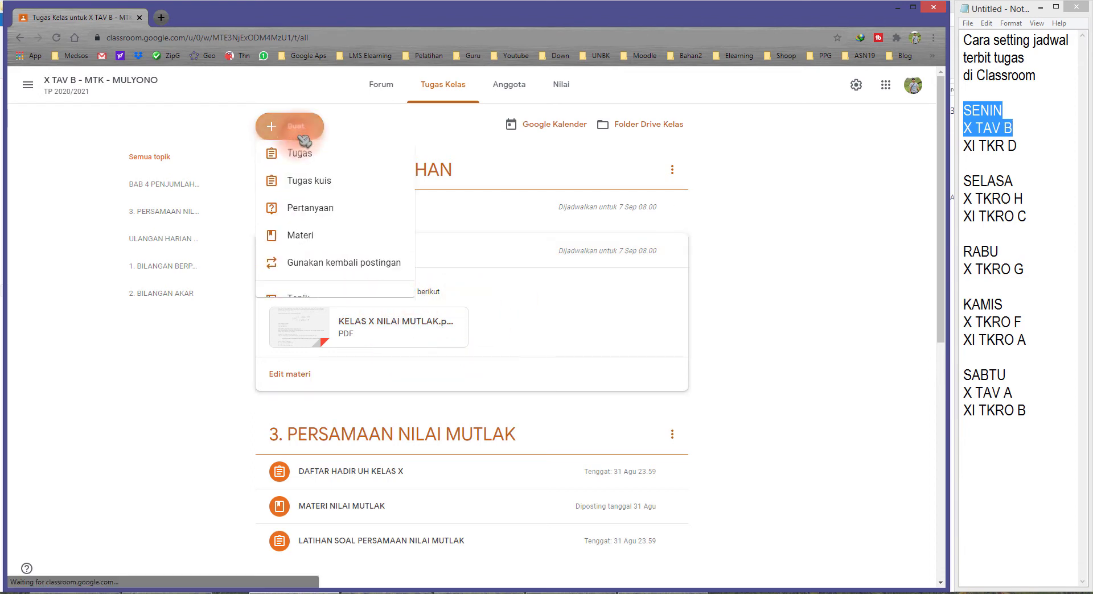
left_click(311, 166)
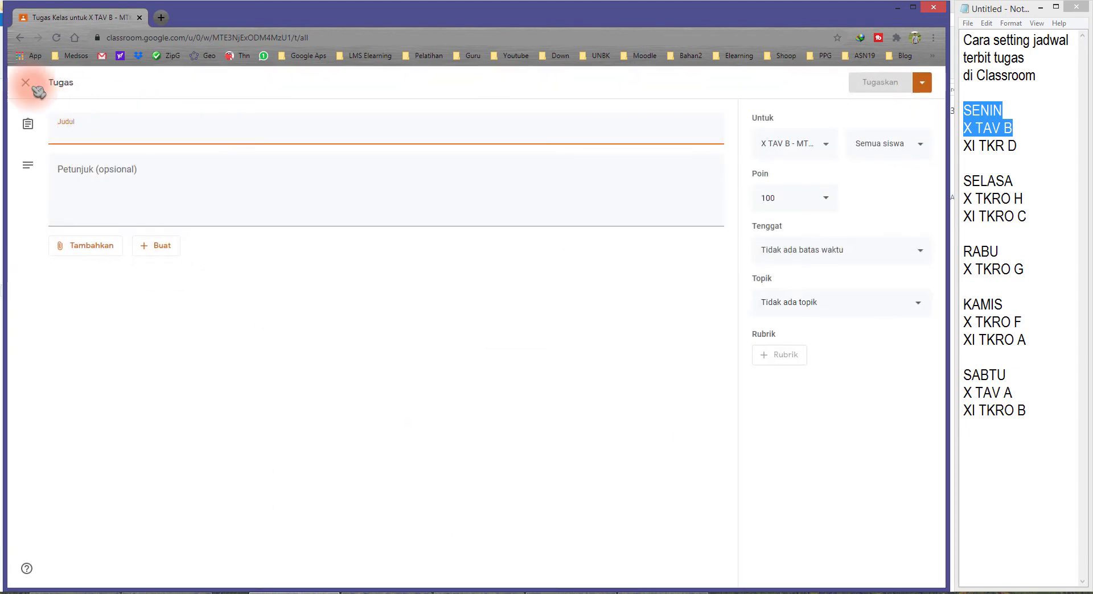
left_click(25, 83)
left_click(290, 127)
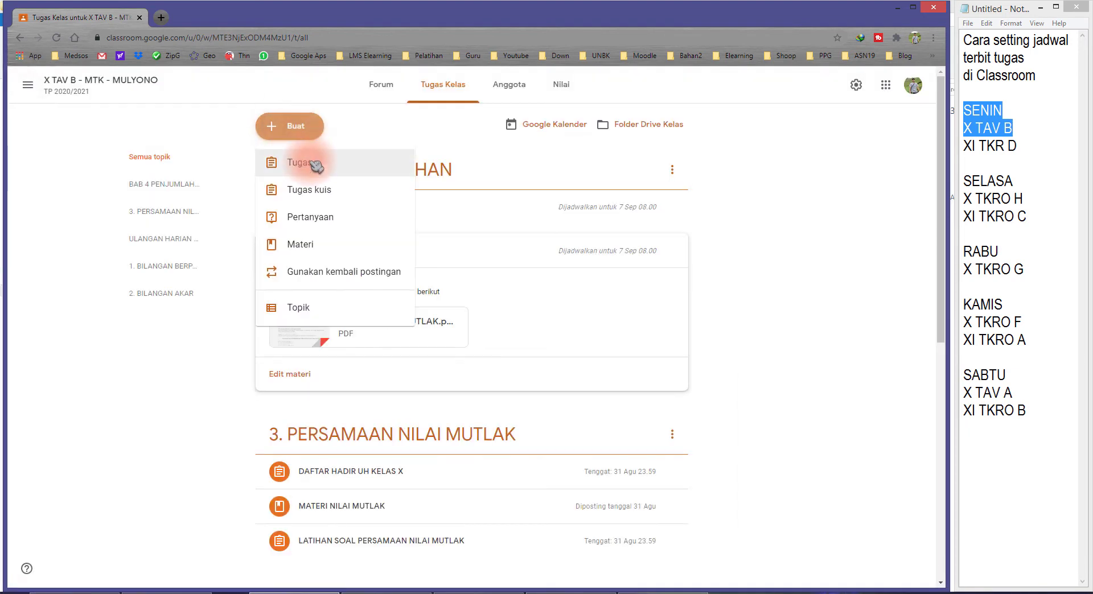
left_click(314, 165)
type("latihan soal")
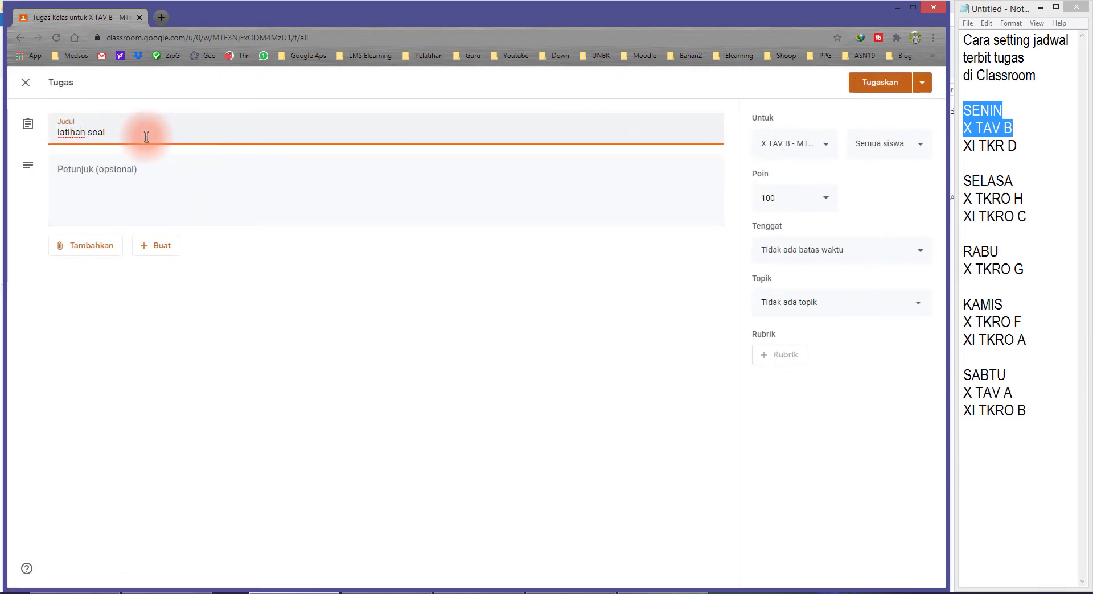
left_click(151, 183)
type("silahkan kerjakan latihan soal berikut")
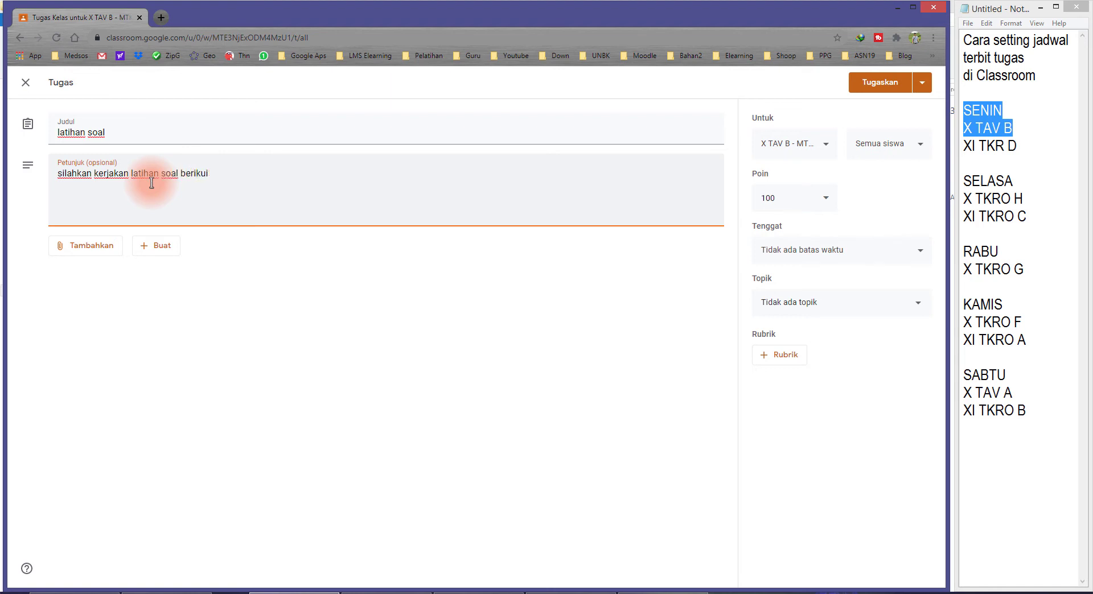
left_click(117, 246)
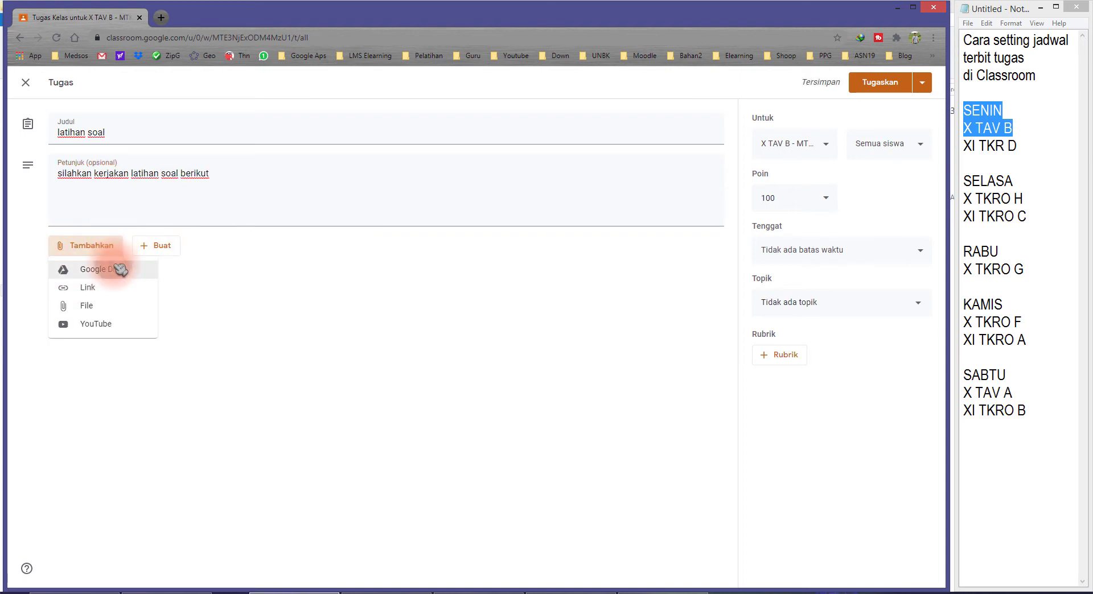
- Insert the UH X ATURAN SINUS COSINUS form from Google Drive's list view
left_click(120, 269)
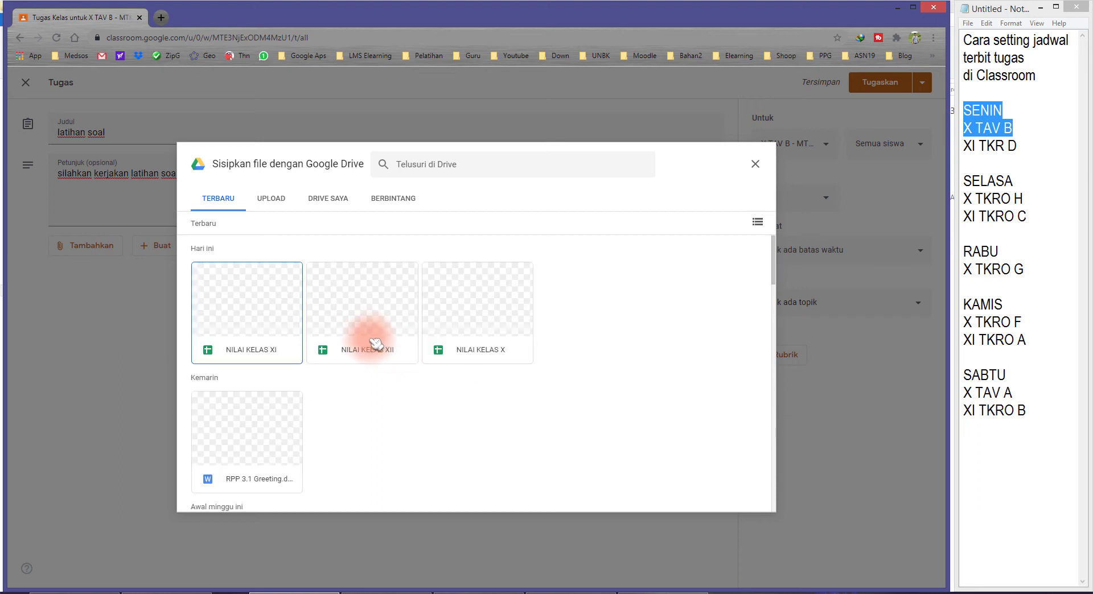
left_click(757, 222)
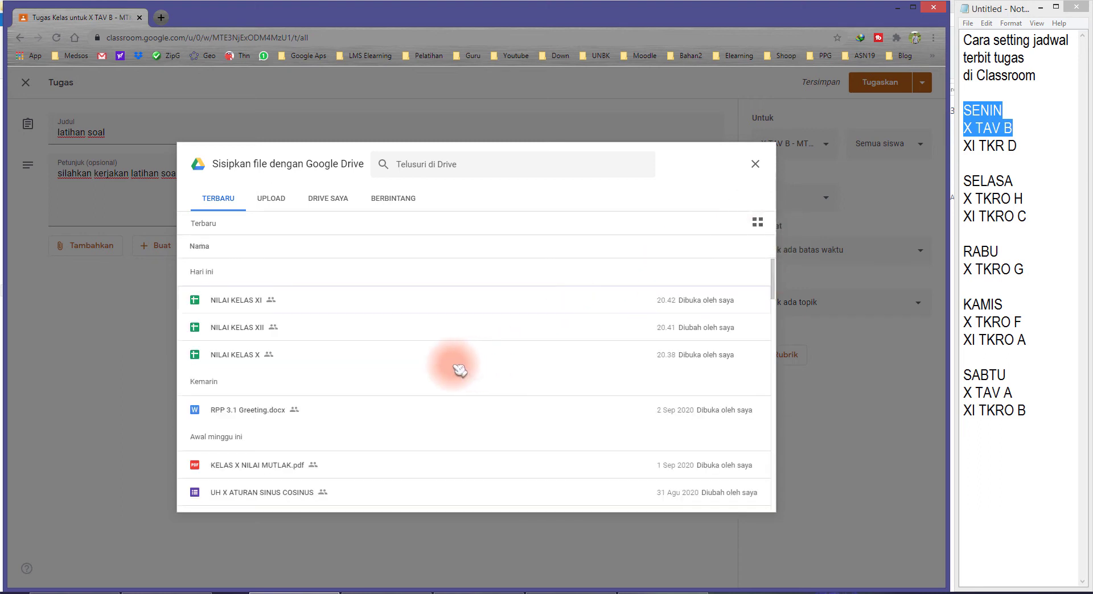
scroll(398, 296, "down", 2)
scroll(319, 342, "down", 1)
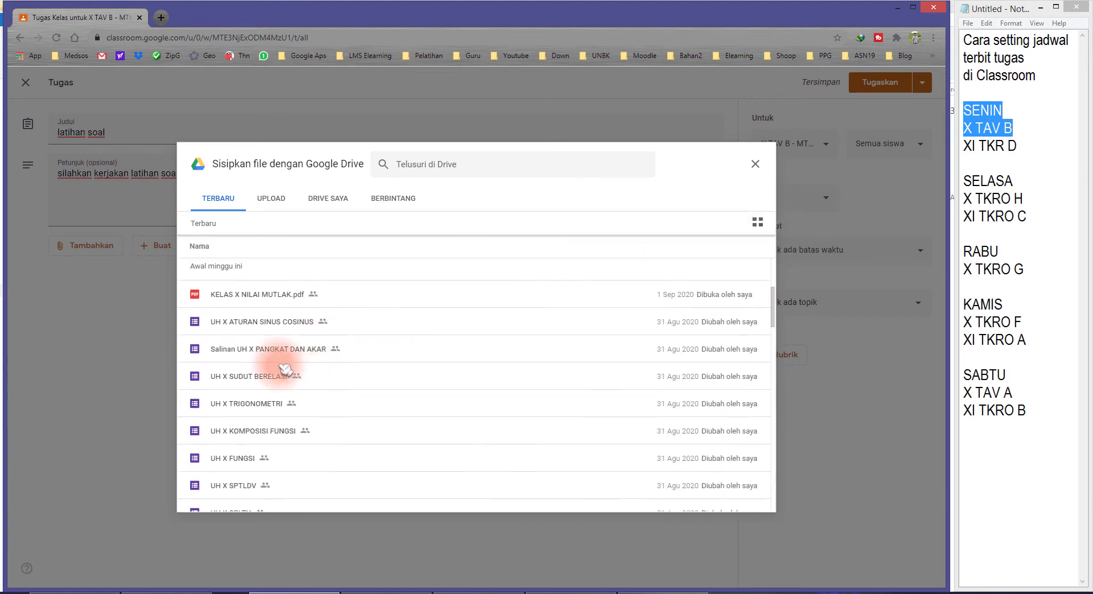
left_click(267, 322)
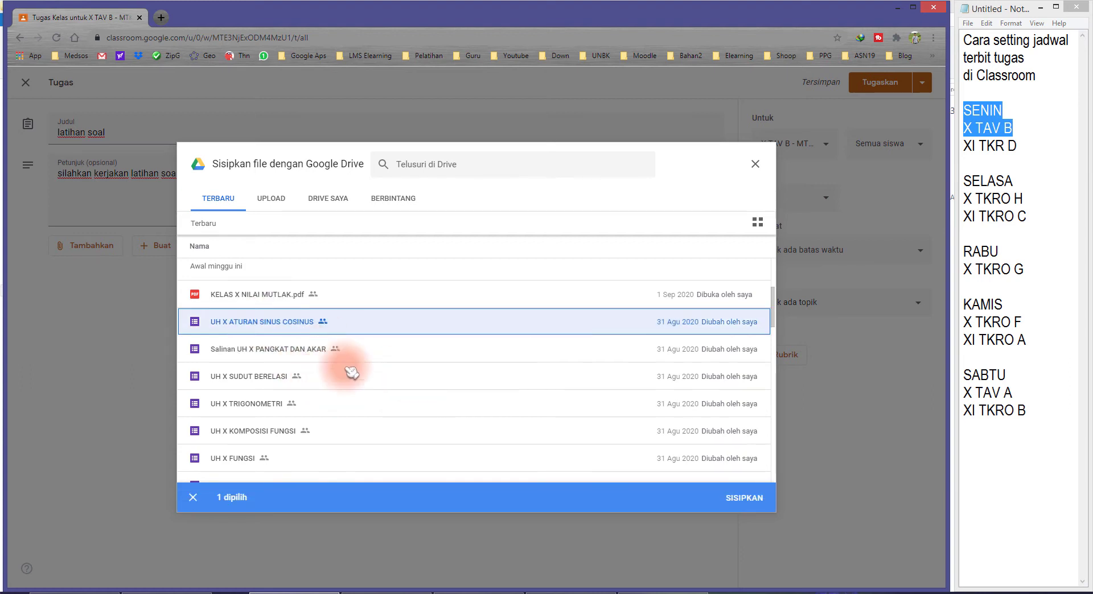
left_click(737, 499)
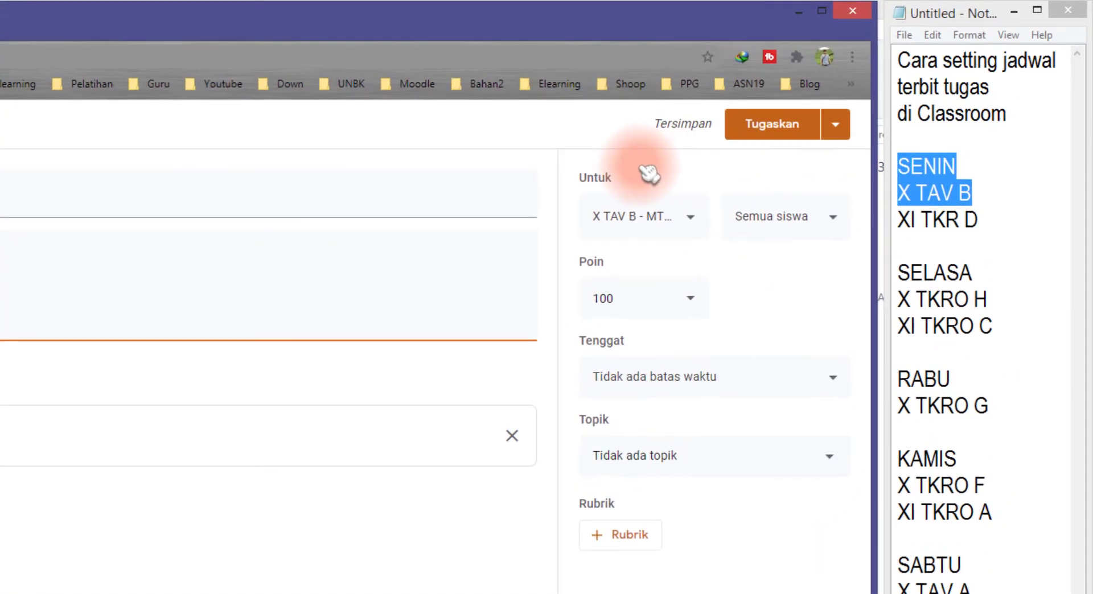
- Leave the class list unchanged and set the assignment's points to Tidak dinilai
left_click(654, 222)
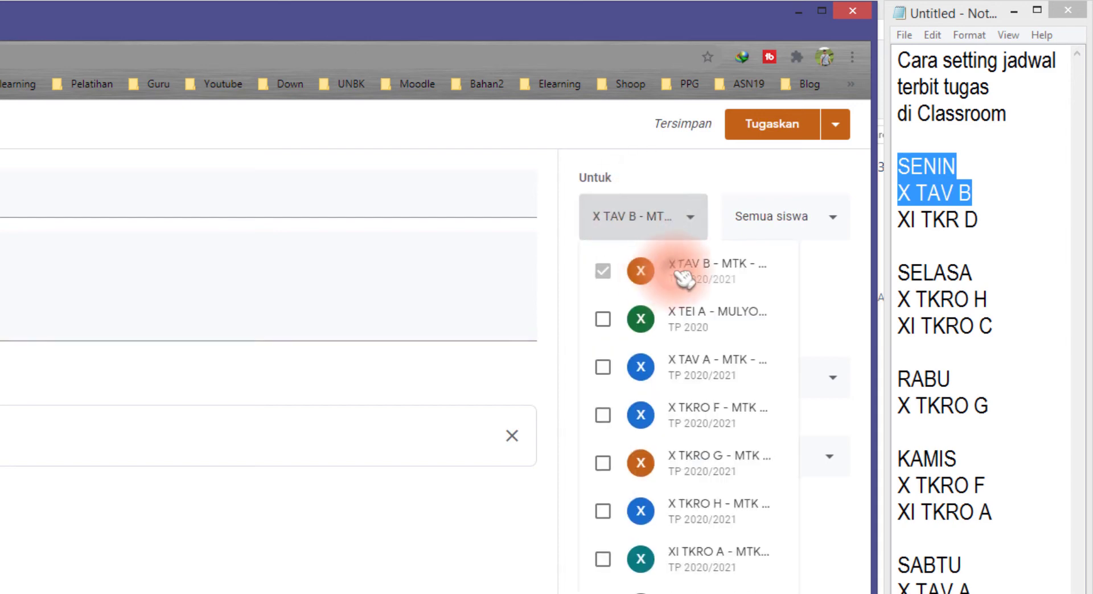
left_click(799, 278)
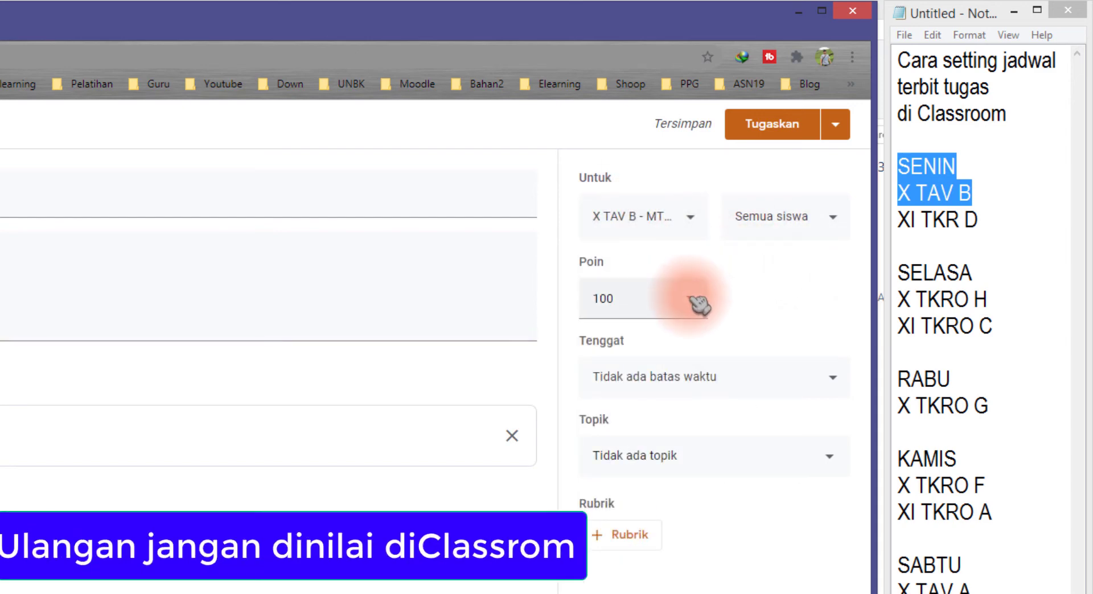
left_click(699, 304)
left_click(755, 289)
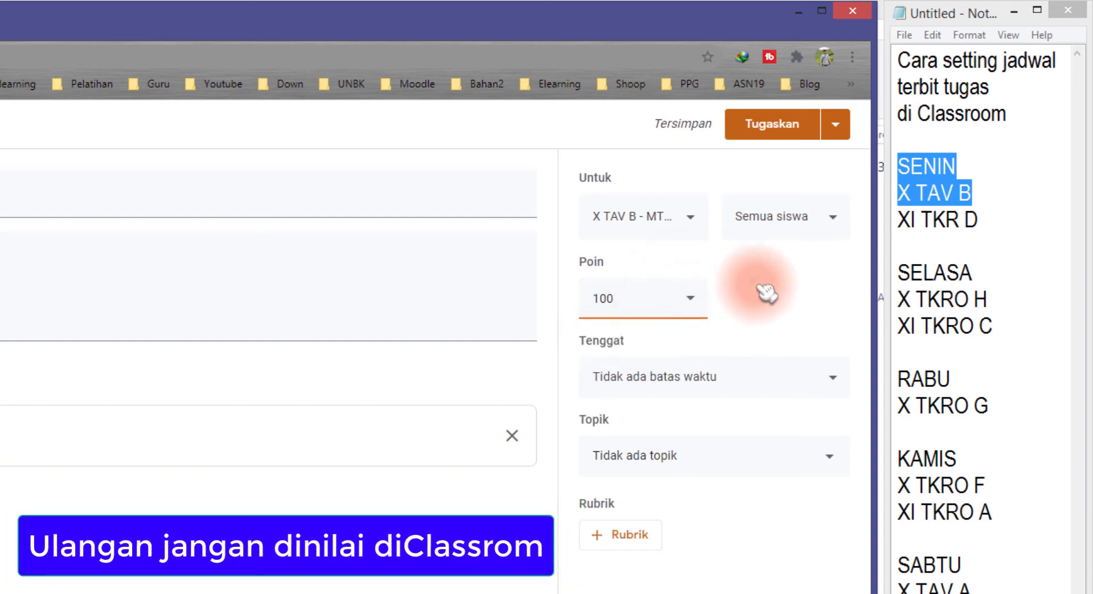
left_click(2, 250)
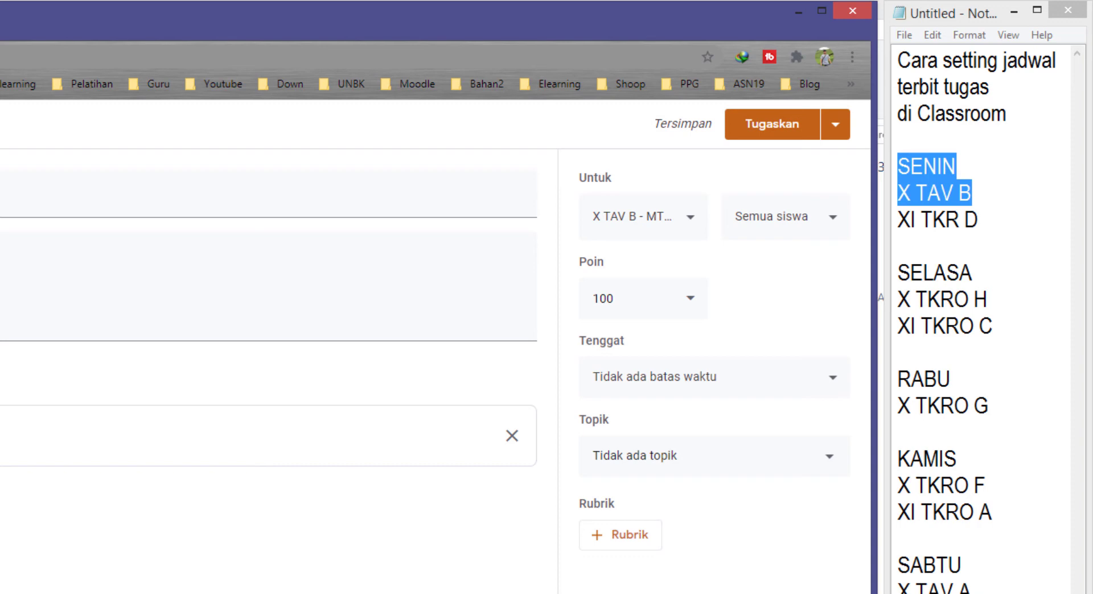
left_click(699, 306)
left_click(658, 341)
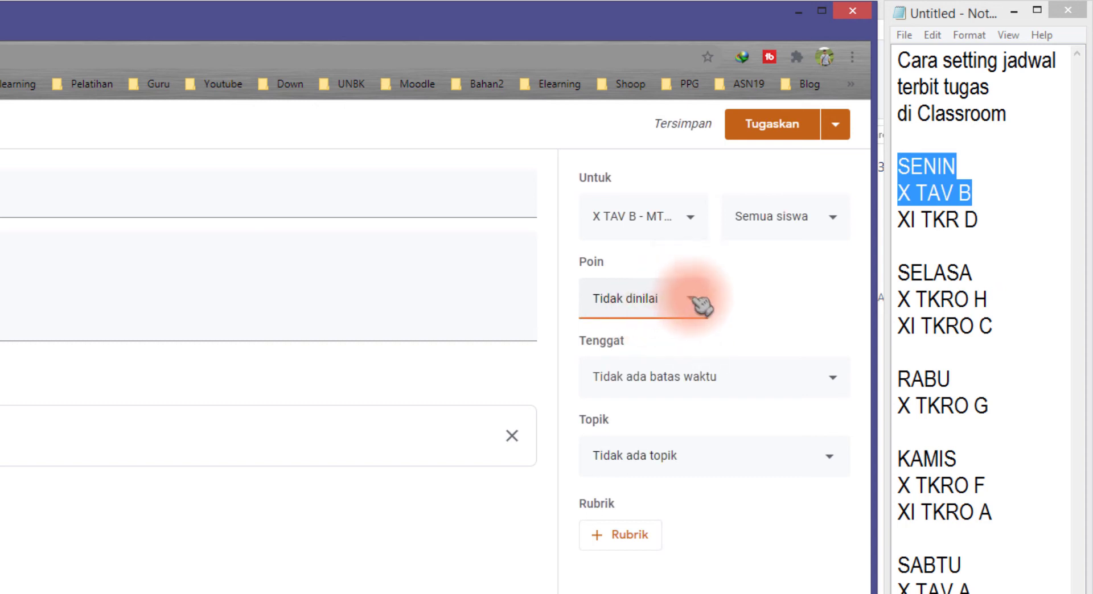
left_click_drag(658, 297, 585, 297)
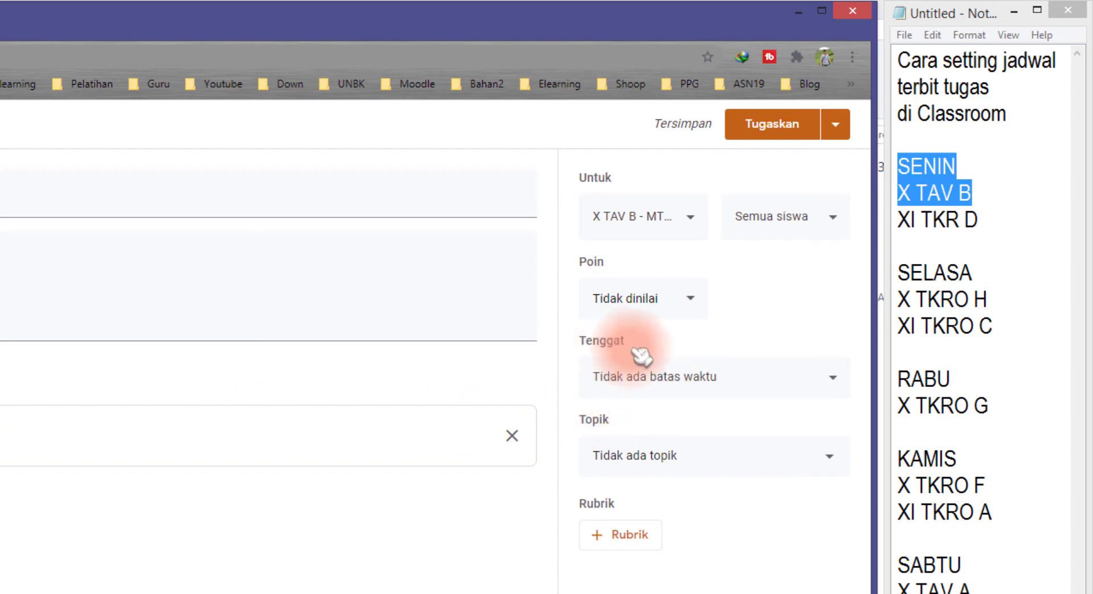
- Set the due date to Mon 7 Sep 23.59 and the topic to BAB 4 PENJUMLAHAN
left_click(708, 377)
left_click(715, 444)
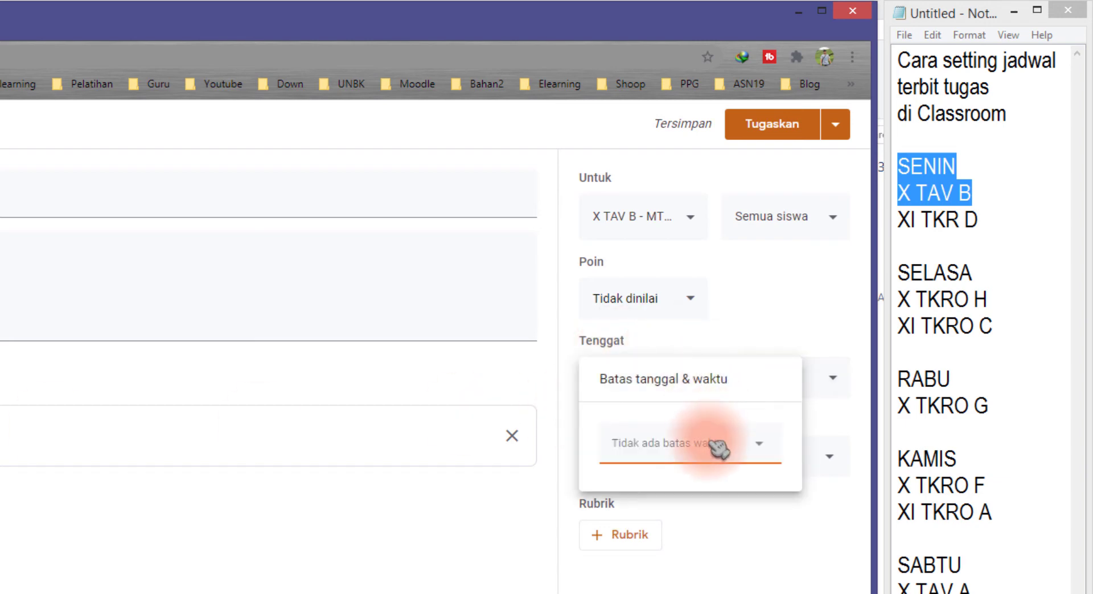
left_click(654, 552)
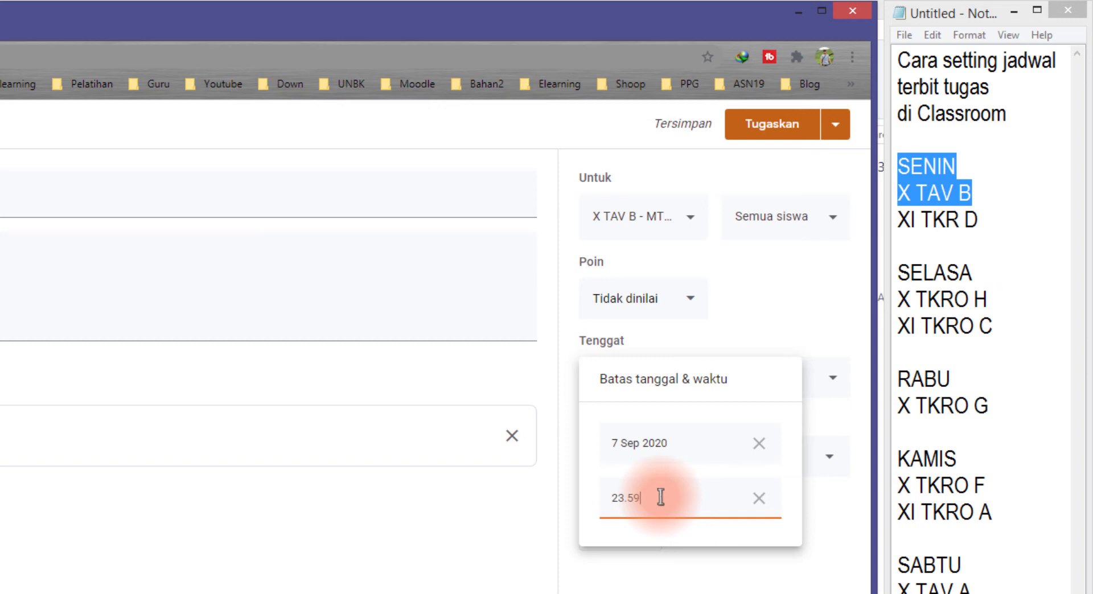
left_click(528, 499)
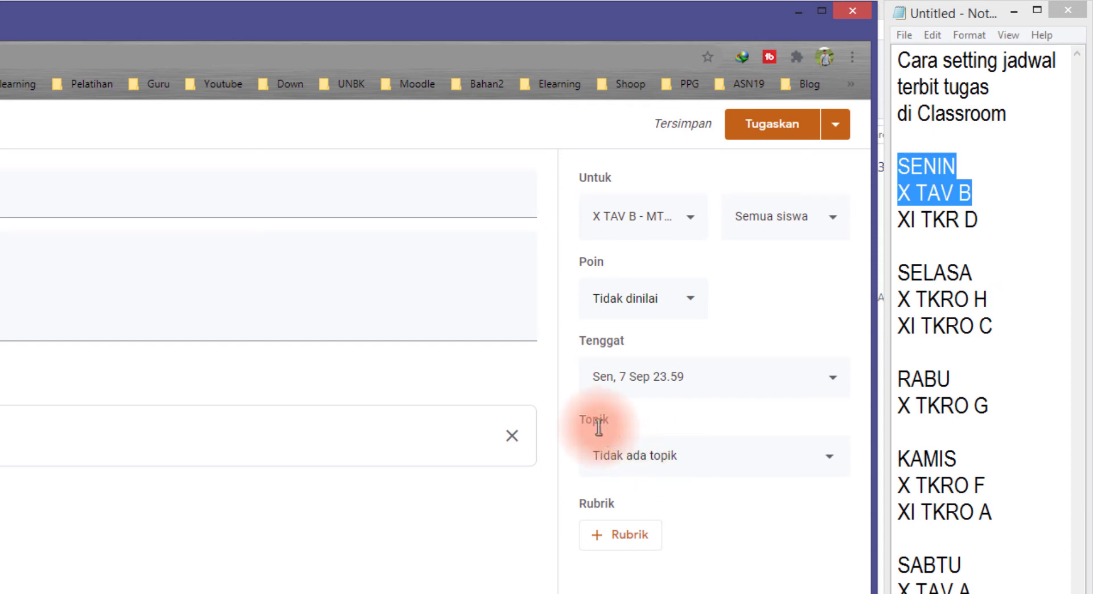
left_click(673, 454)
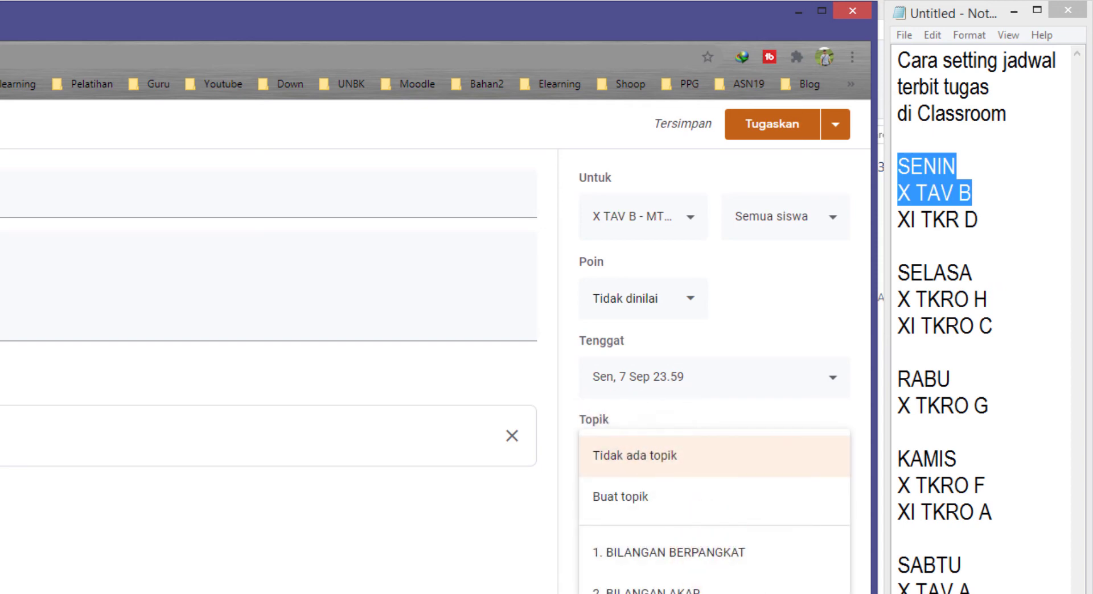
left_click(655, 455)
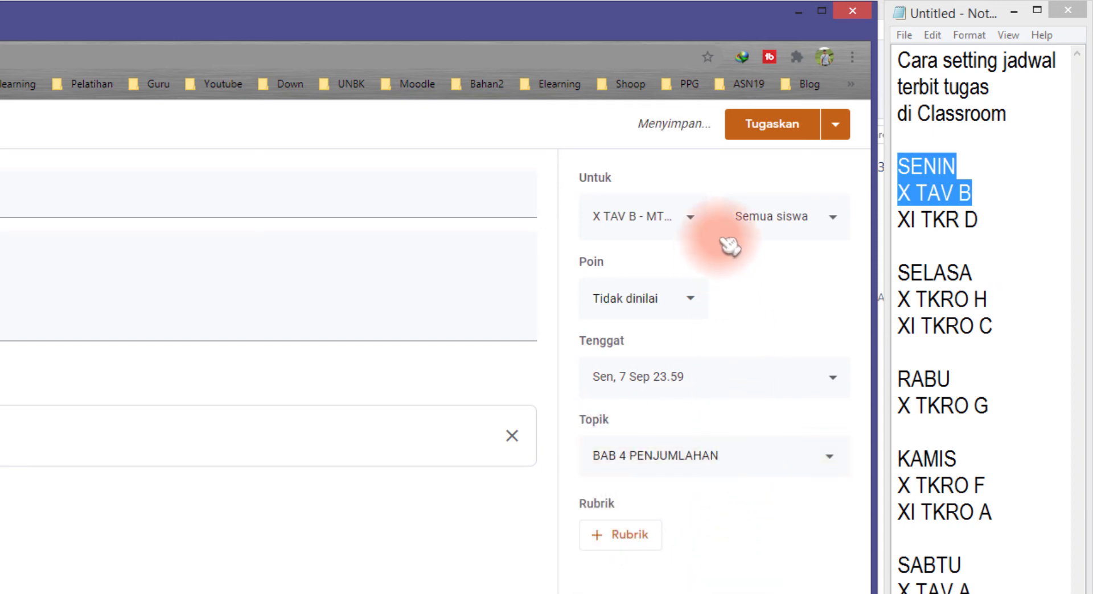
- Schedule latihan soal via Jadwalkan for 7 Sep 2020, keeping the 08.00 time
left_click(842, 133)
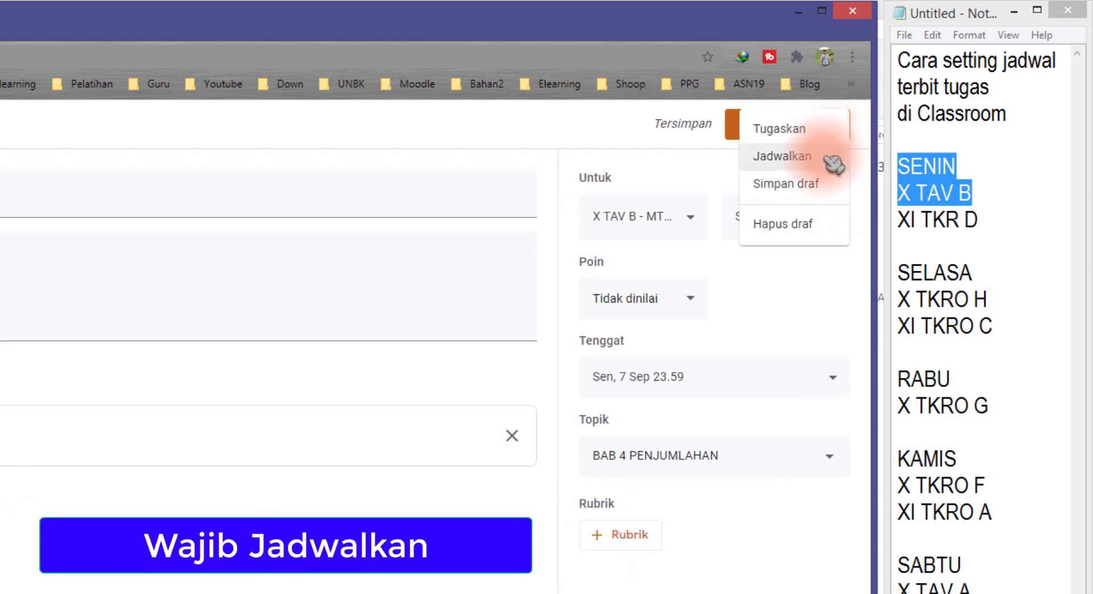
left_click(834, 160)
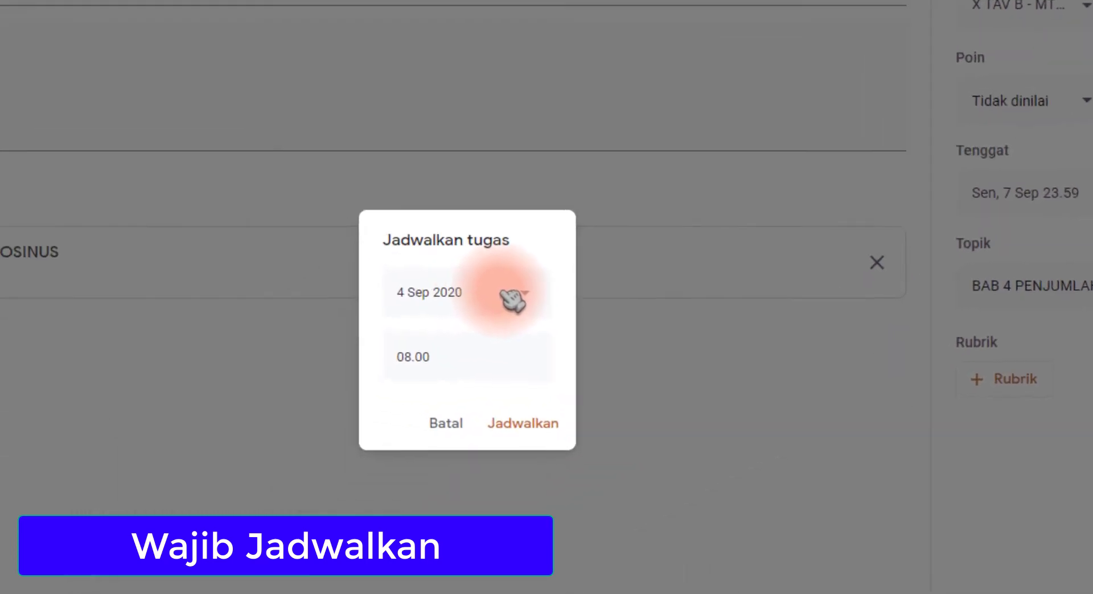
left_click(225, 452)
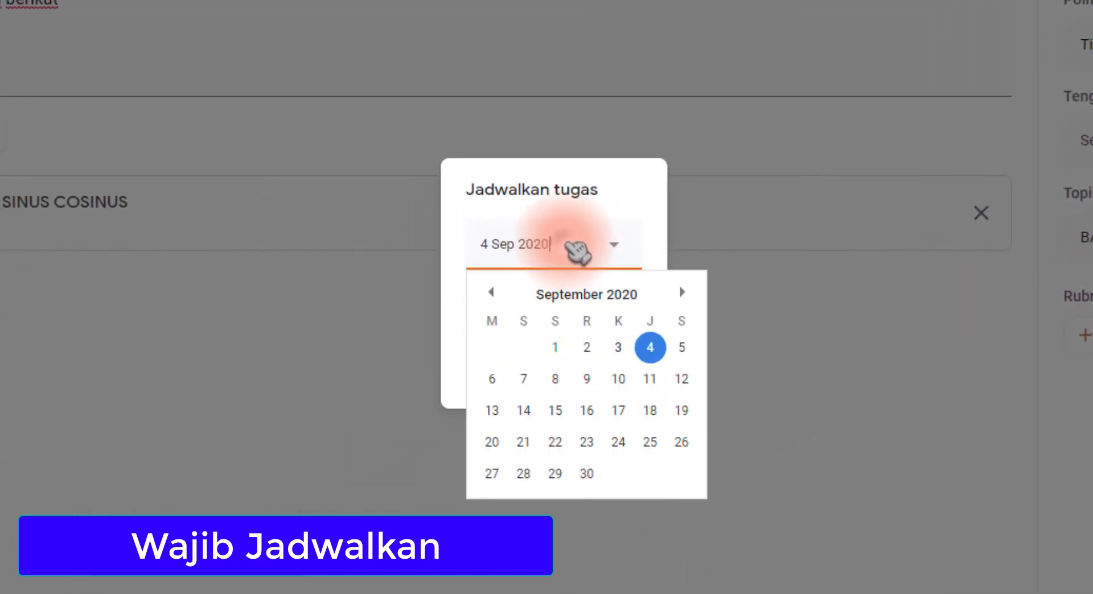
left_click(523, 379)
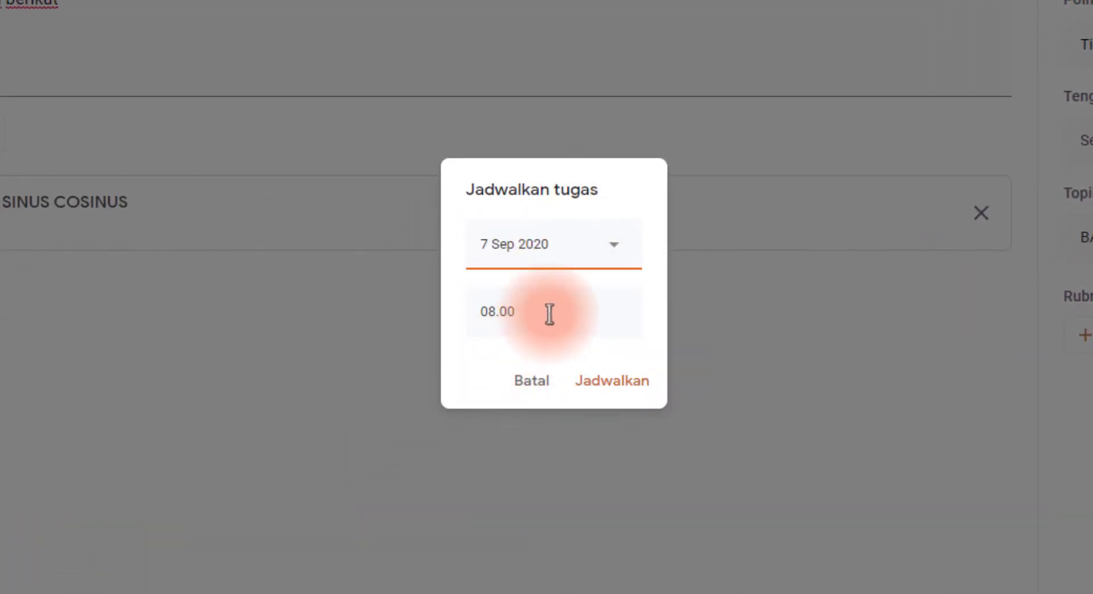
left_click(583, 311)
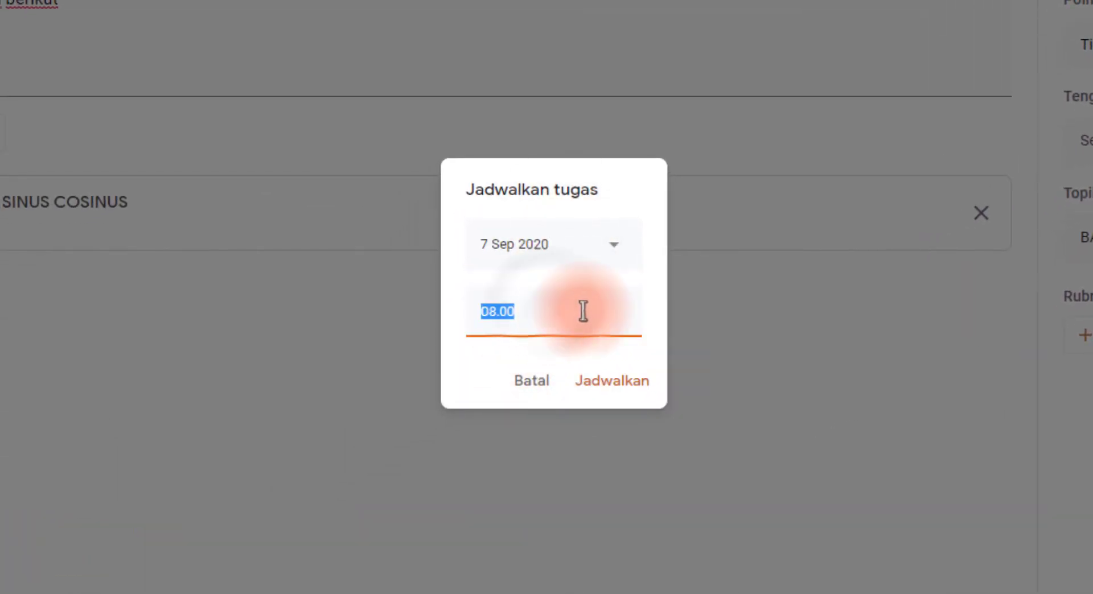
left_click(617, 384)
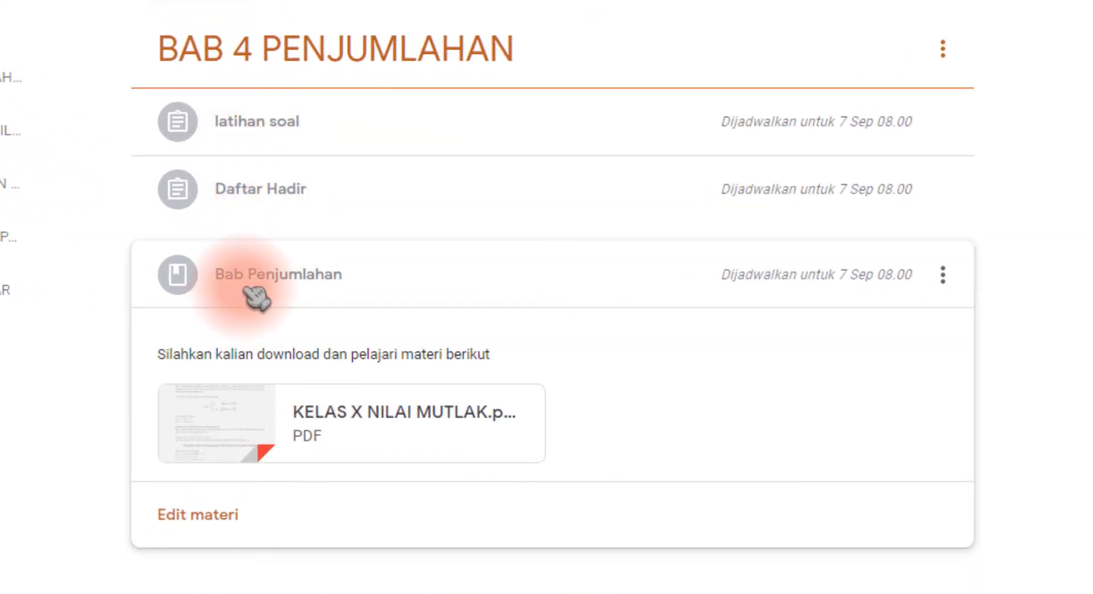
- Drag latihan soal below Bab Penjumlahan and expand all three posts to review them
left_click(270, 134)
left_click_drag(270, 134, 302, 224)
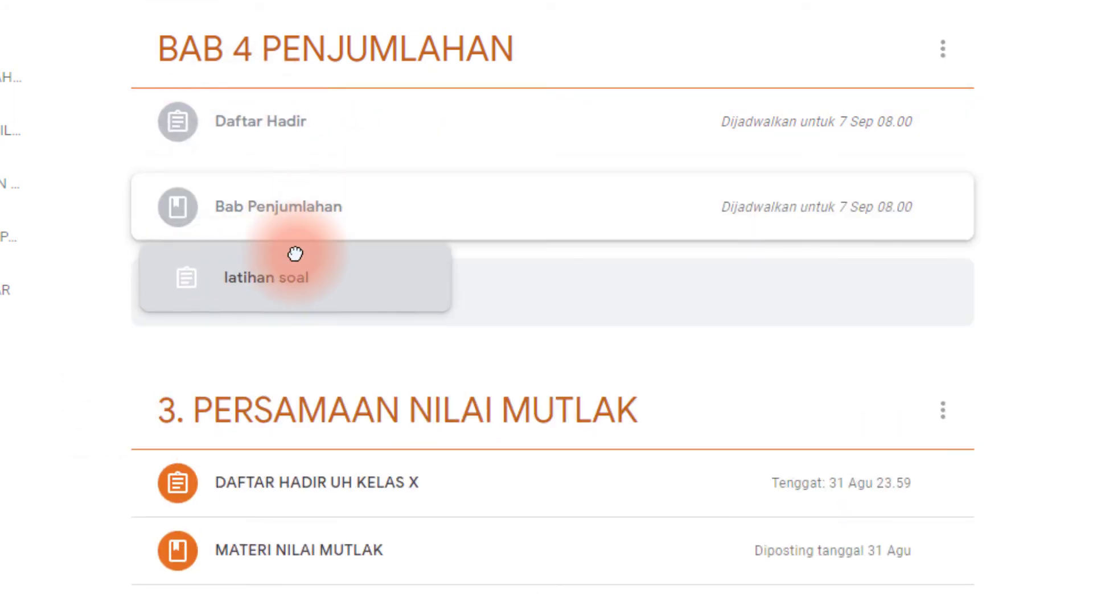
left_click_drag(302, 224, 250, 174)
left_click(263, 130)
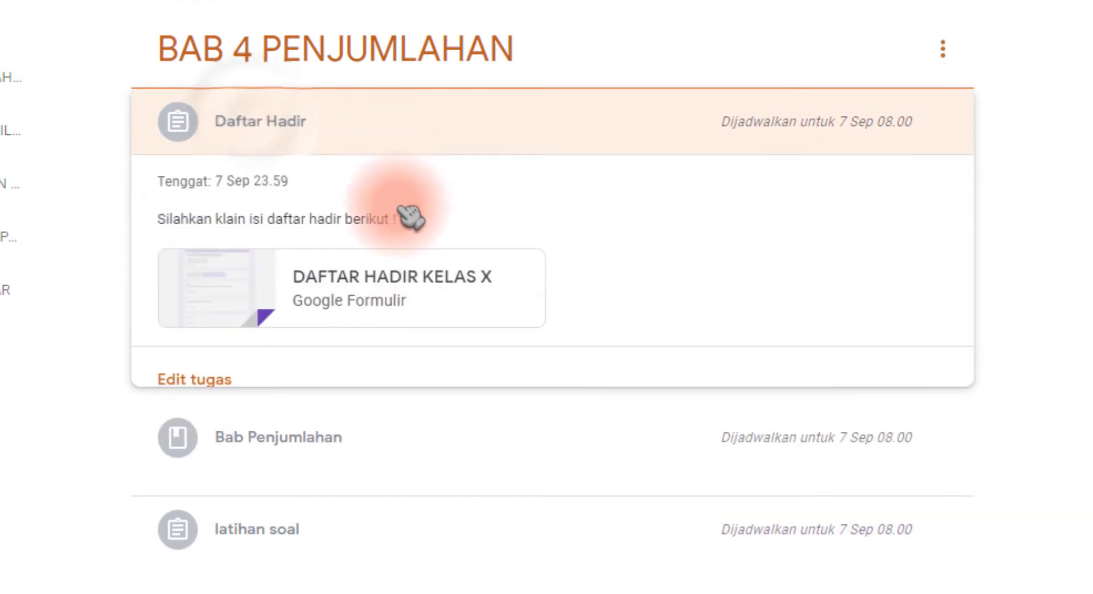
left_click(260, 462)
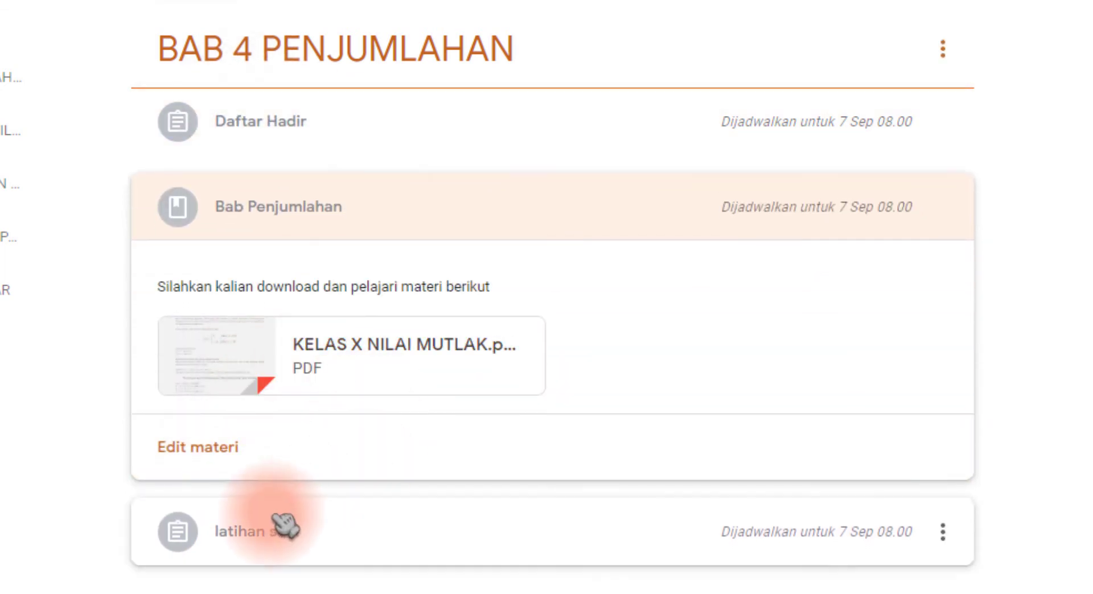
left_click(283, 526)
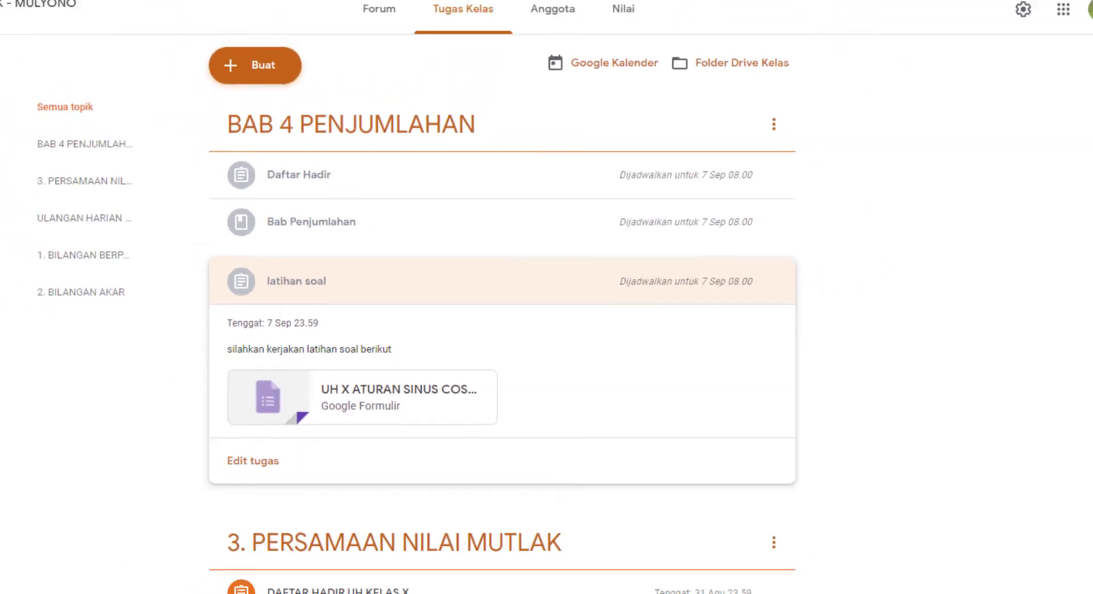
- Highlight X TKRO H as the next class in the notes and recheck the posts
left_click_drag(1029, 190, 969, 195)
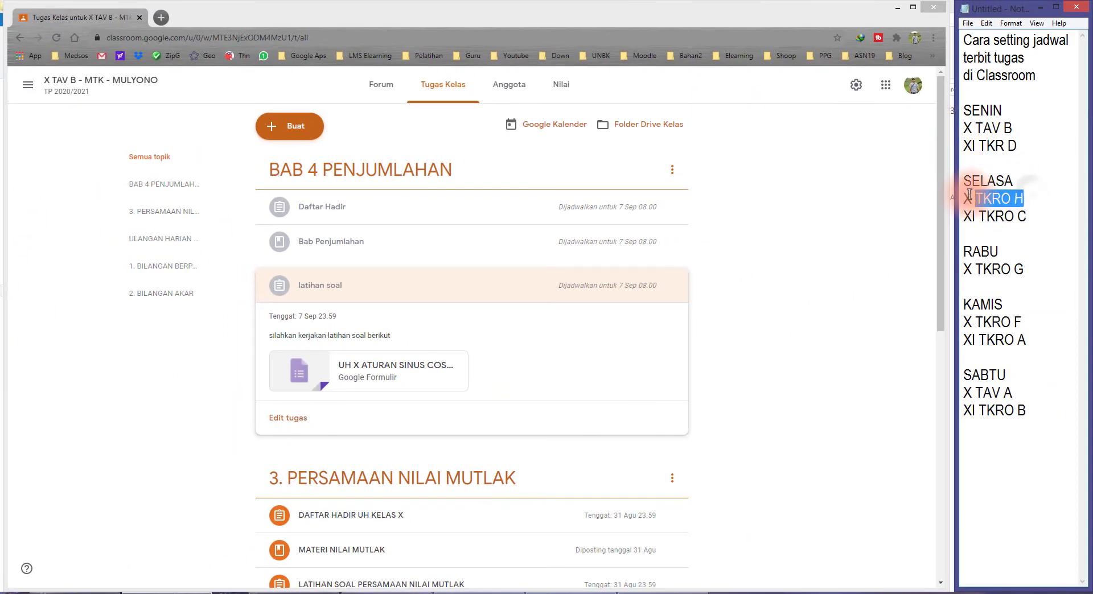
left_click_drag(1046, 197, 962, 198)
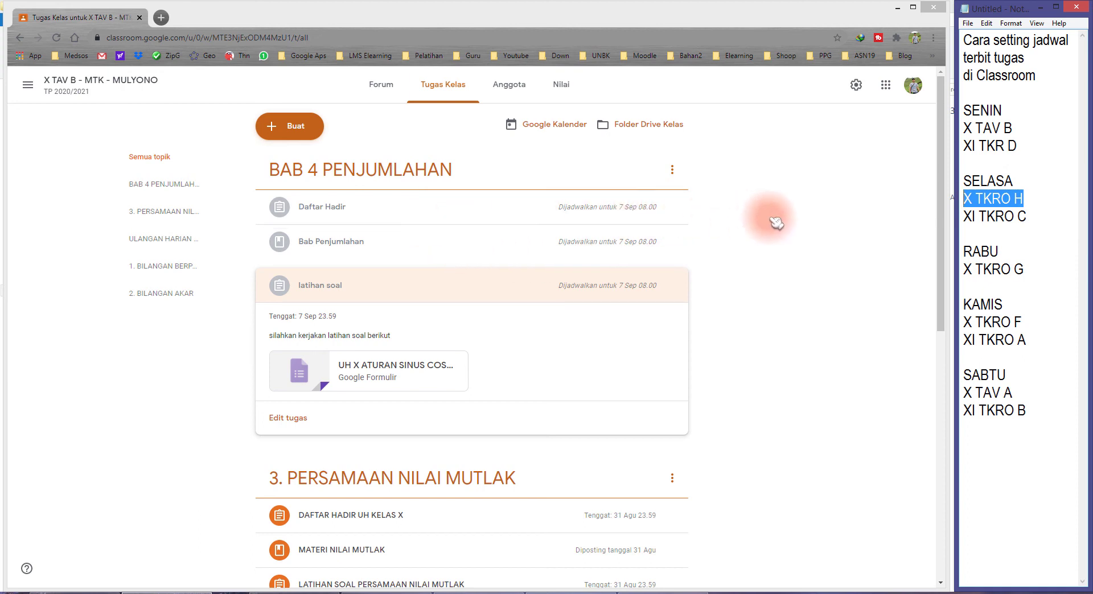
left_click(390, 211)
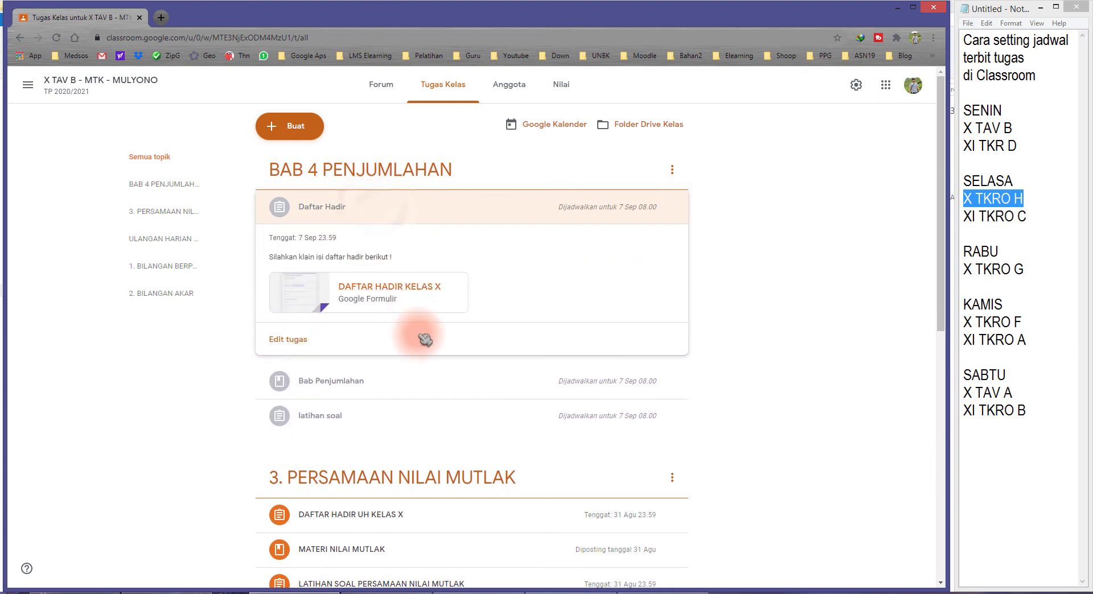
left_click(391, 452)
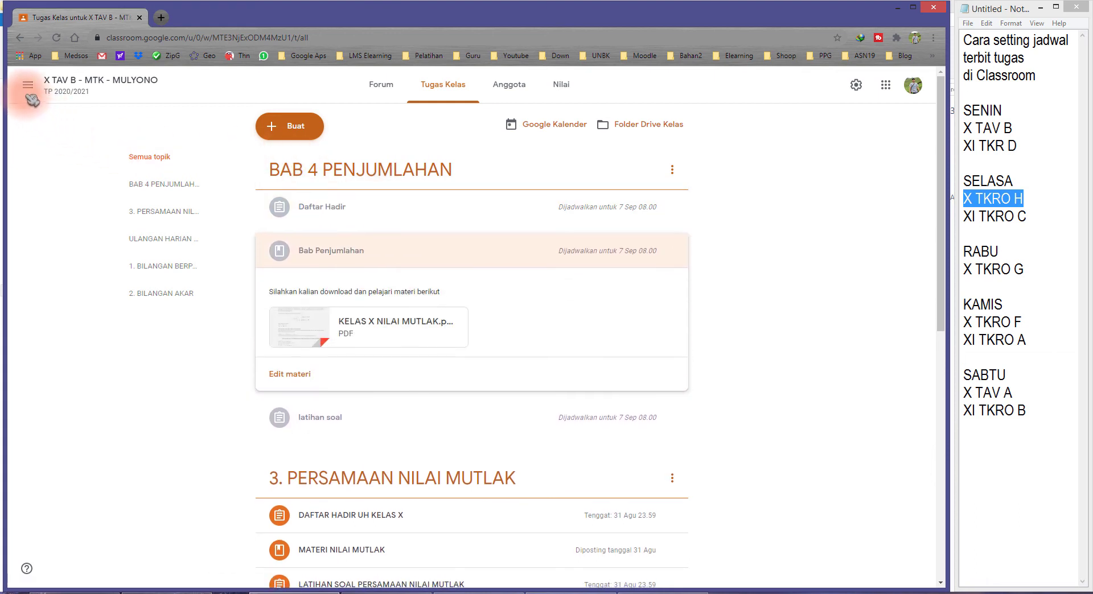
left_click(1011, 198)
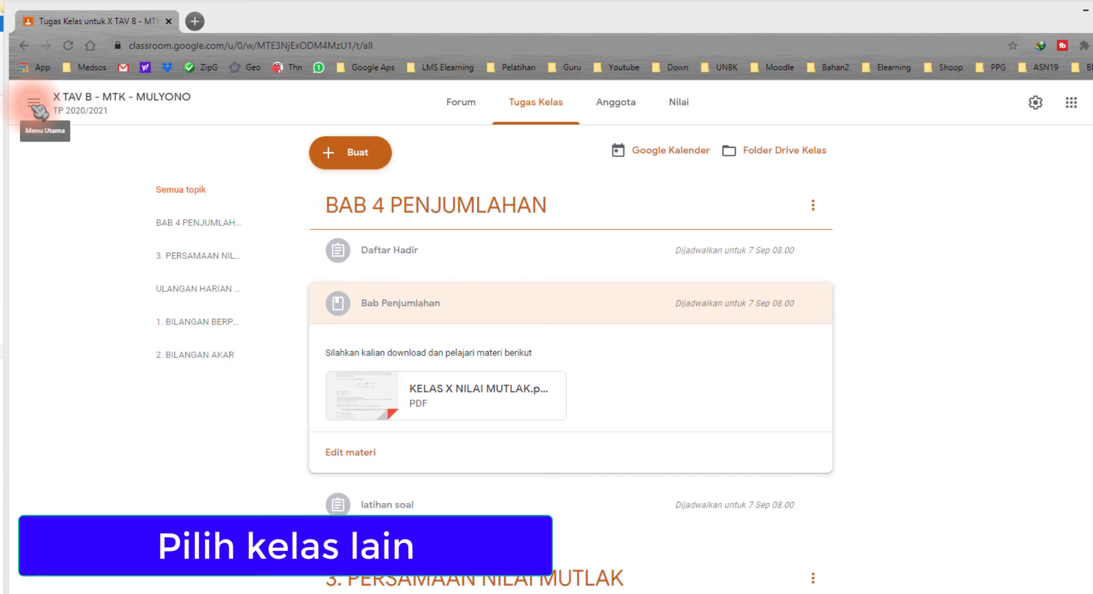
- Switch to the X TKRO H class and start a new topic from its Tugas Kelas Buat menu
left_click(34, 104)
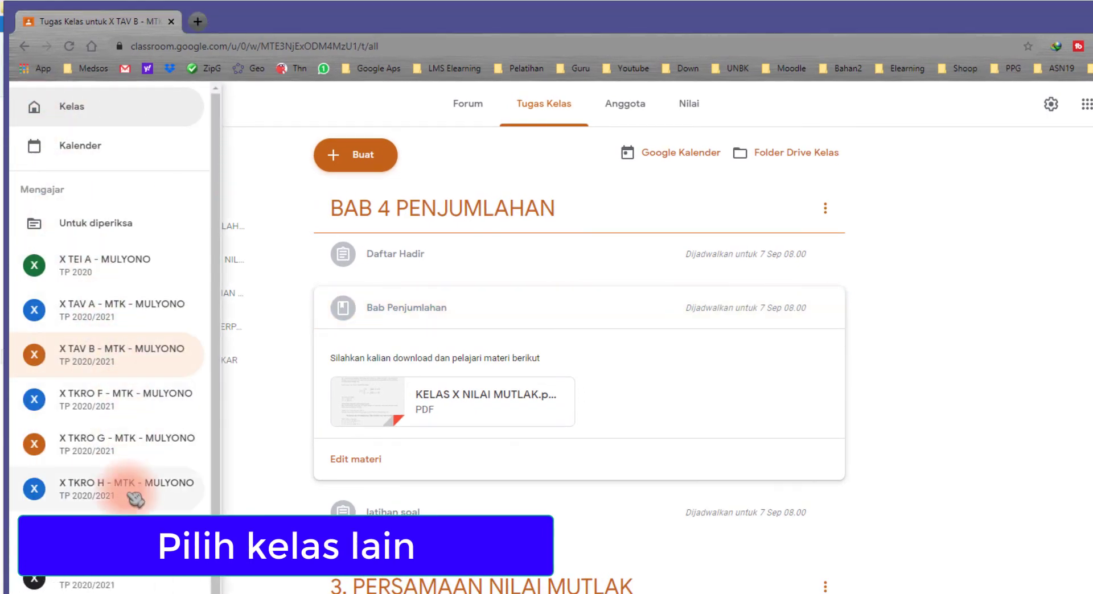
left_click(135, 490)
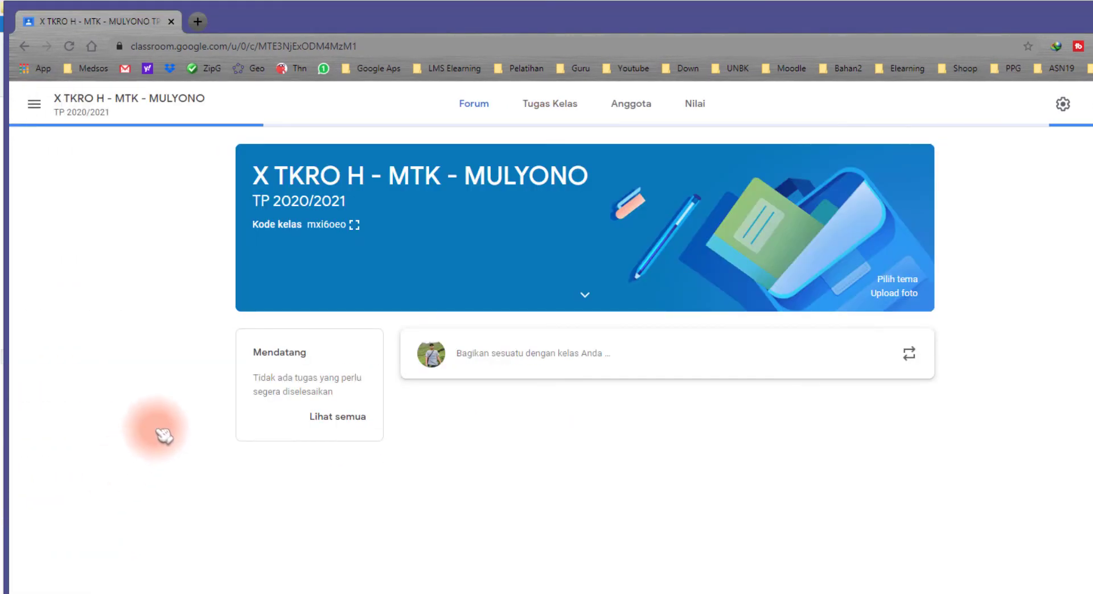
left_click(548, 111)
left_click(336, 148)
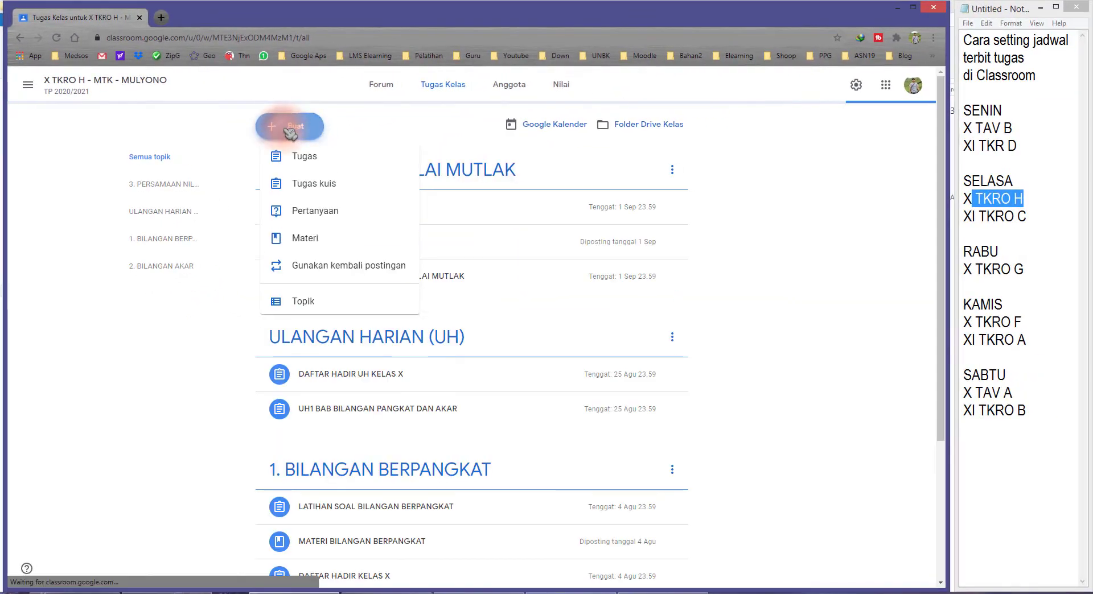
left_click(313, 304)
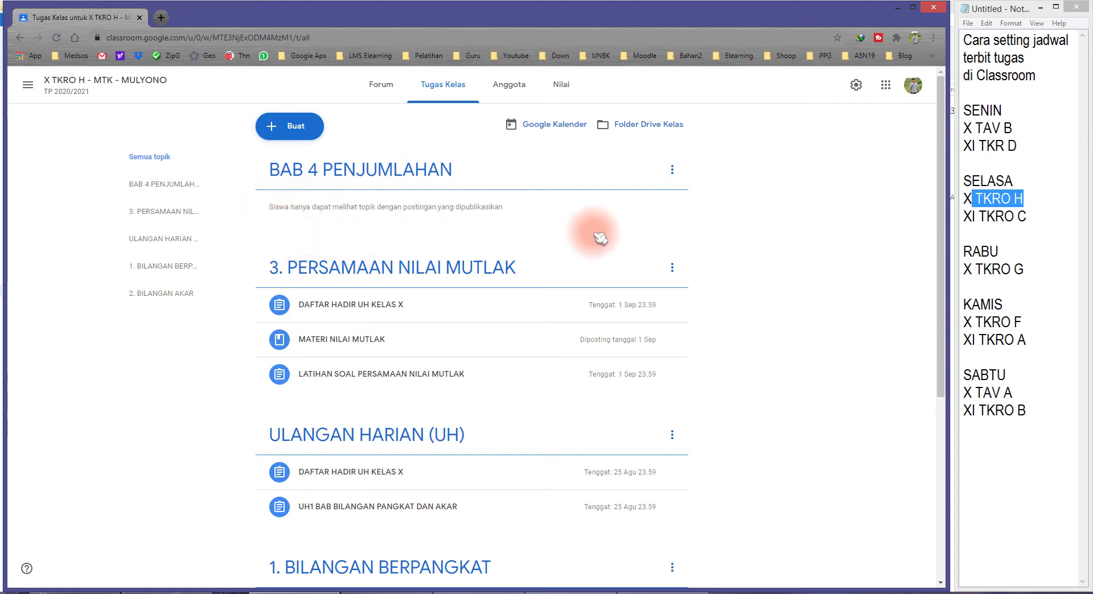
- Start reusing a post from another class and browse the class list for X TAV B
left_click(307, 134)
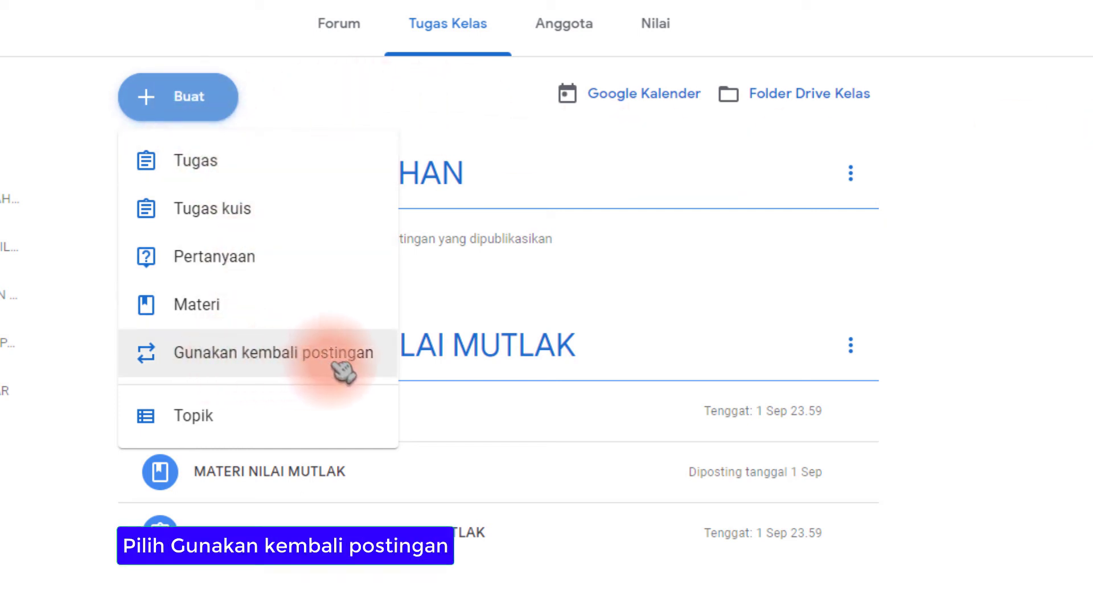
left_click(226, 108)
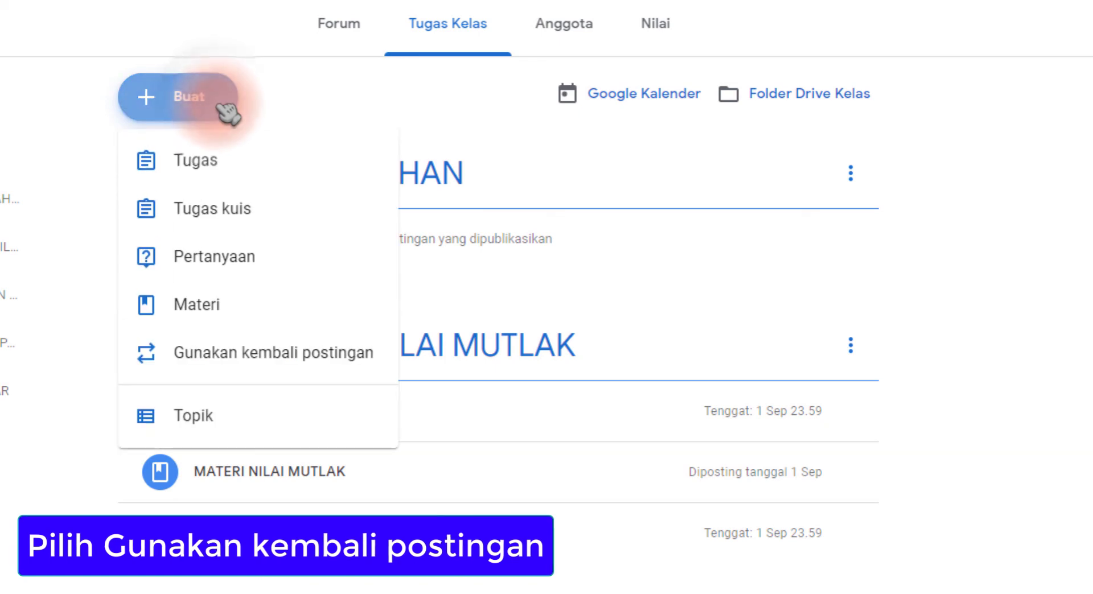
left_click(280, 360)
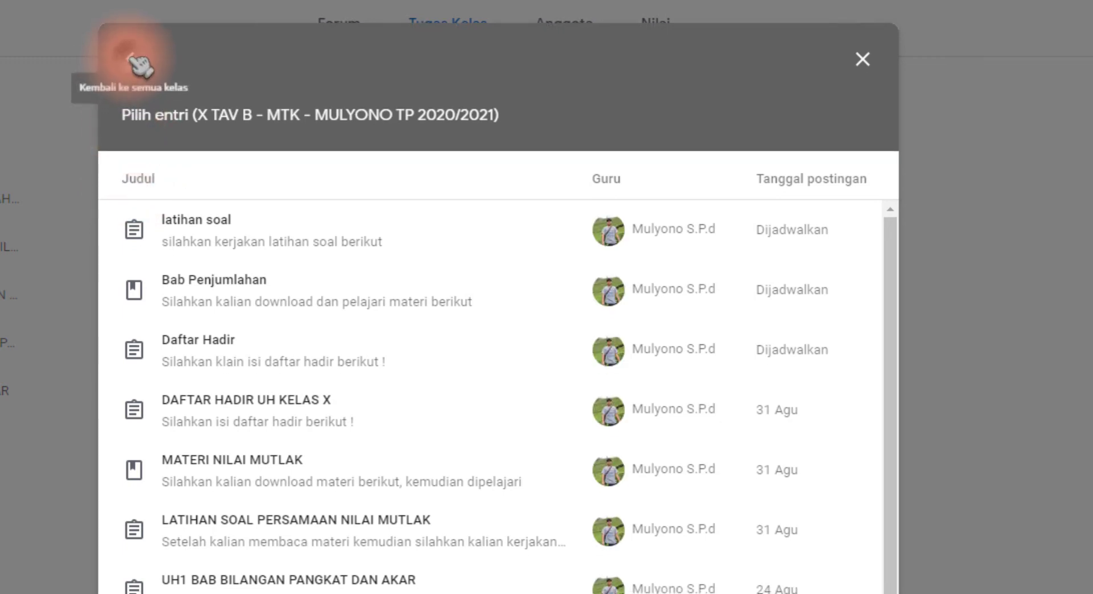
left_click(130, 56)
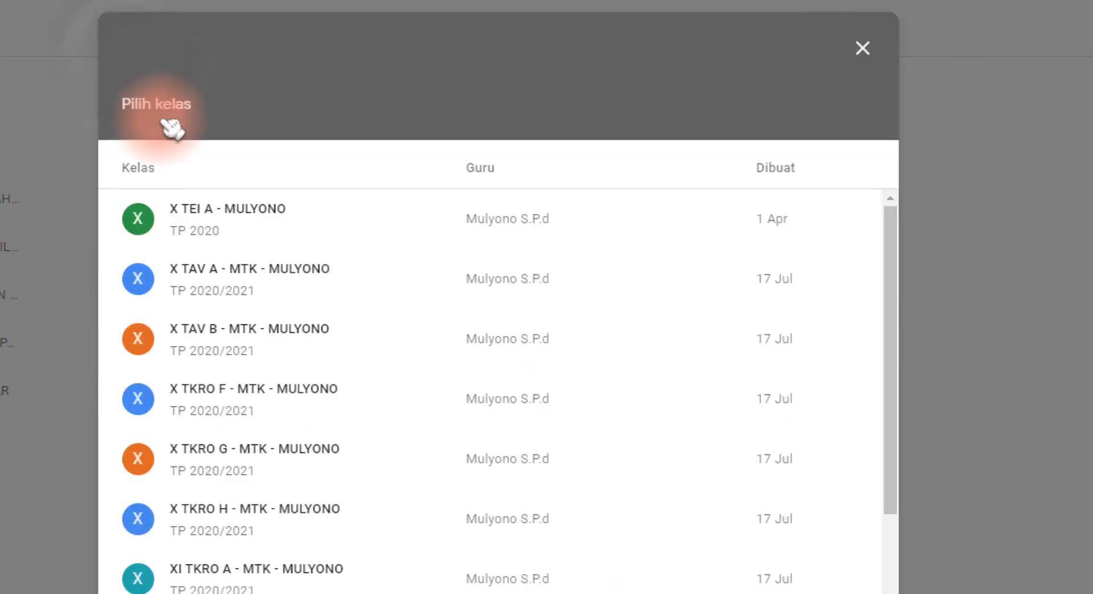
left_click(235, 348)
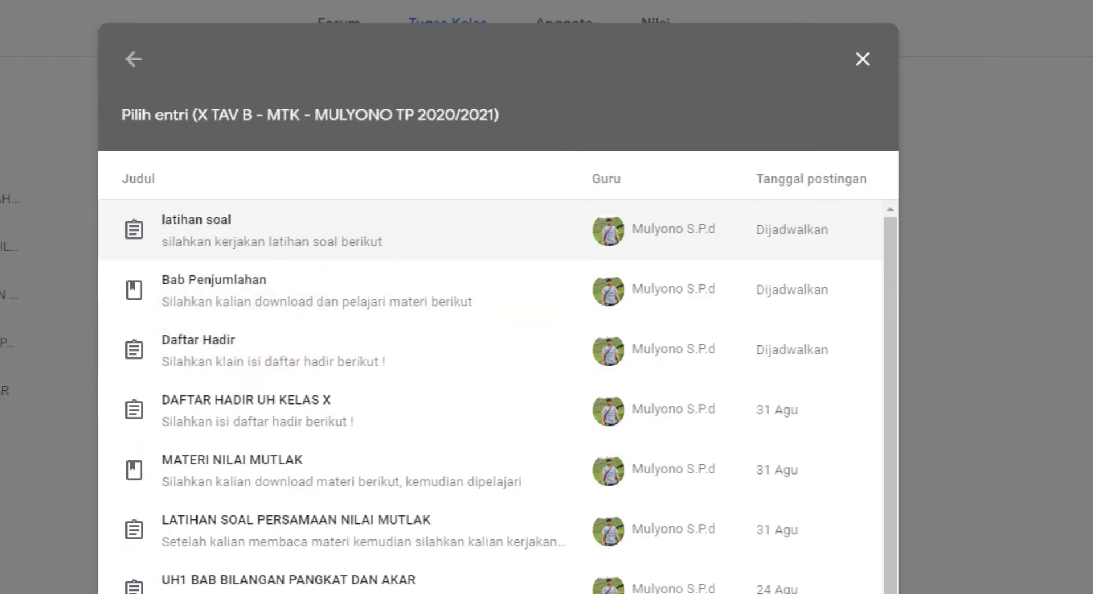
left_click(133, 57)
scroll(239, 427, "down", 7)
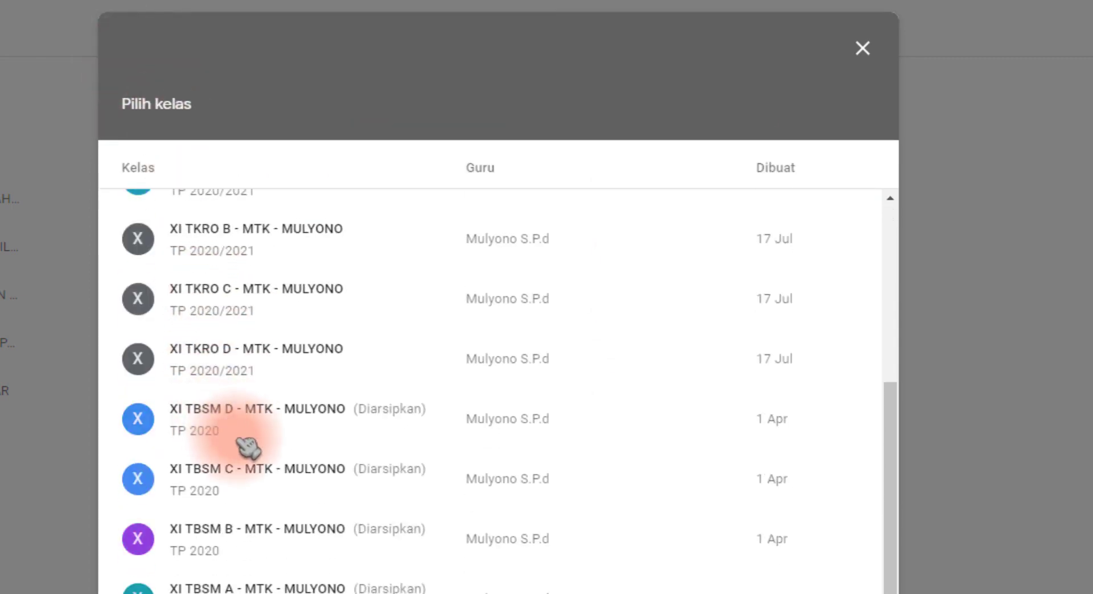
scroll(285, 489, "down", 4)
scroll(305, 504, "up", 11)
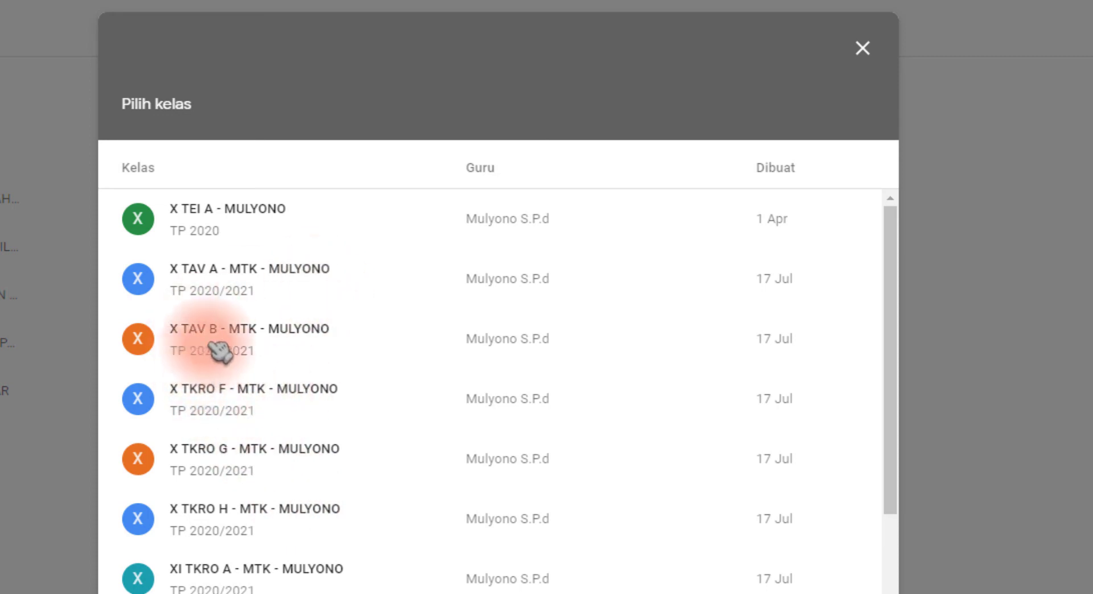
- Open X TAV B's posts and select Daftar Hadir as the entry to reuse
left_click(244, 348)
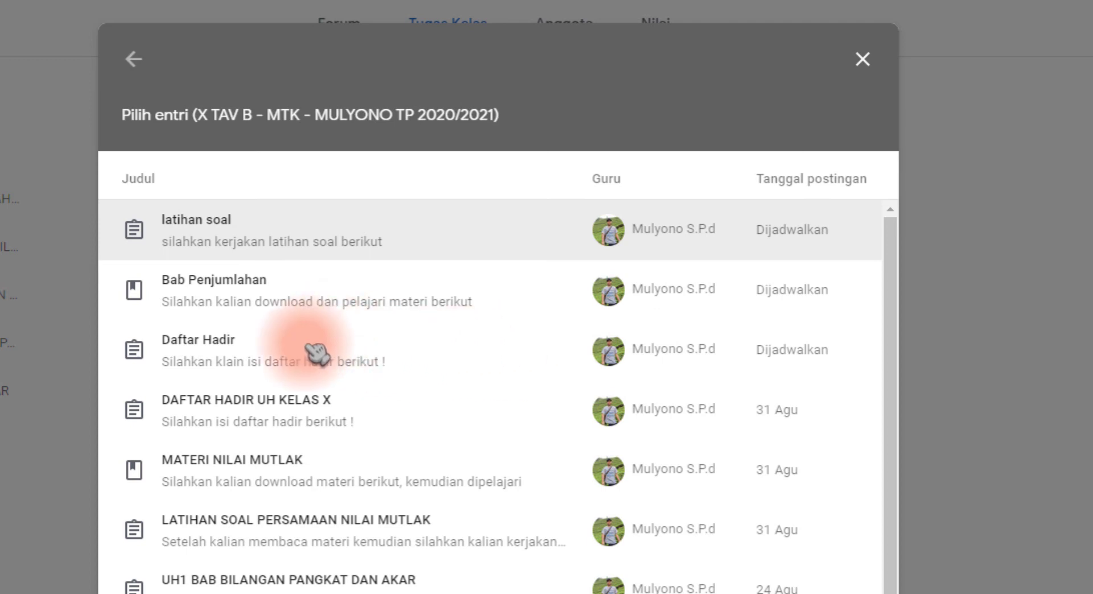
left_click(276, 301)
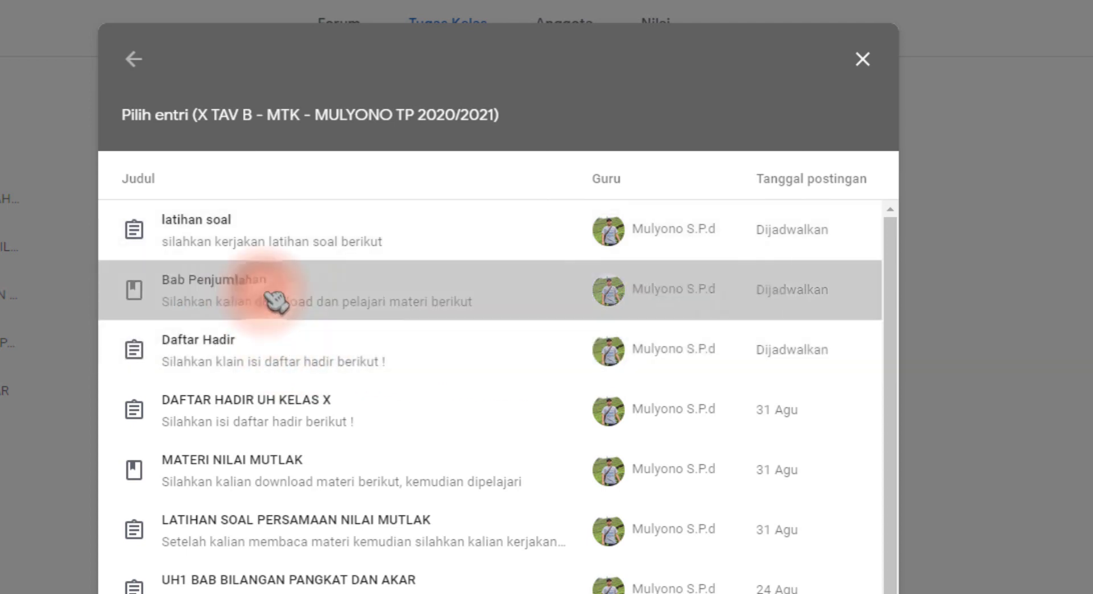
left_click(250, 243)
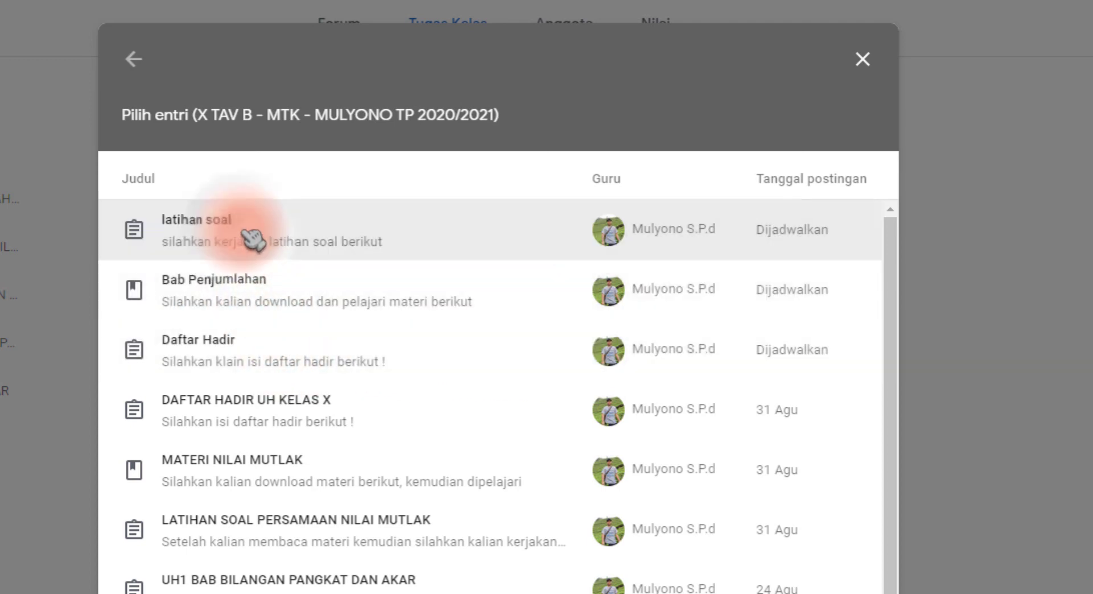
left_click(282, 358)
left_click(283, 288)
left_click(268, 239)
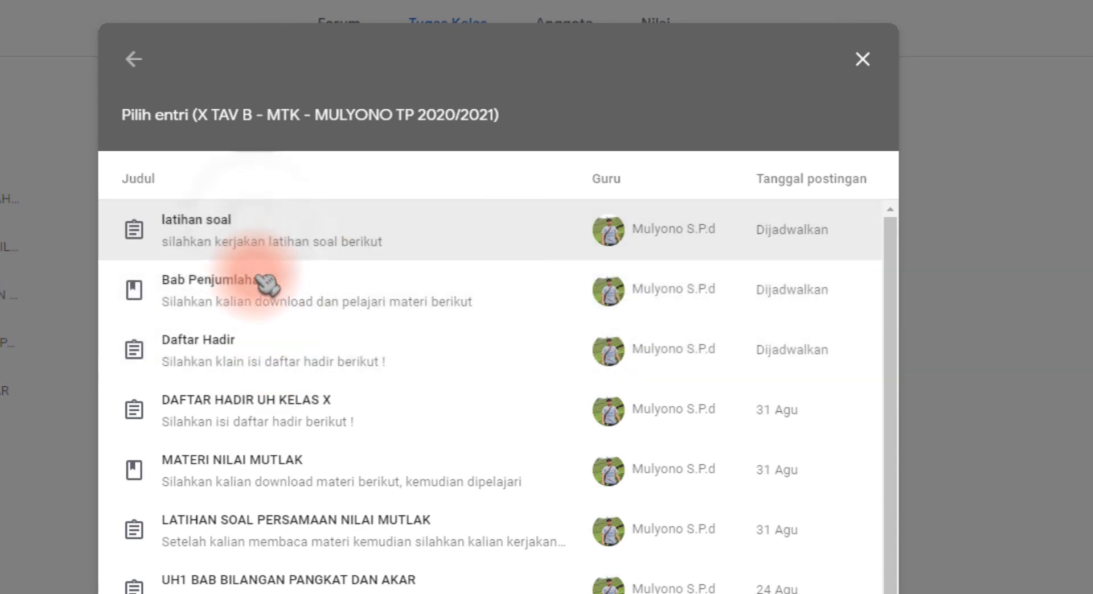
left_click(267, 283)
left_click(258, 356)
left_click(254, 310)
left_click(247, 244)
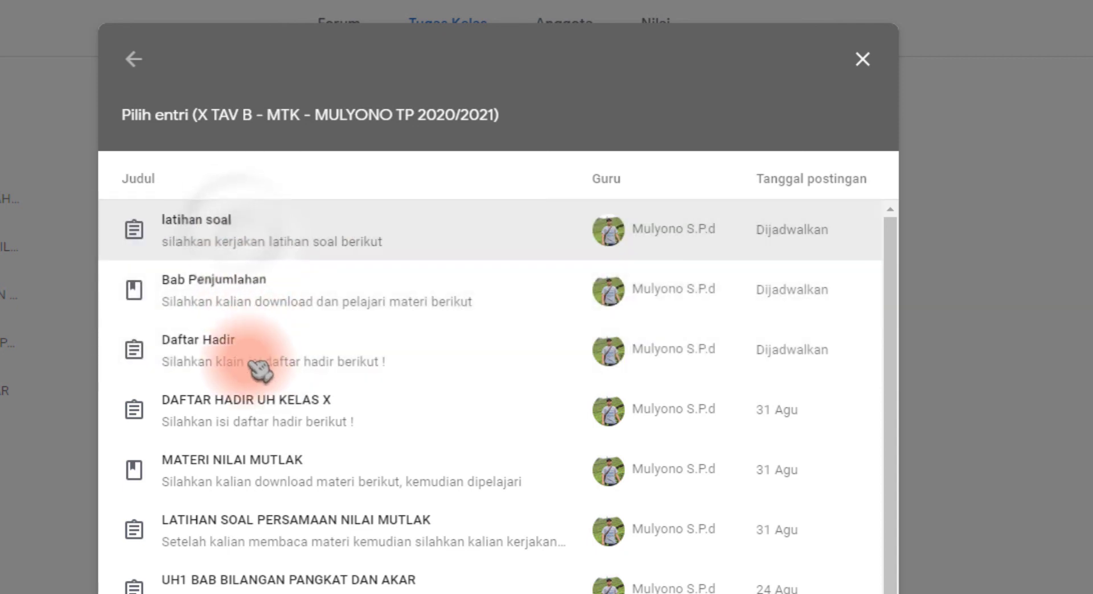
left_click(253, 364)
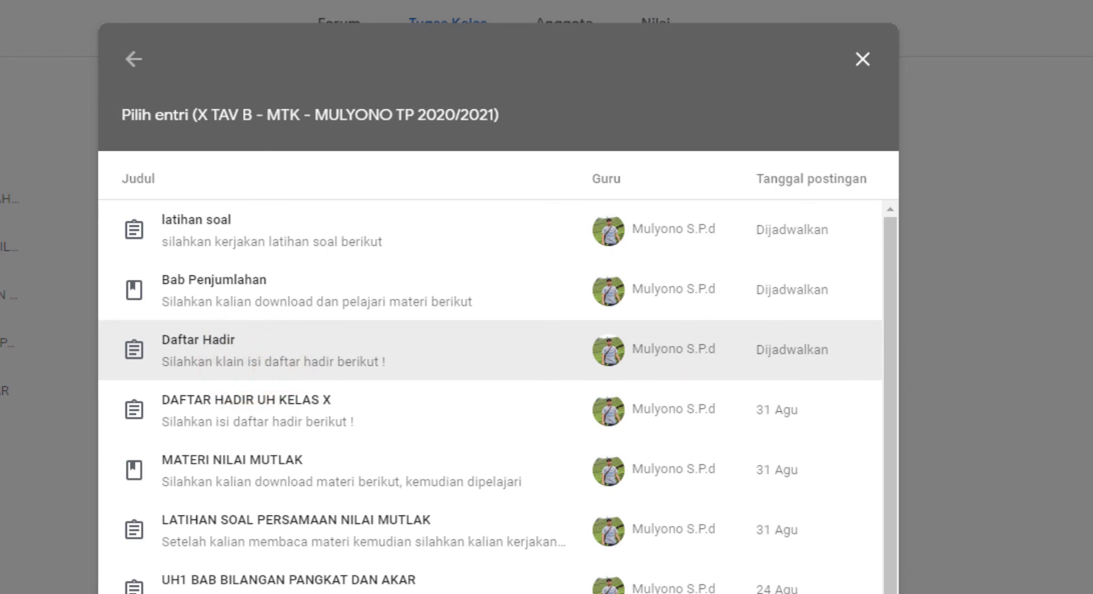
left_click(295, 363)
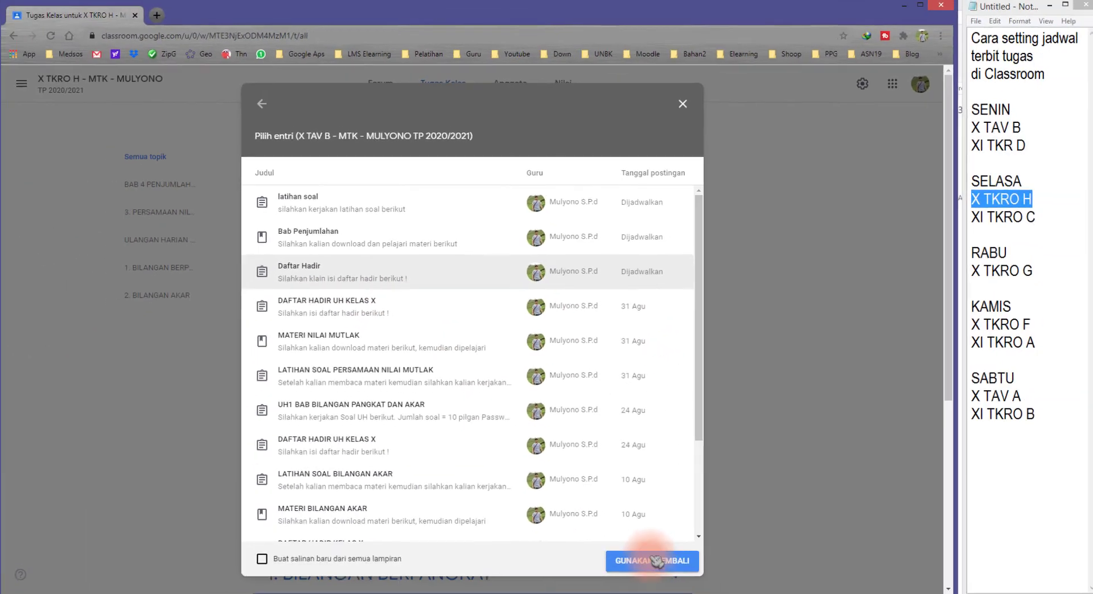
- Reuse the Daftar Hadir post in X TKRO H and review its instructions and class list
left_click(658, 559)
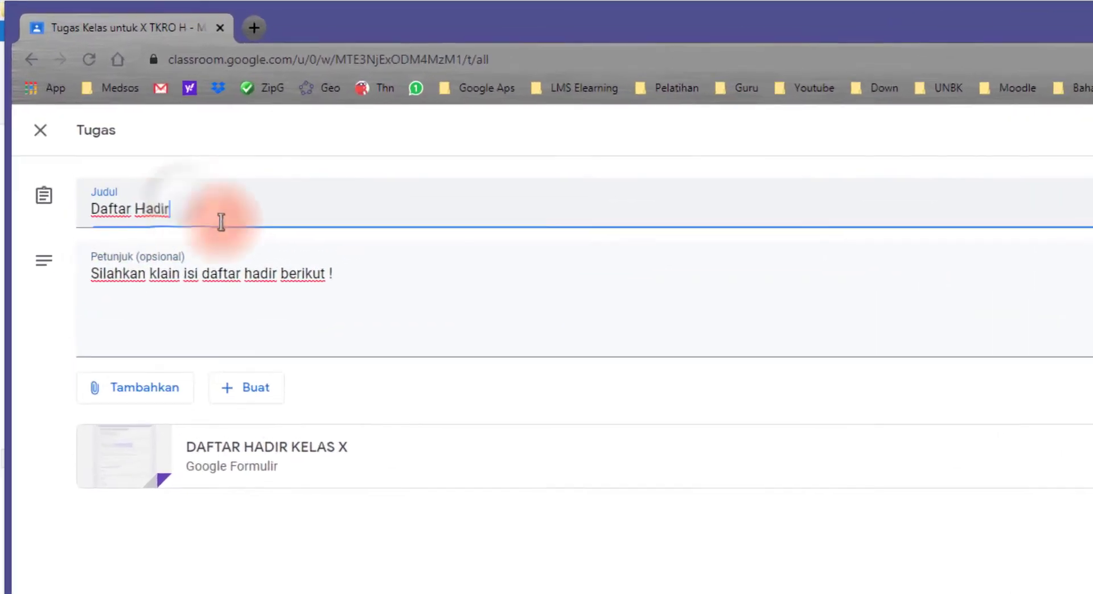
left_click(237, 178)
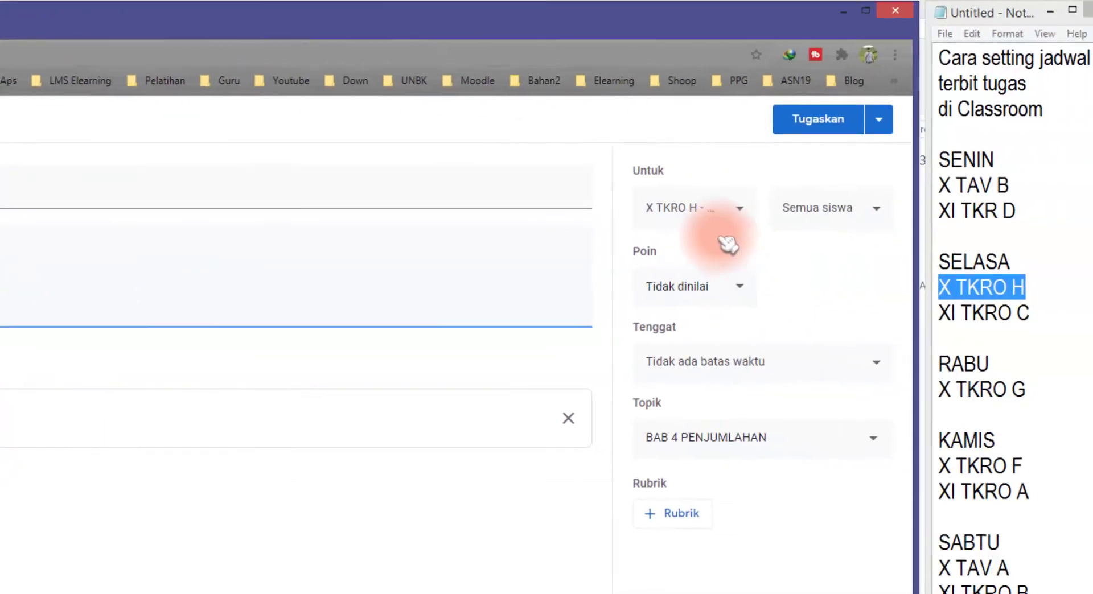
left_click(692, 212)
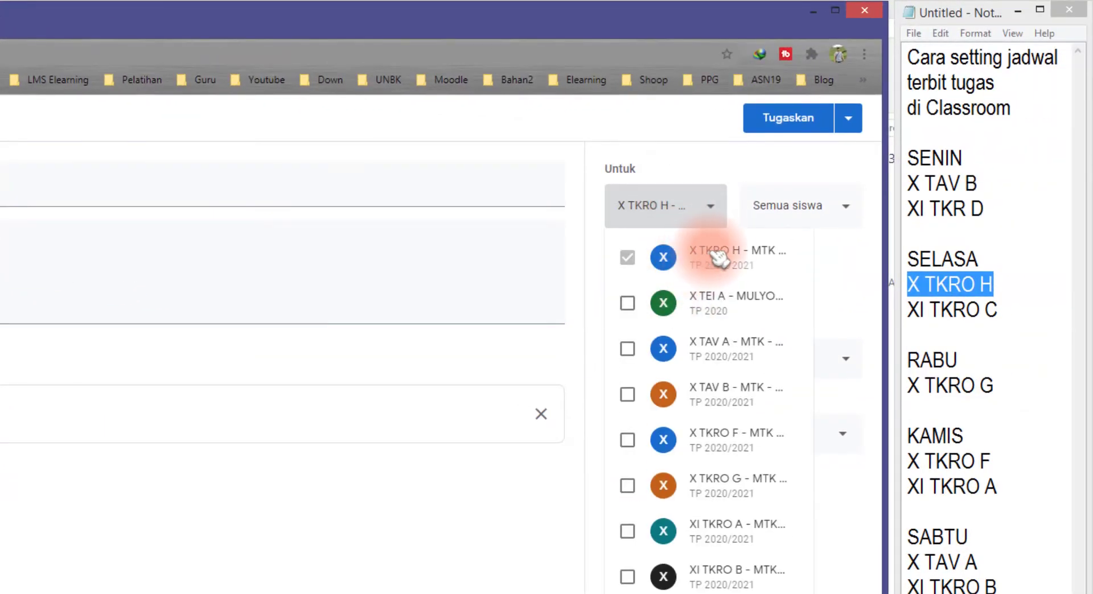
left_click(822, 260)
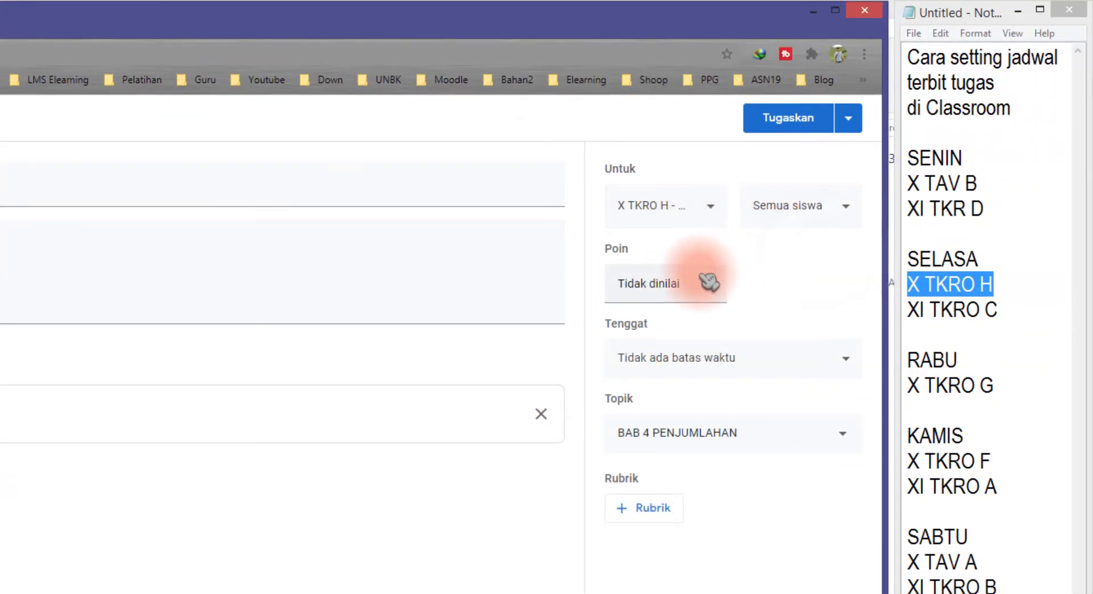
- Set the Tenggat due date to Tuesday 8 Sep 2020 at 23.59
left_click(791, 369)
left_click(800, 310)
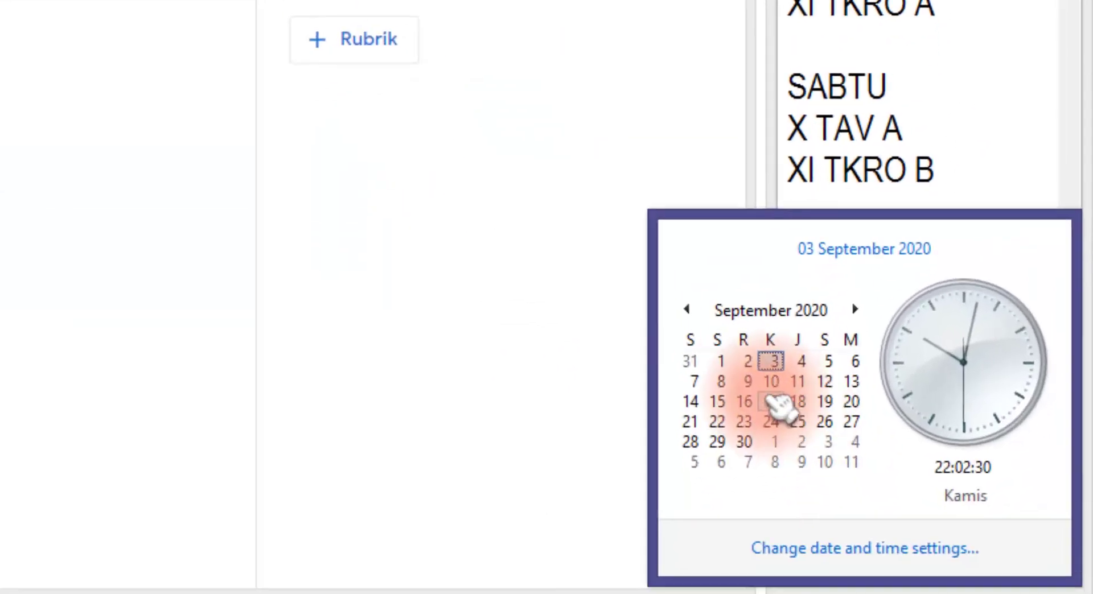
left_click(716, 370)
left_click(549, 288)
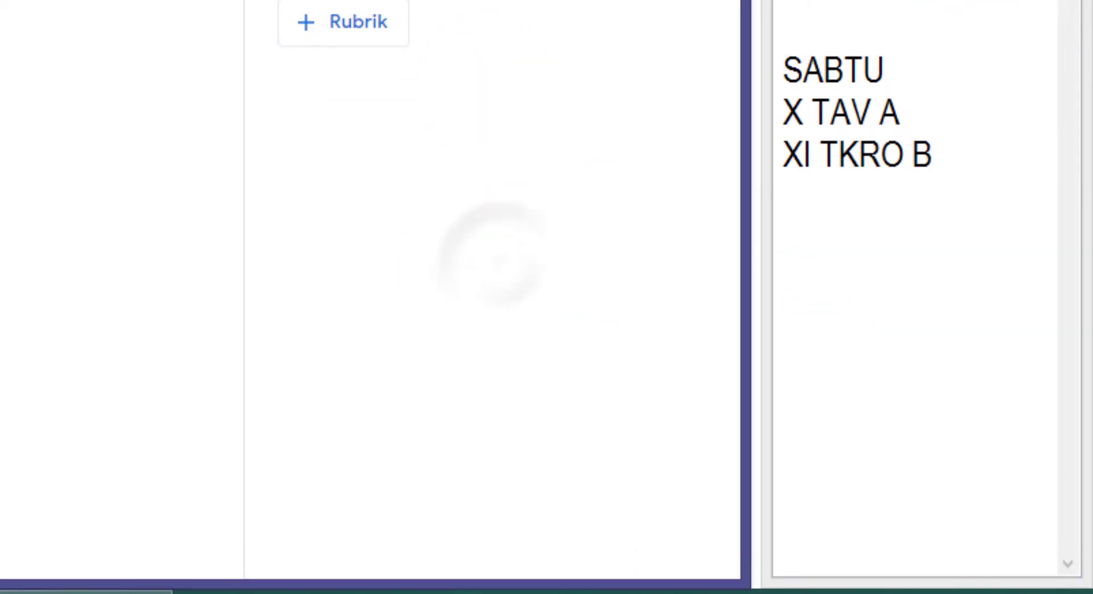
left_click(687, 369)
left_click(714, 520)
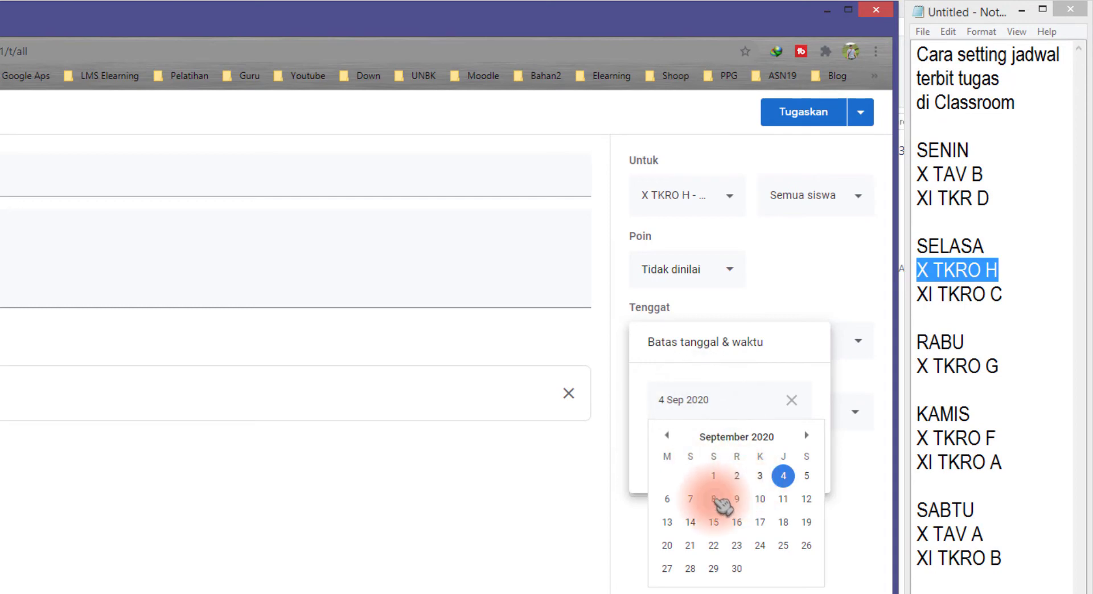
left_click(718, 456)
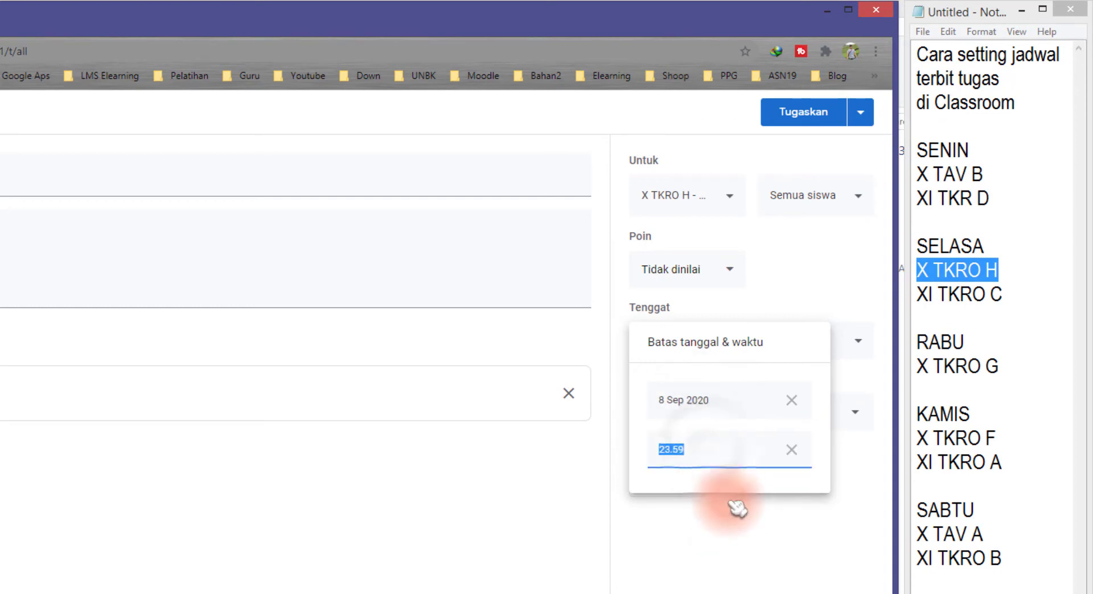
left_click(785, 567)
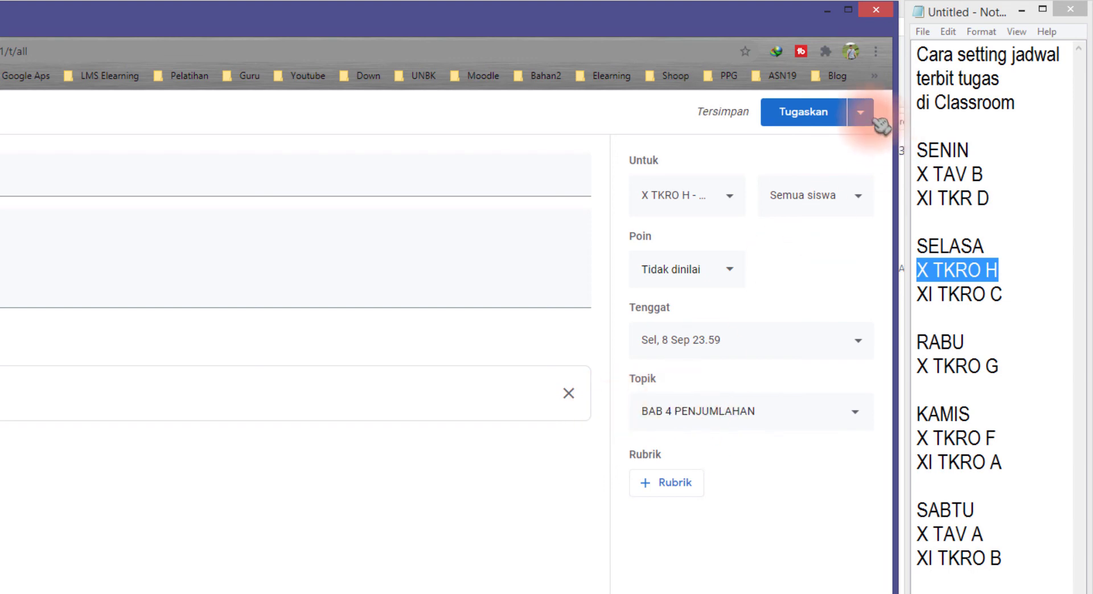
key("Escape")
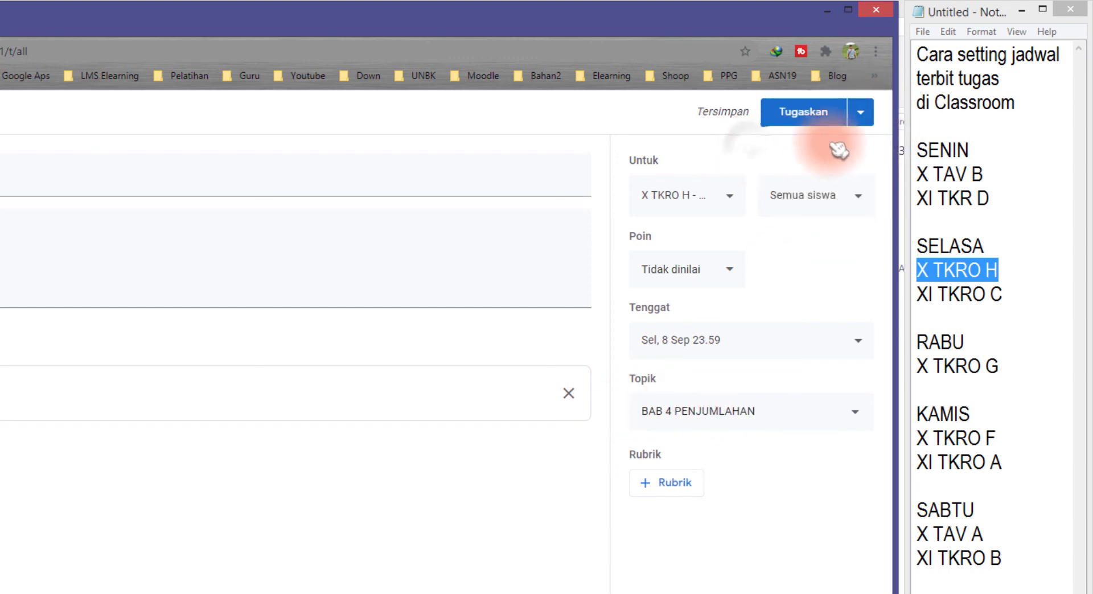
- Schedule Daftar Hadir through Tugaskan > Jadwalkan for 8 Sep 2020 at 08.00
left_click(860, 114)
left_click(813, 140)
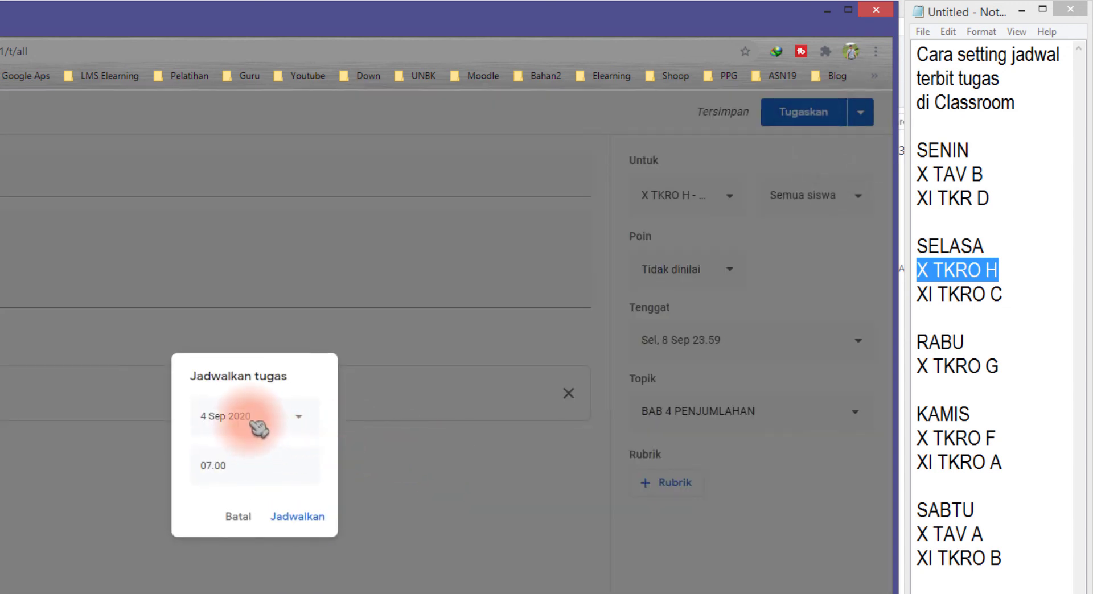
left_click(251, 421)
left_click(254, 516)
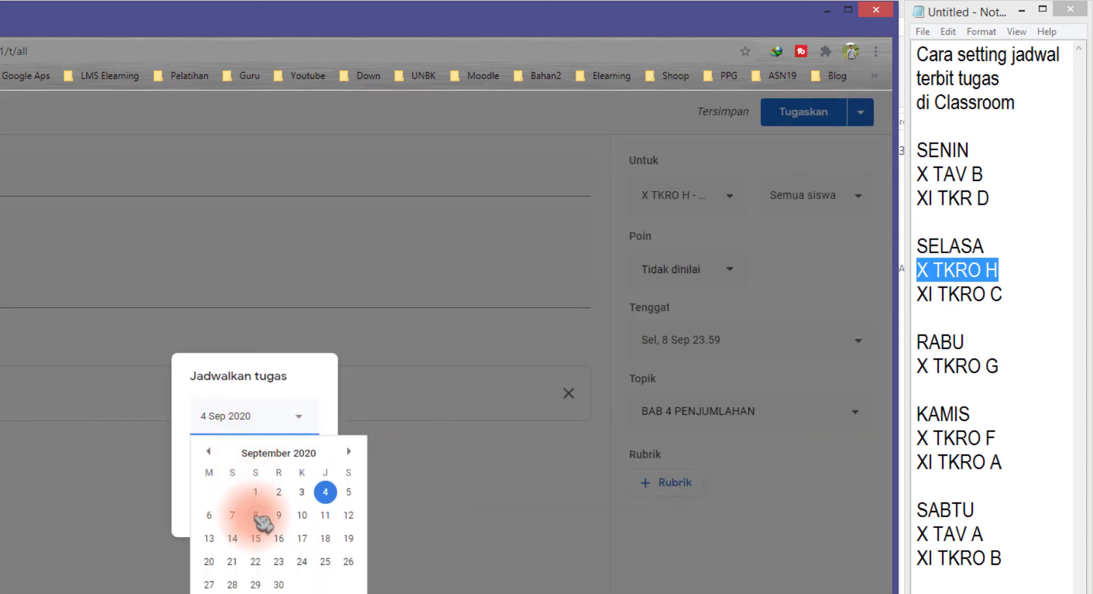
left_click(255, 515)
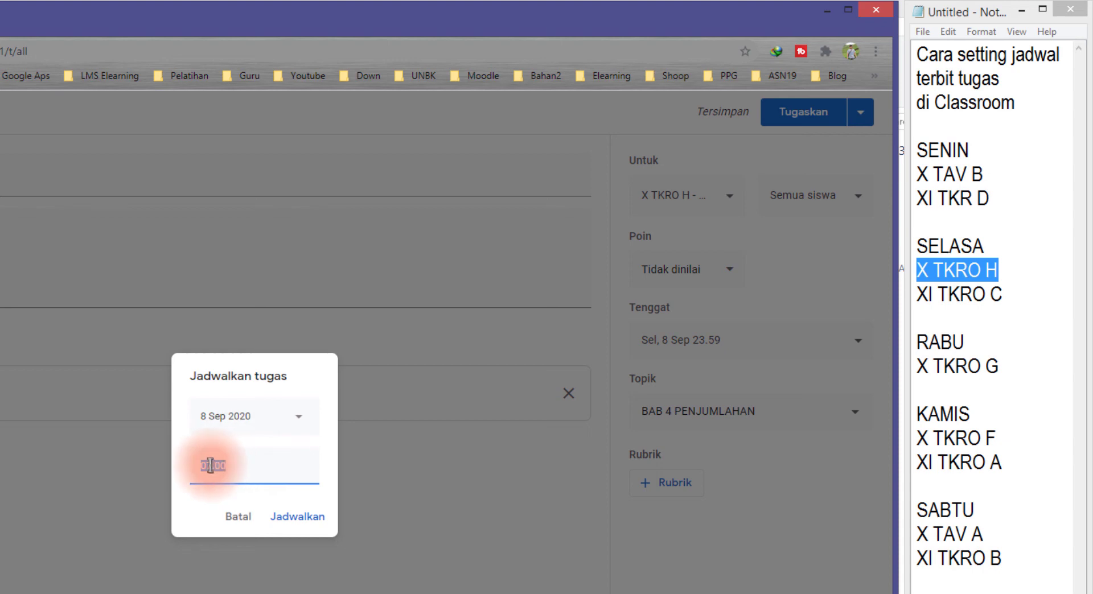
left_click(210, 465)
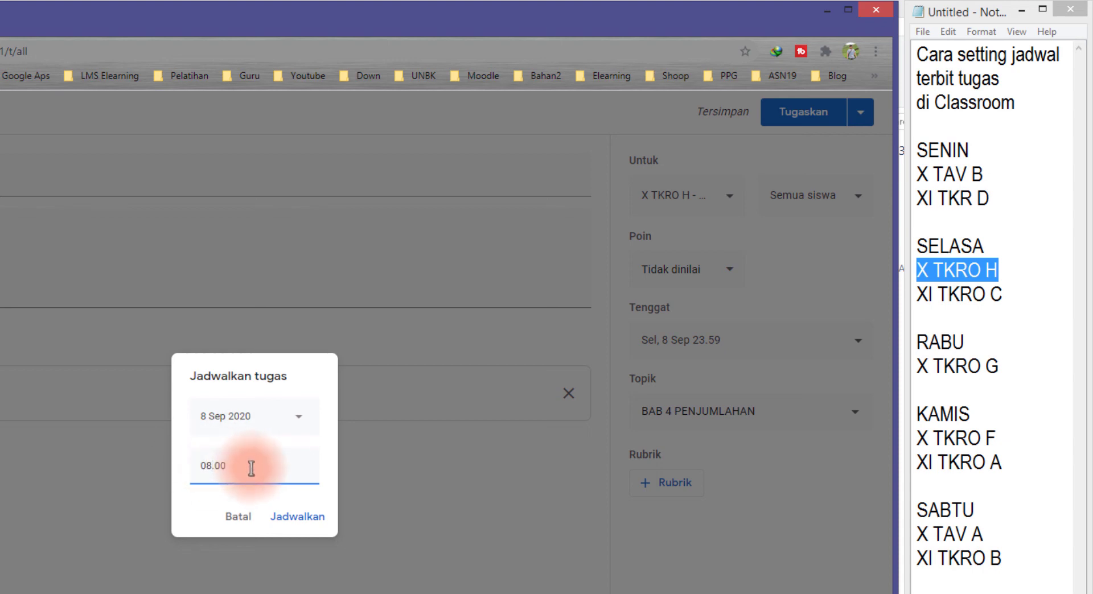
left_click(293, 518)
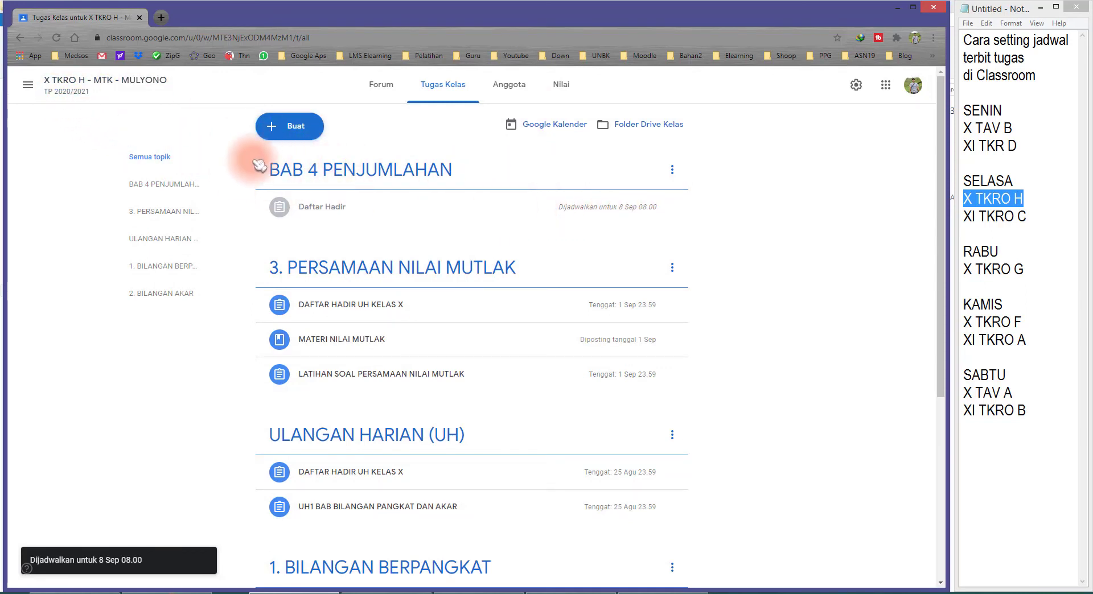
- Reuse the Bab Penjumlahan material from X TAV B in X TKRO H
left_click(293, 132)
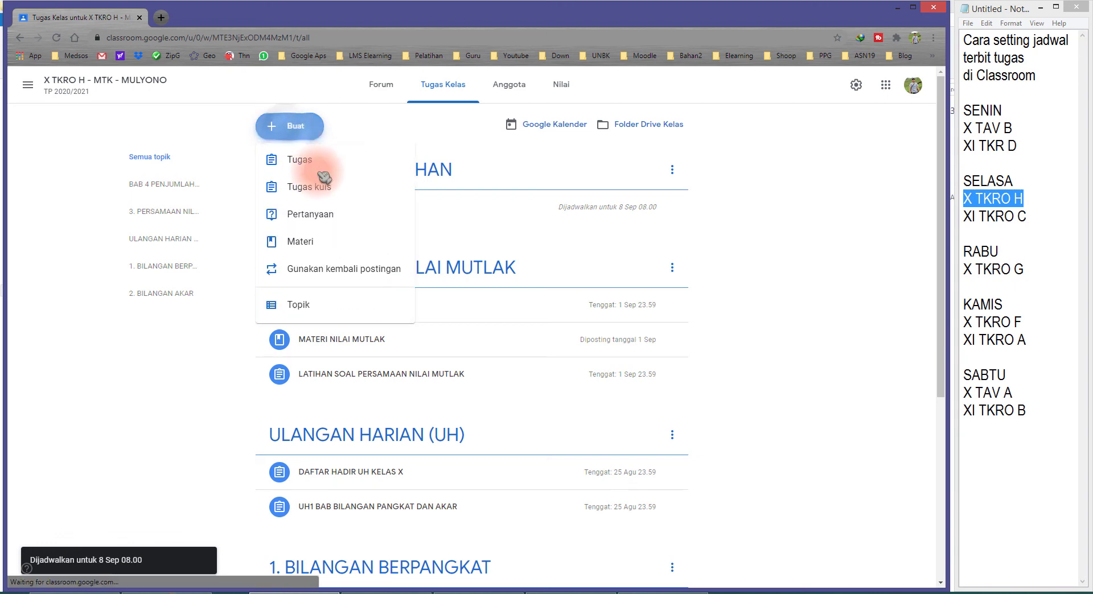
left_click(317, 275)
left_click(319, 236)
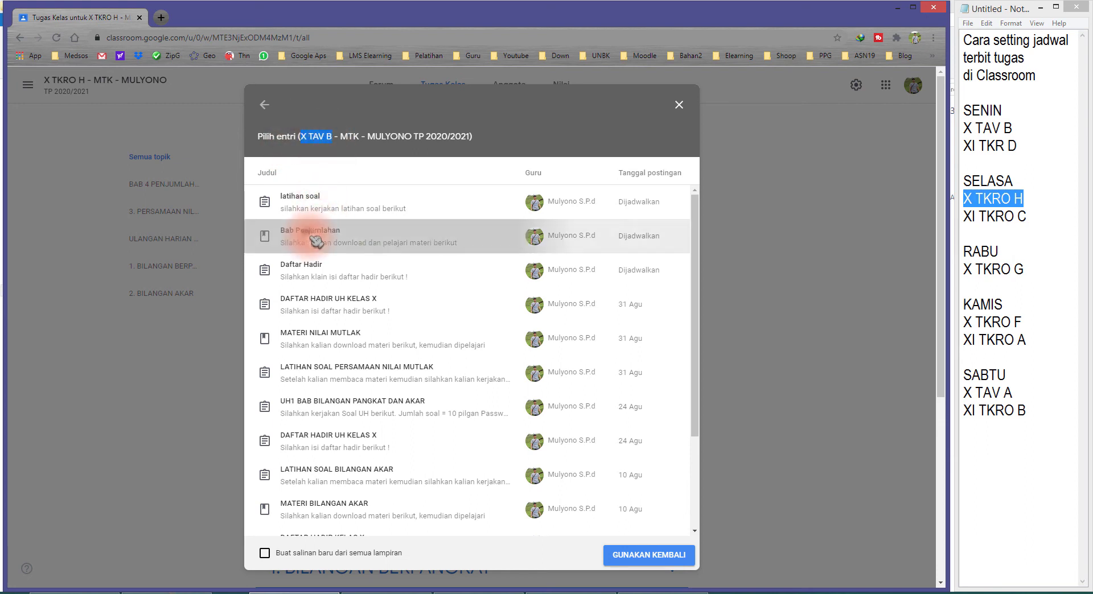
left_click(667, 548)
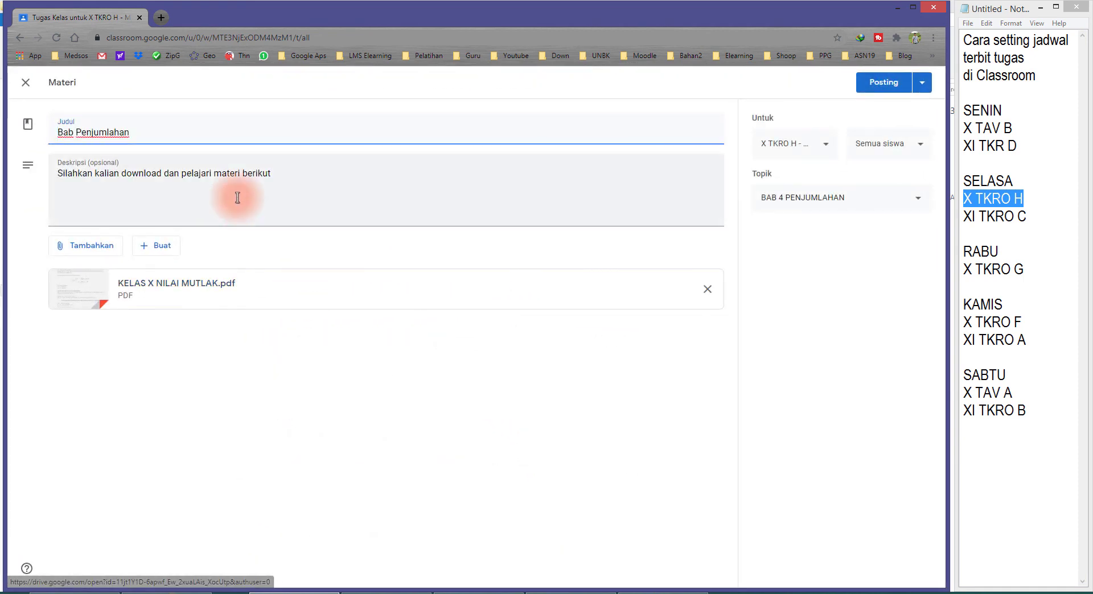
left_click(97, 132)
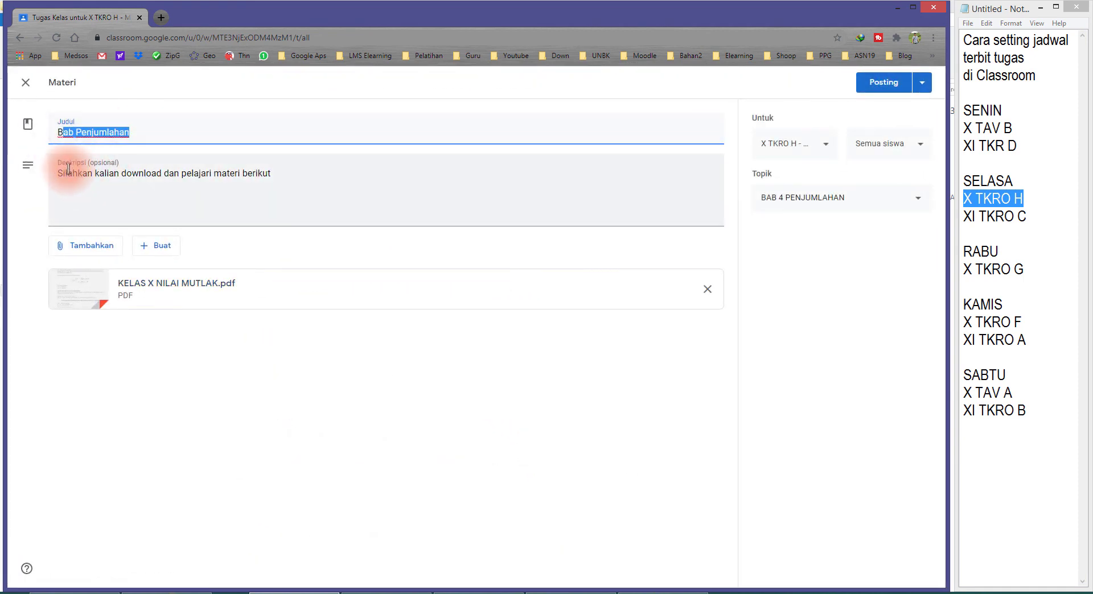
left_click_drag(67, 173, 213, 173)
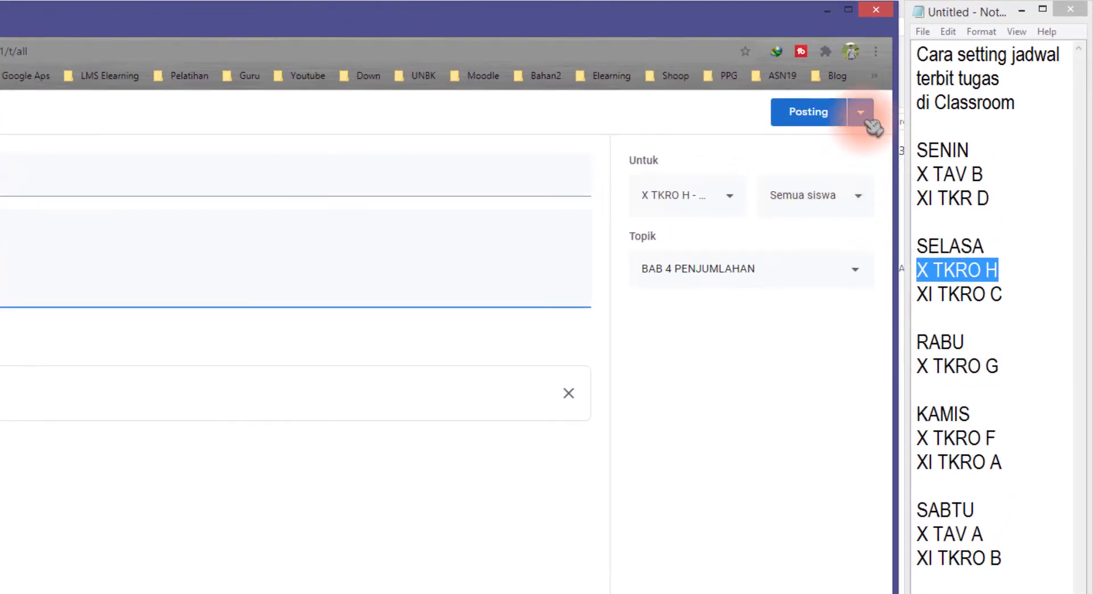
- Schedule Bab Penjumlahan via Posting > Jadwalkan for 8 Sep 2020 at 08.00
left_click(860, 112)
left_click(709, 141)
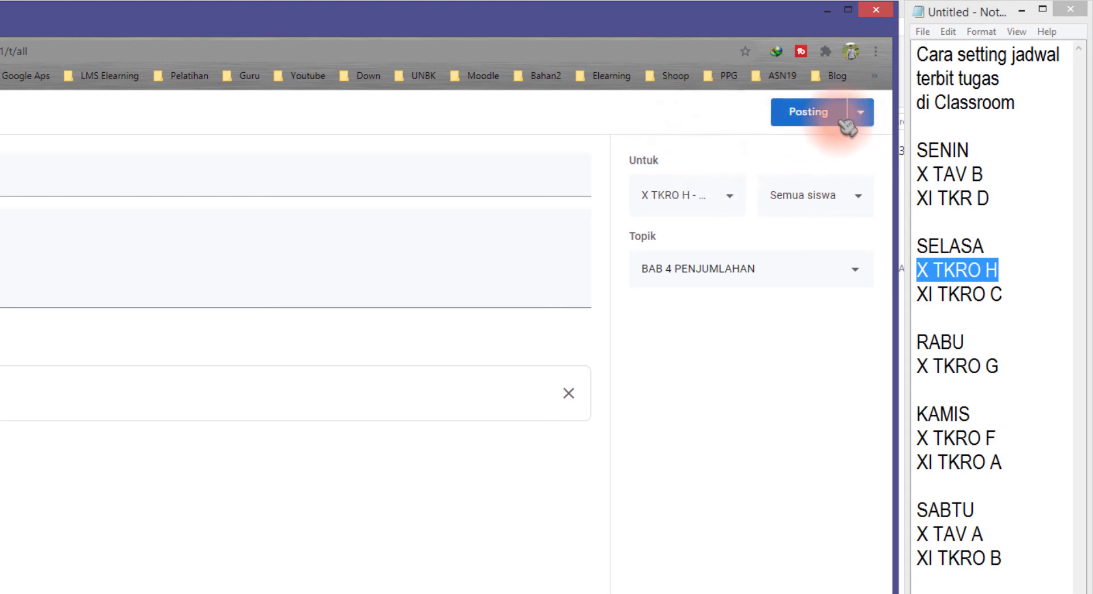
left_click(860, 112)
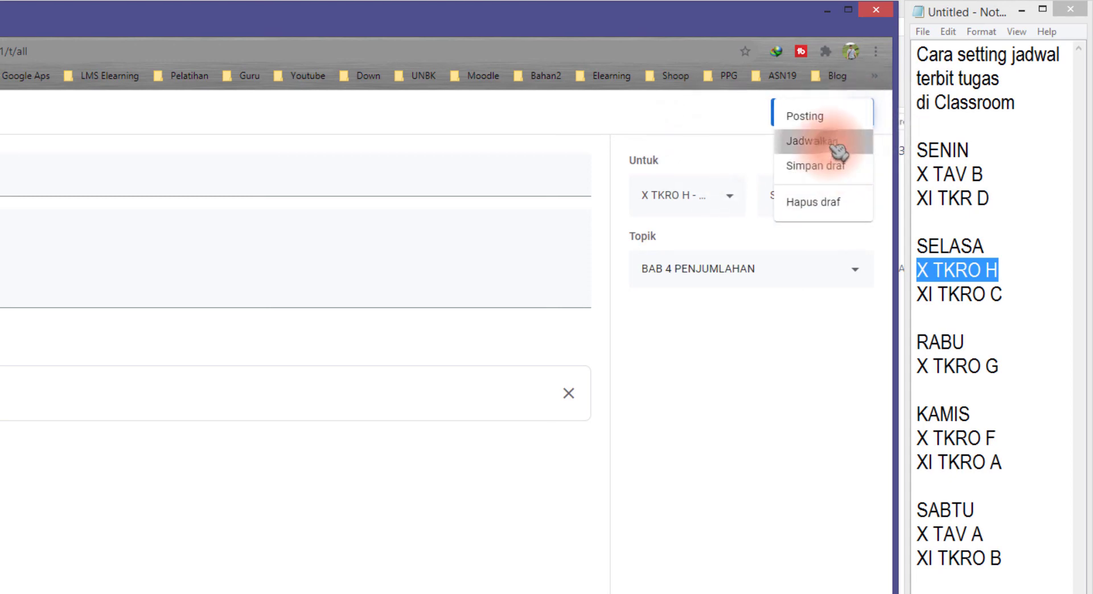
left_click(812, 141)
left_click(256, 431)
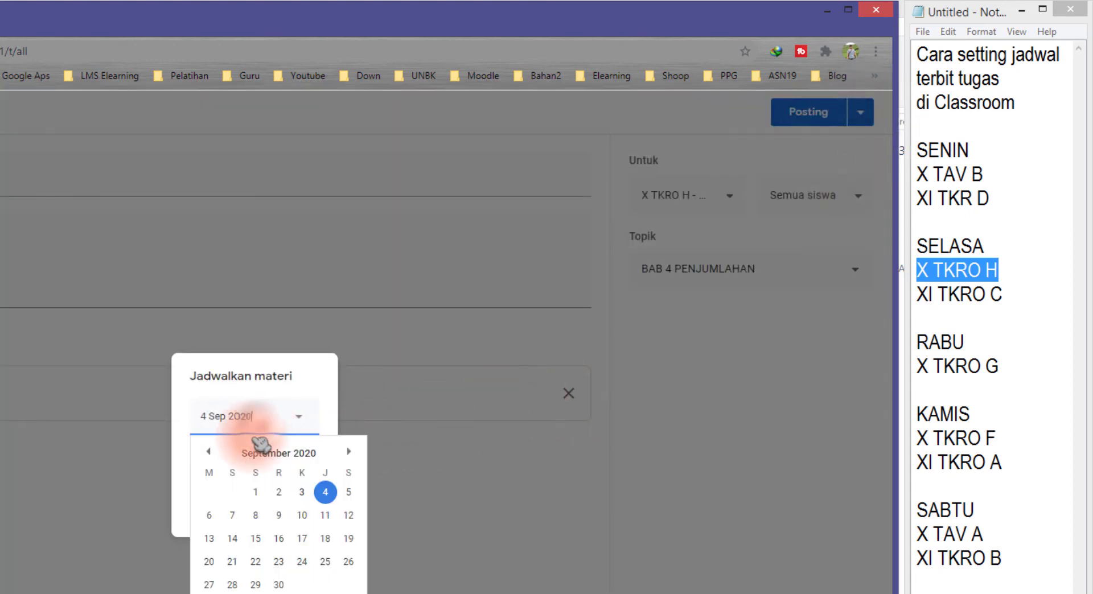
left_click(255, 515)
left_click(287, 527)
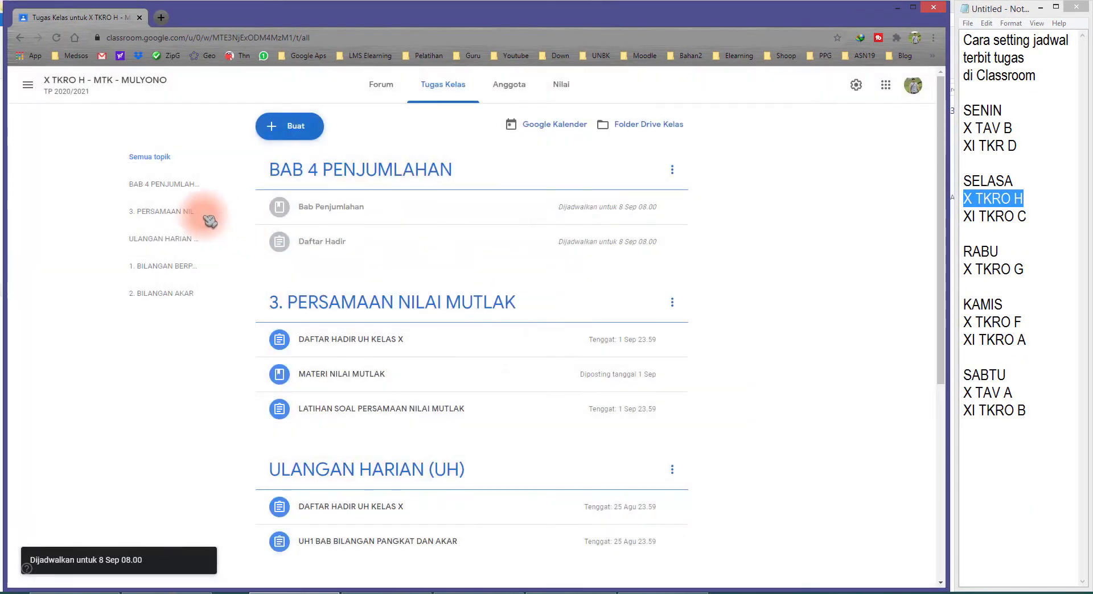
- Reuse X TAV B's latihan soal post in X TKRO H and open its Petunjuk field
left_click(290, 125)
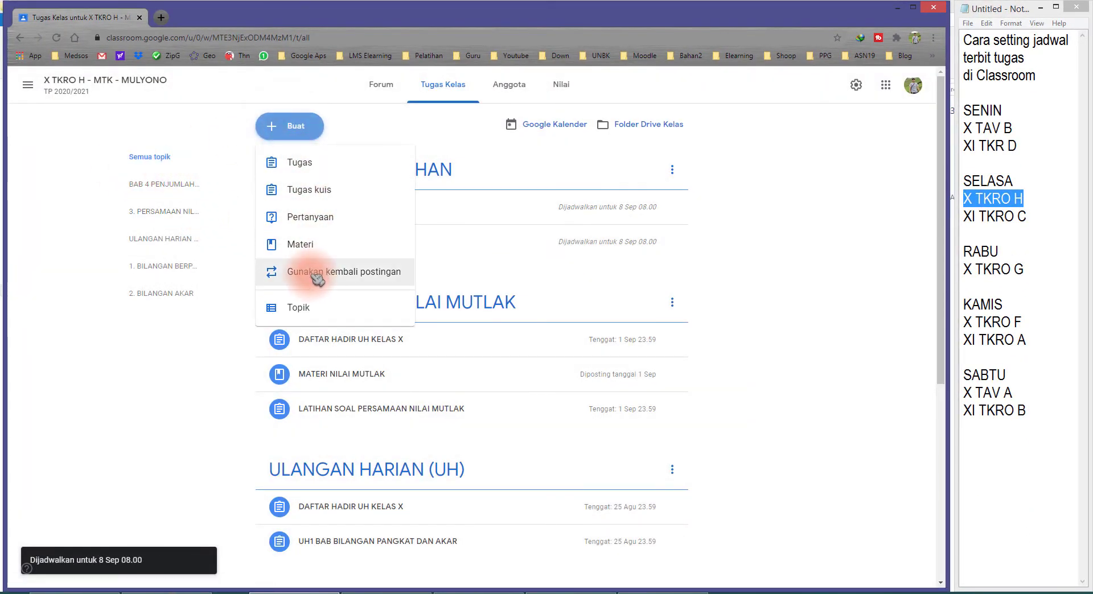
left_click(317, 272)
left_click(330, 208)
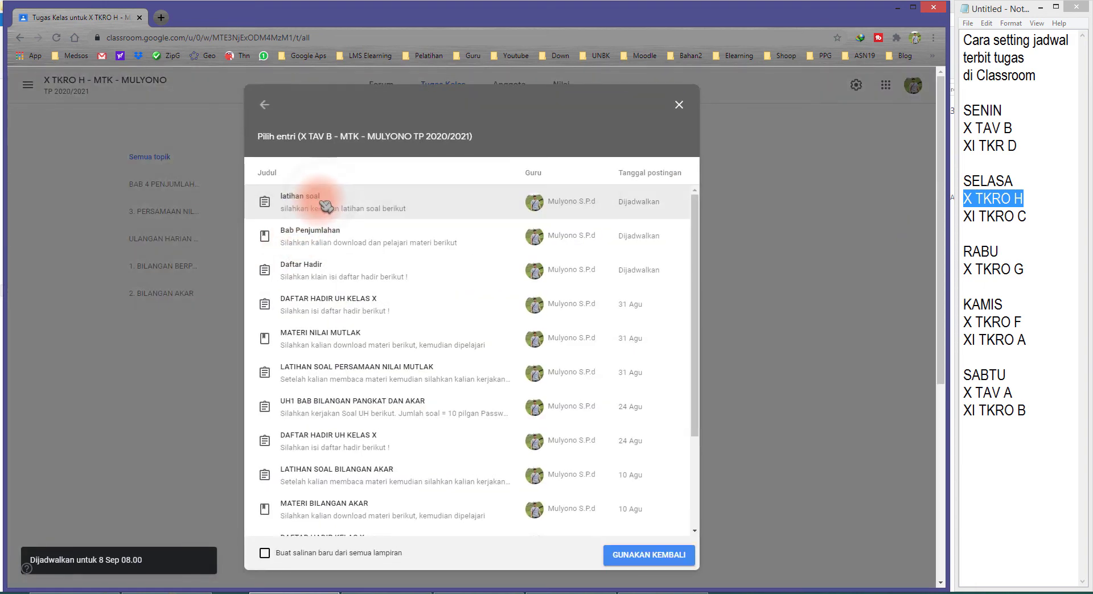
left_click_drag(301, 136, 331, 137)
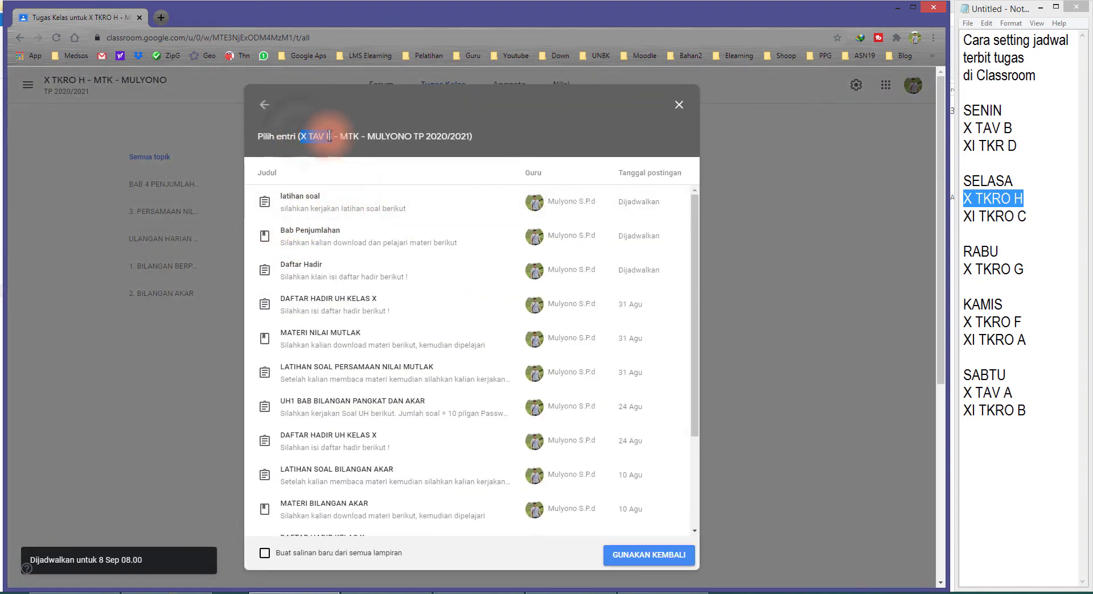
left_click(648, 555)
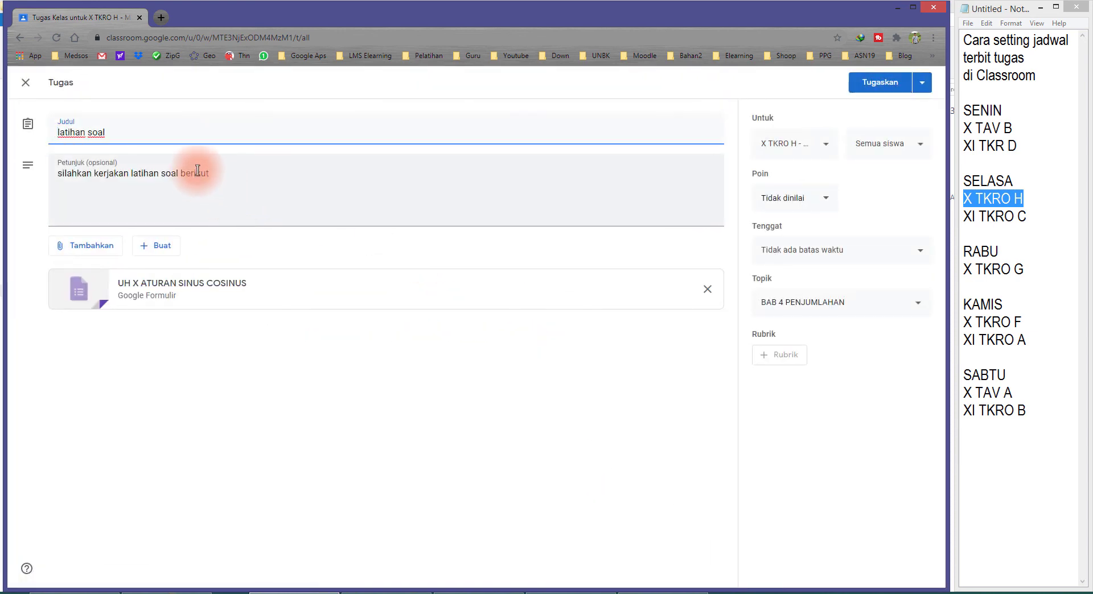
left_click(189, 174)
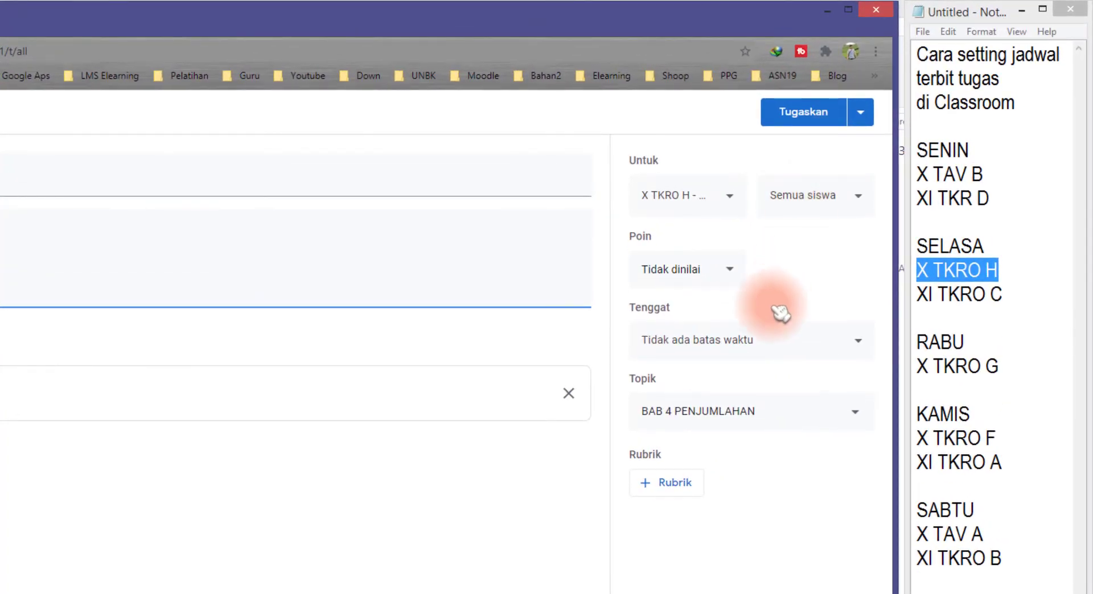
- Set latihan soal's due date to 8 Sep 2020 at 23.59
left_click(723, 343)
left_click(702, 398)
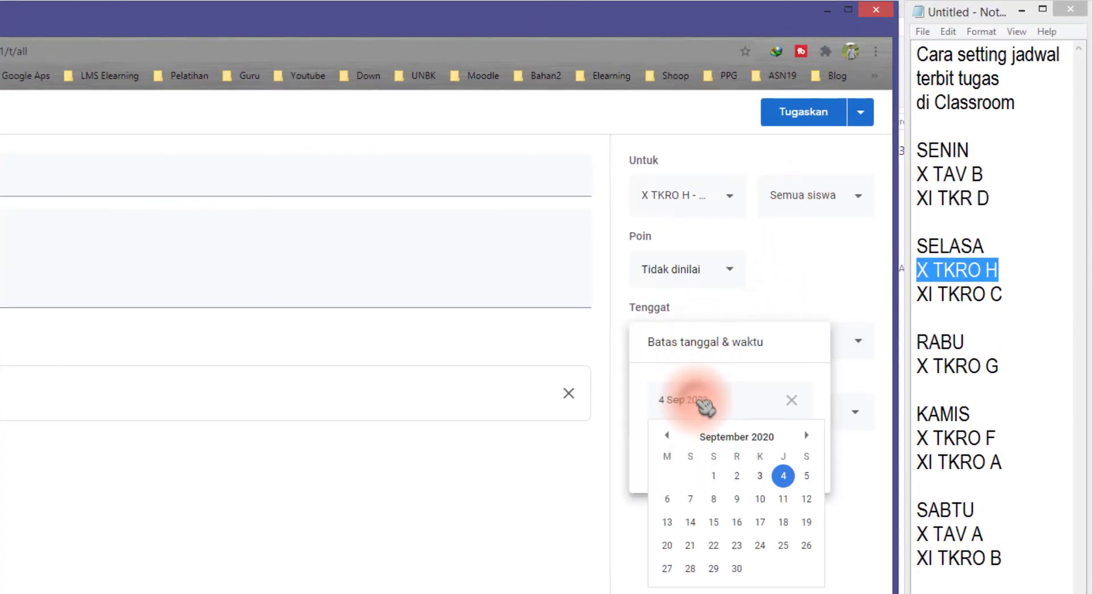
left_click(714, 500)
left_click(698, 452)
type("23.59")
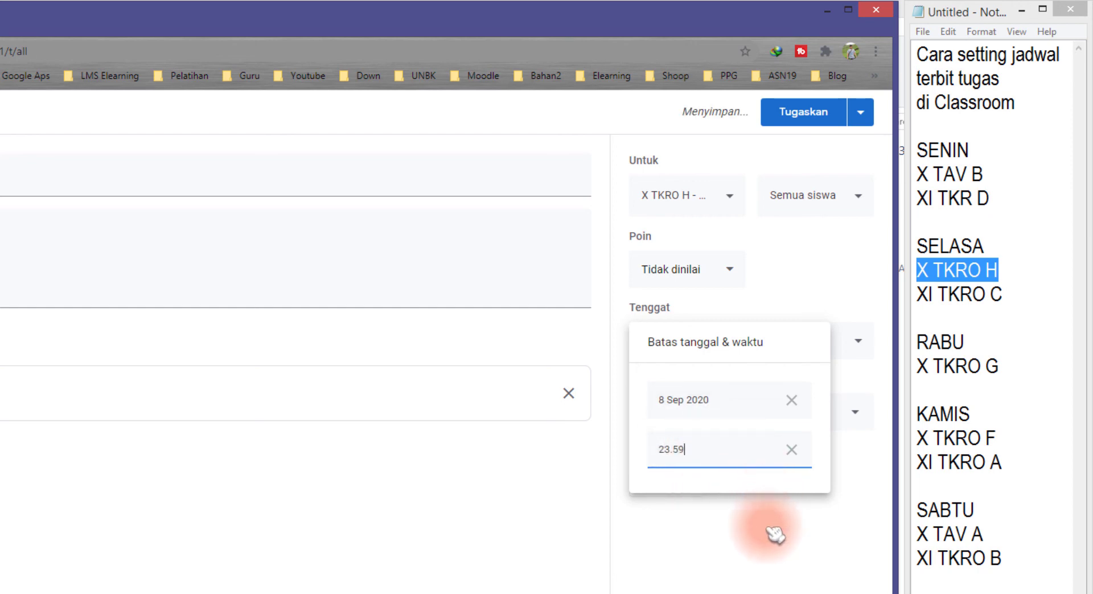
left_click(743, 522)
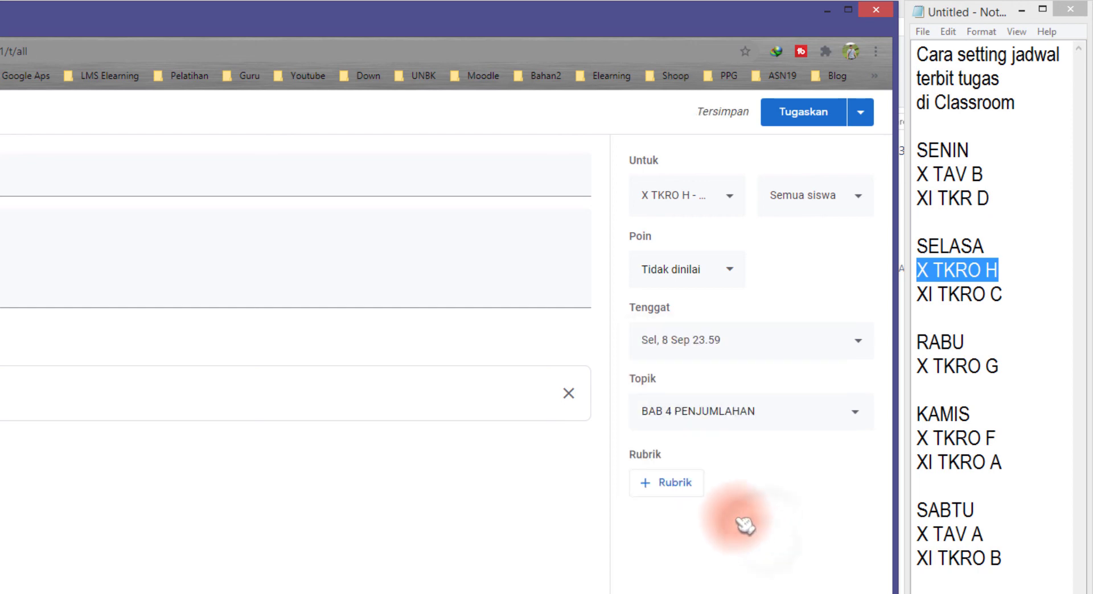
- Schedule latihan soal through Tugaskan > Jadwalkan for 8 Sep 2020 at 08.00
left_click(865, 117)
left_click(763, 214)
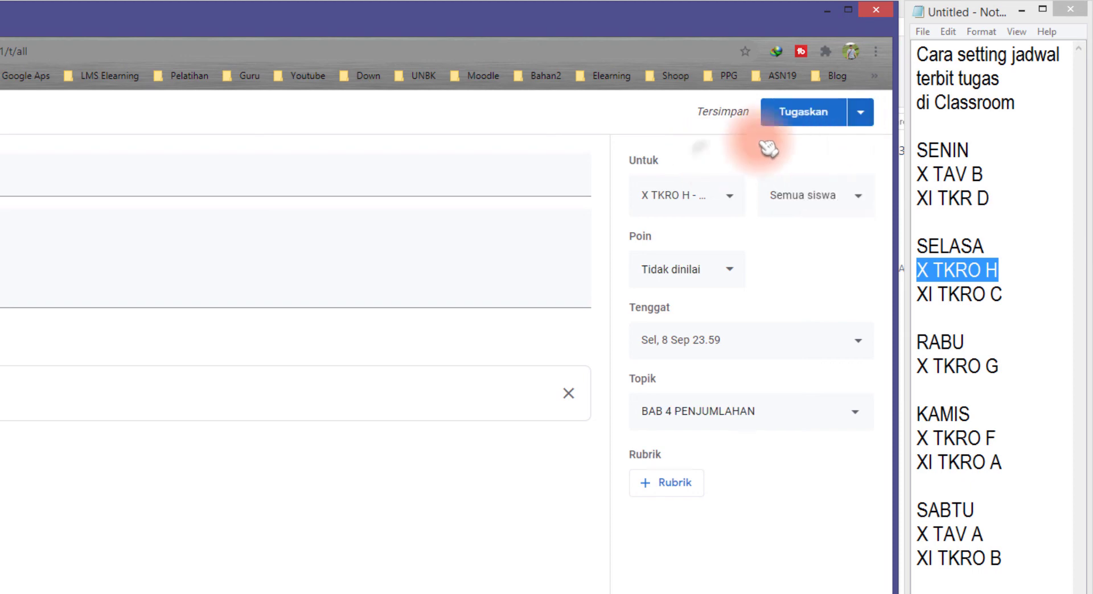
left_click(860, 113)
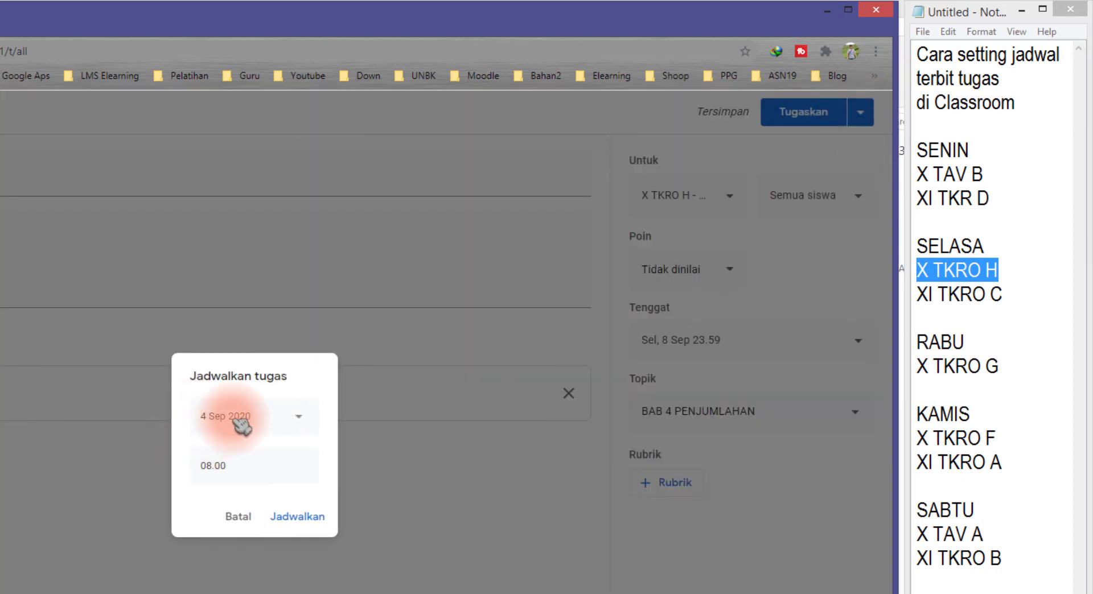
left_click(237, 416)
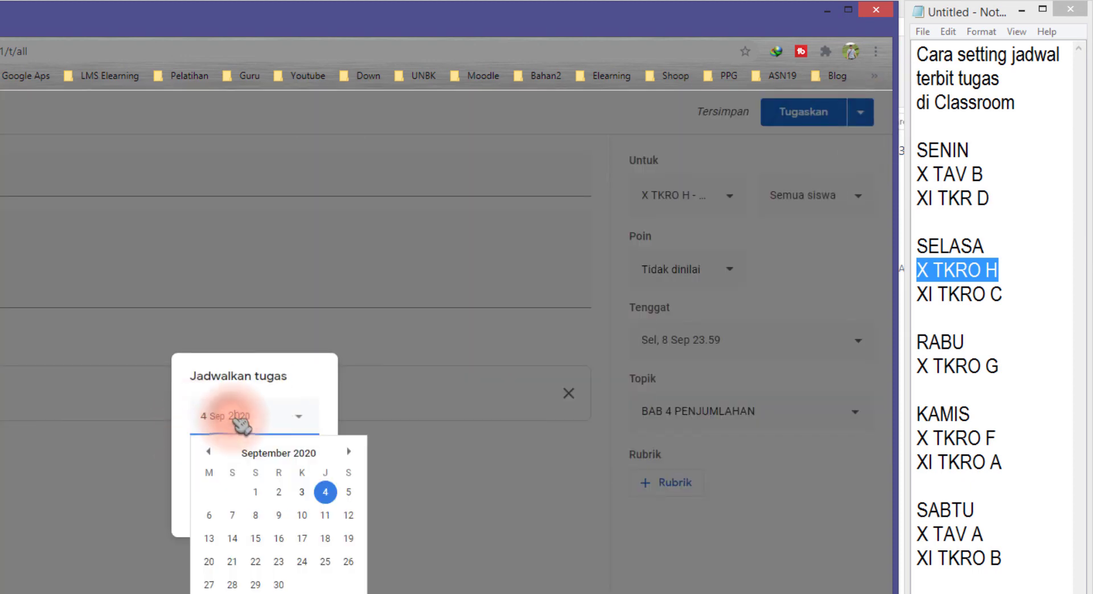
left_click(255, 515)
left_click(248, 476)
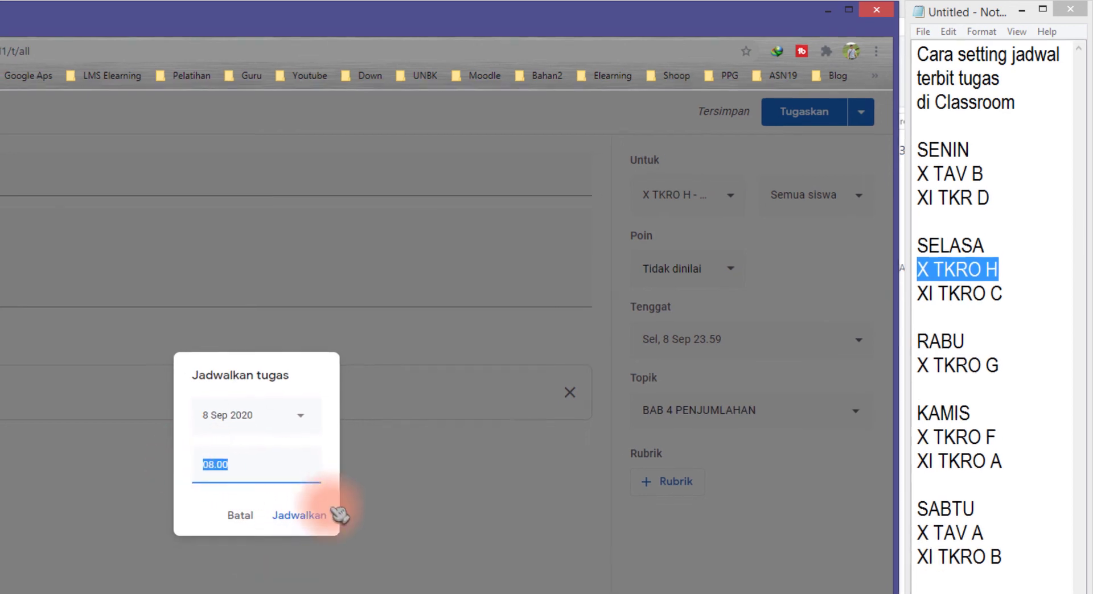
left_click(310, 517)
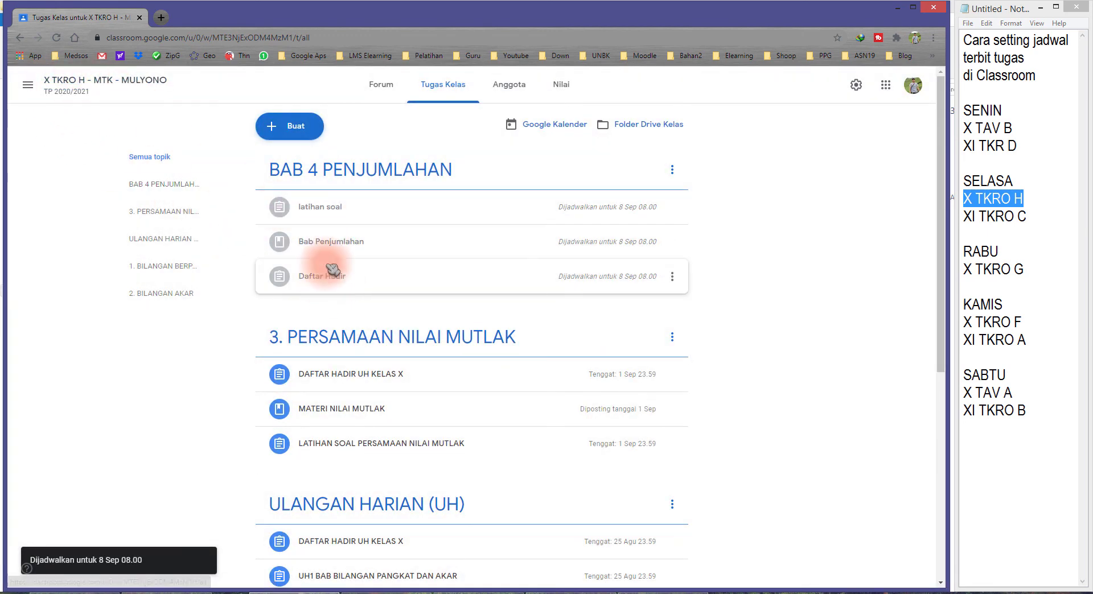
- Move Daftar Hadir to the top and Bab Penjumlahan above latihan soal, then review remaining classes in notes
left_click_drag(362, 282, 354, 206)
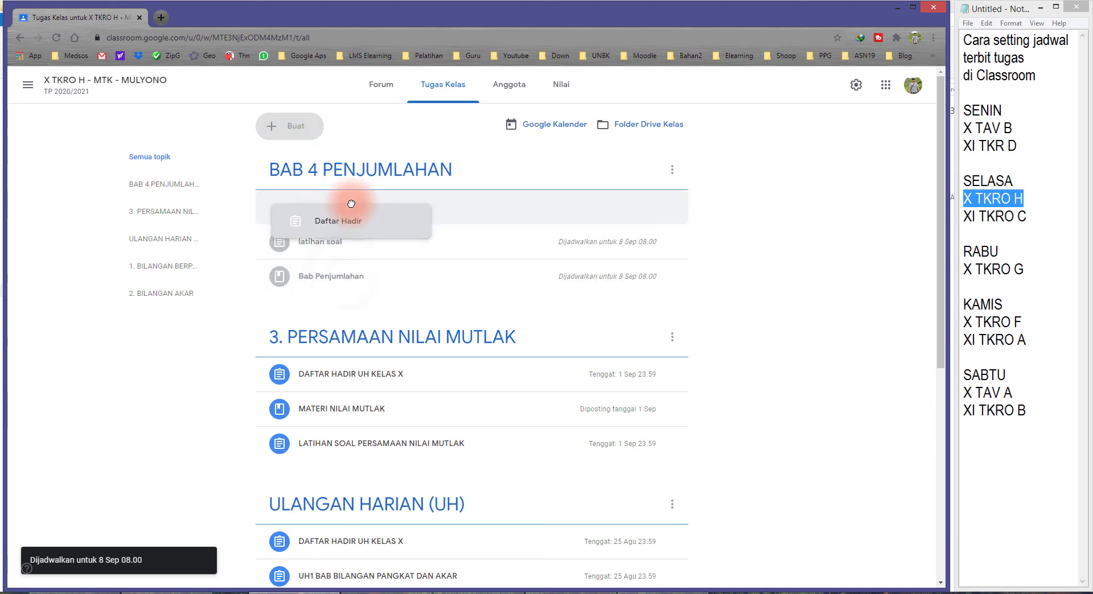
left_click_drag(345, 282, 358, 242)
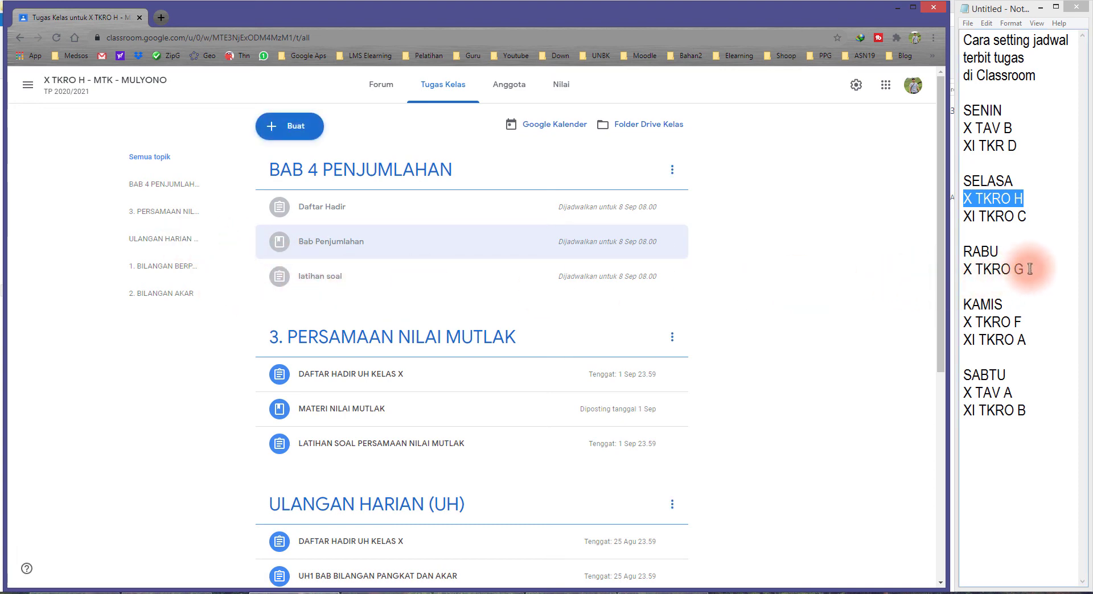
left_click_drag(1023, 269, 963, 269)
left_click_drag(1022, 322, 963, 322)
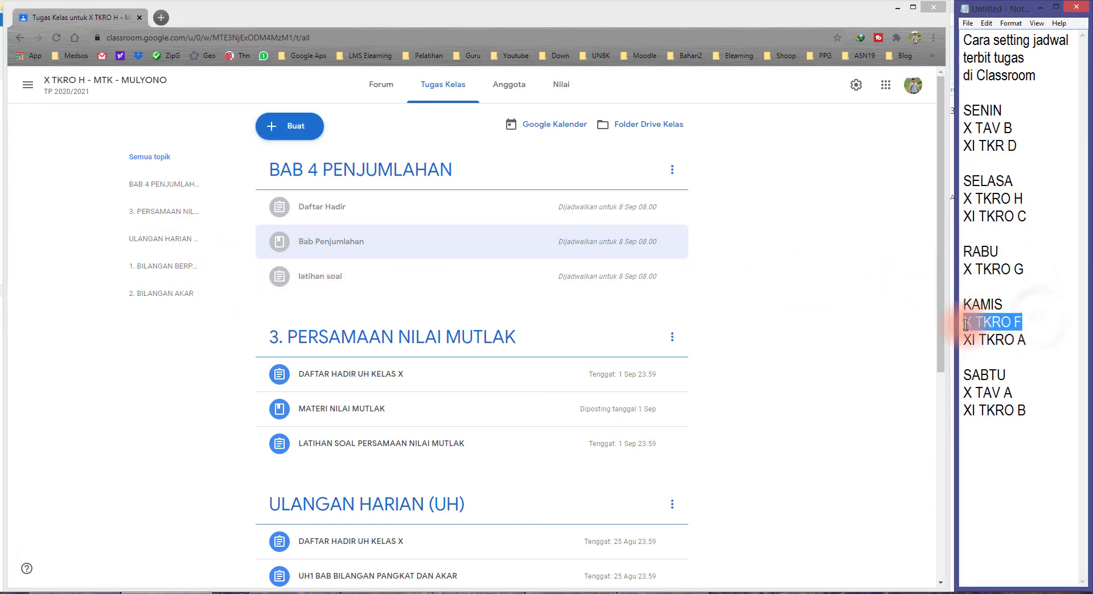
left_click_drag(1013, 393, 963, 392)
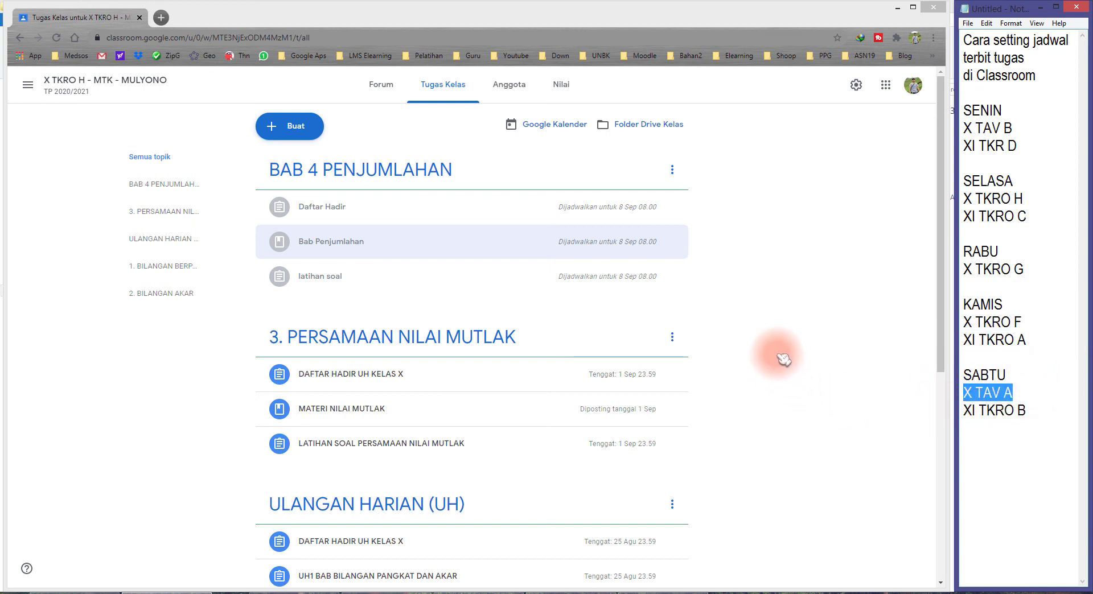
- Switch to X TKRO G - MTK, open its Tugas Kelas page and bring up the Buat menu
left_click(27, 84)
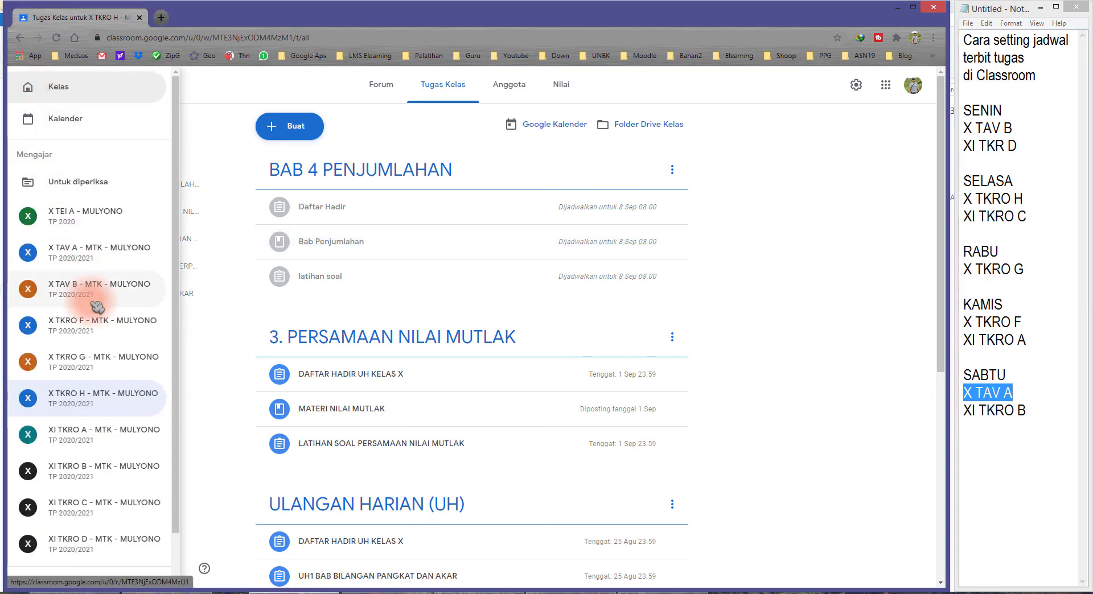
left_click(100, 362)
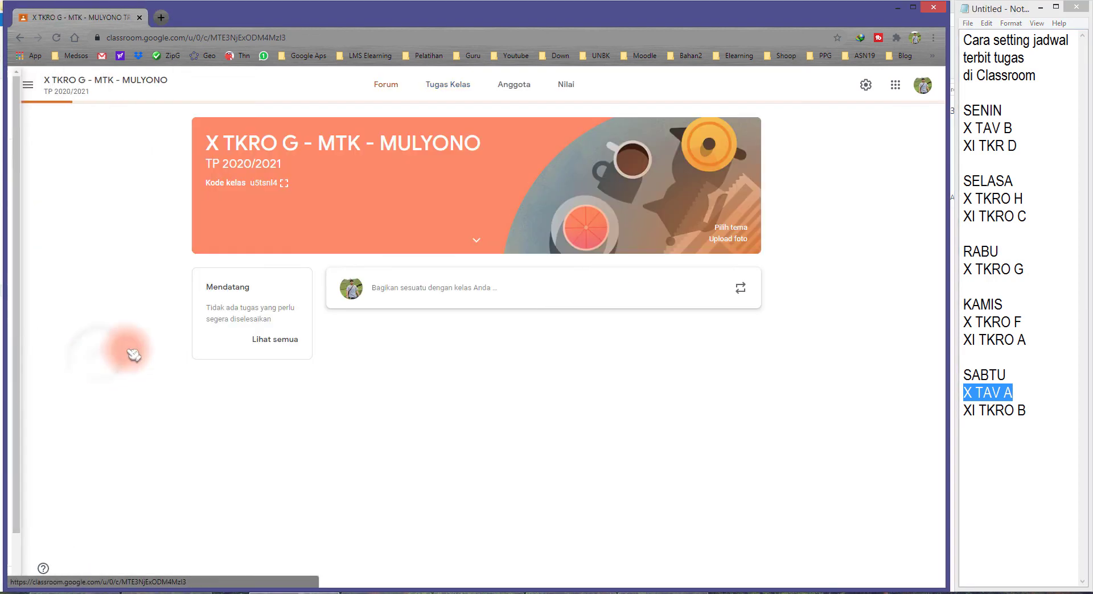
left_click(441, 86)
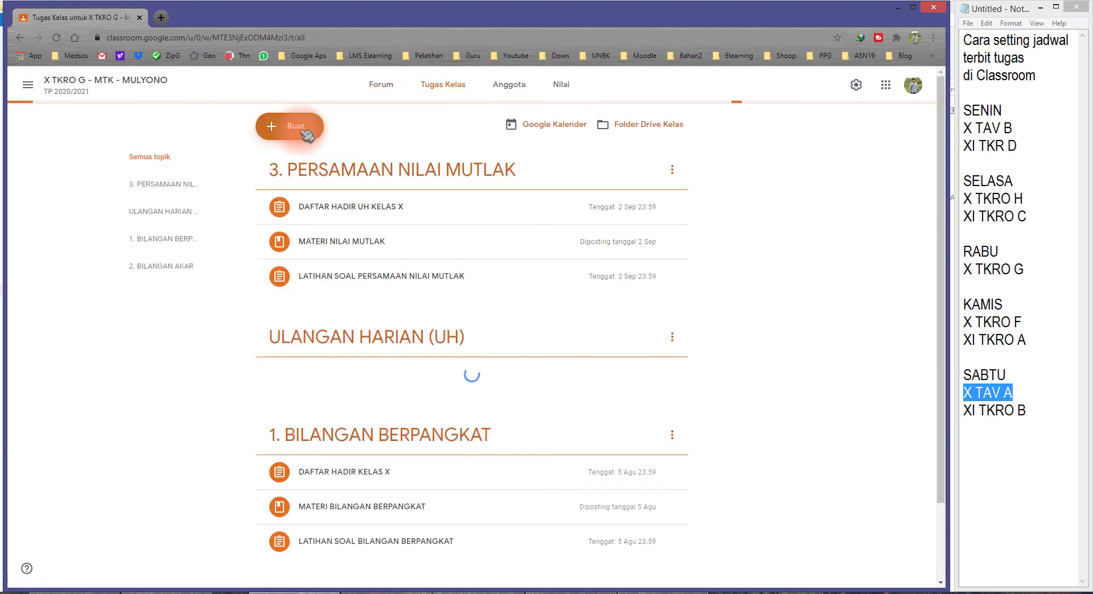
left_click(301, 129)
left_click(265, 308)
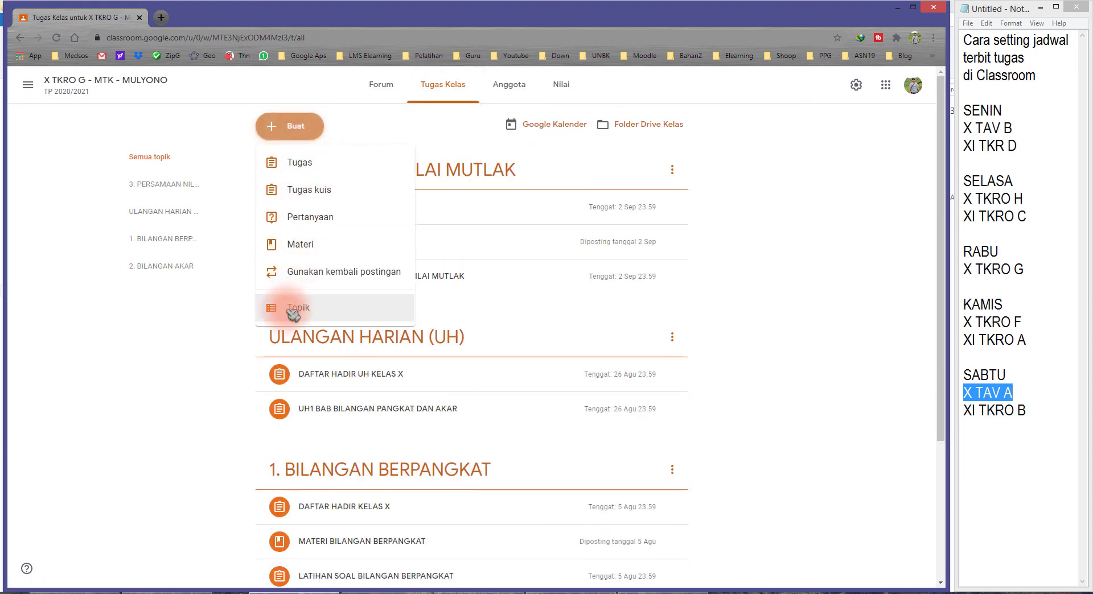
left_click(291, 126)
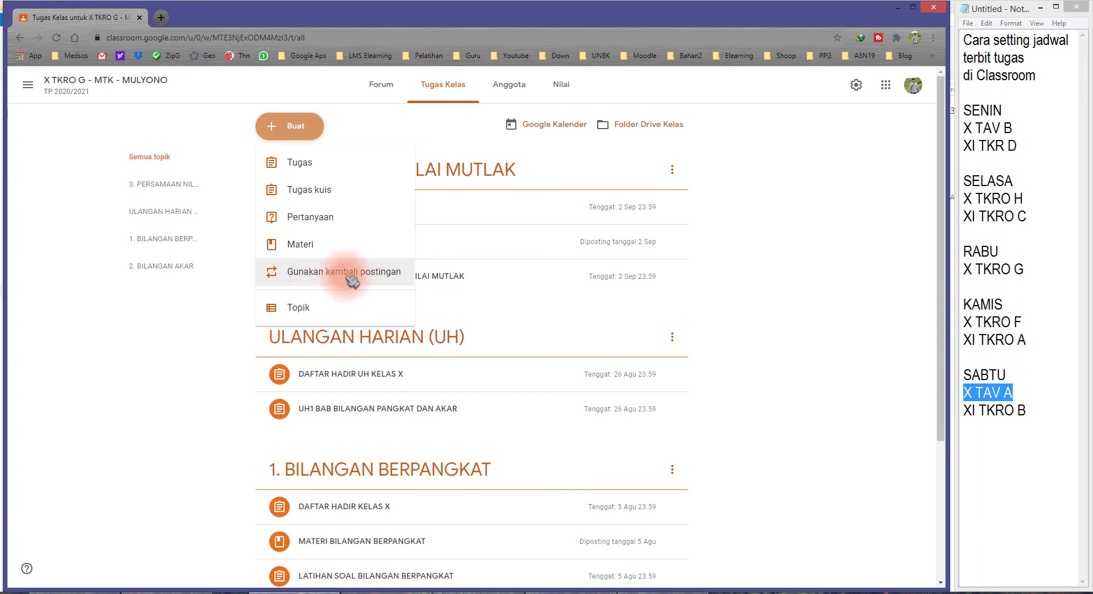
left_click_drag(1013, 130, 968, 114)
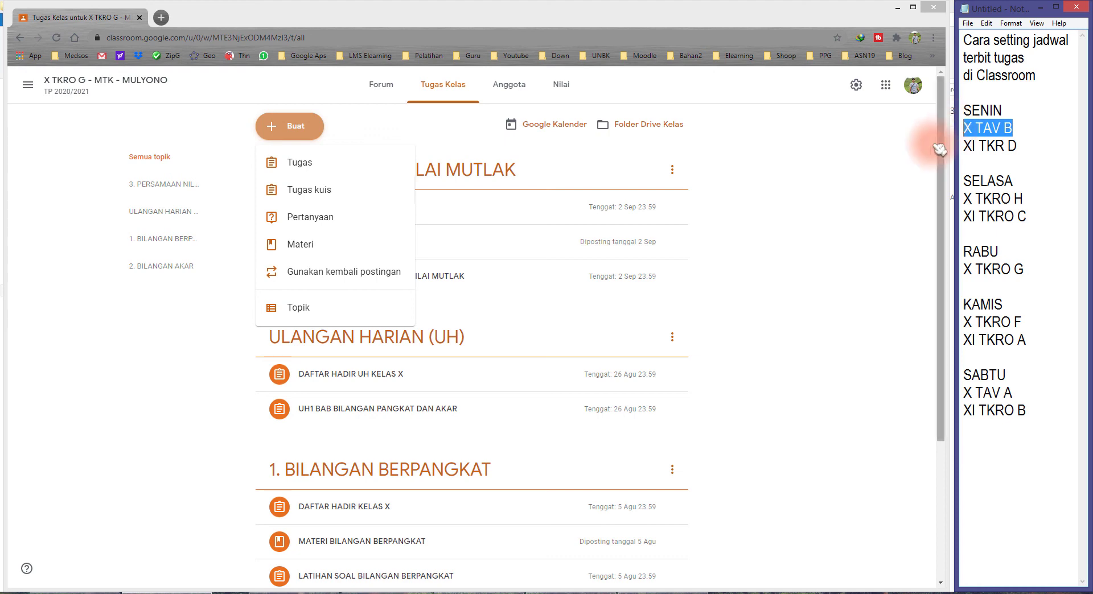
- Browse X TAV B's Bab Penjumlahan, Daftar Hadir and latihan soal posts, then close the reuse window unused
left_click(362, 244)
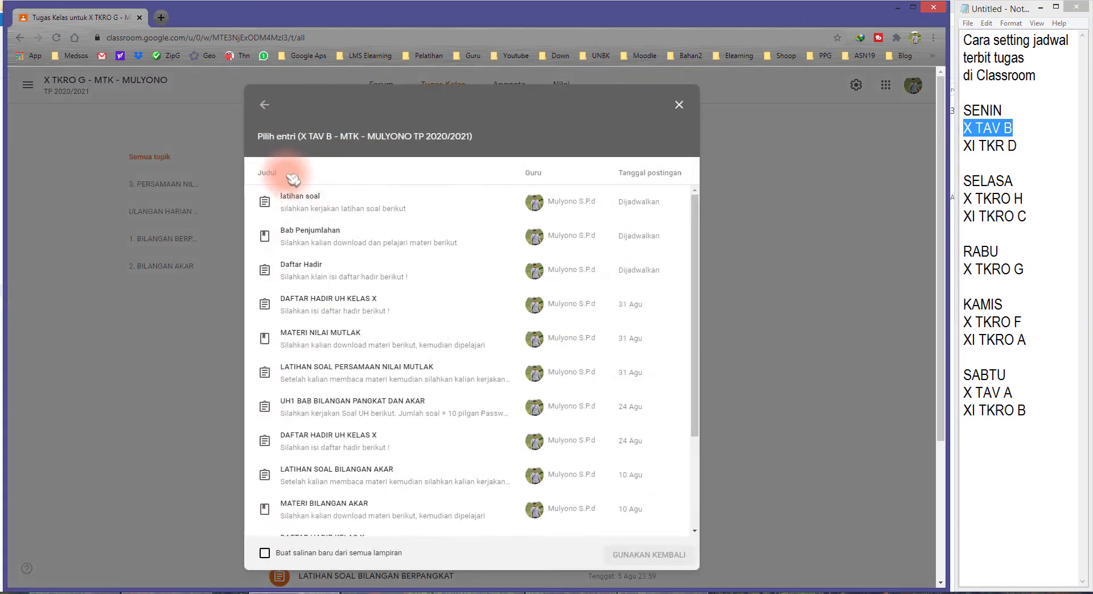
left_click(265, 108)
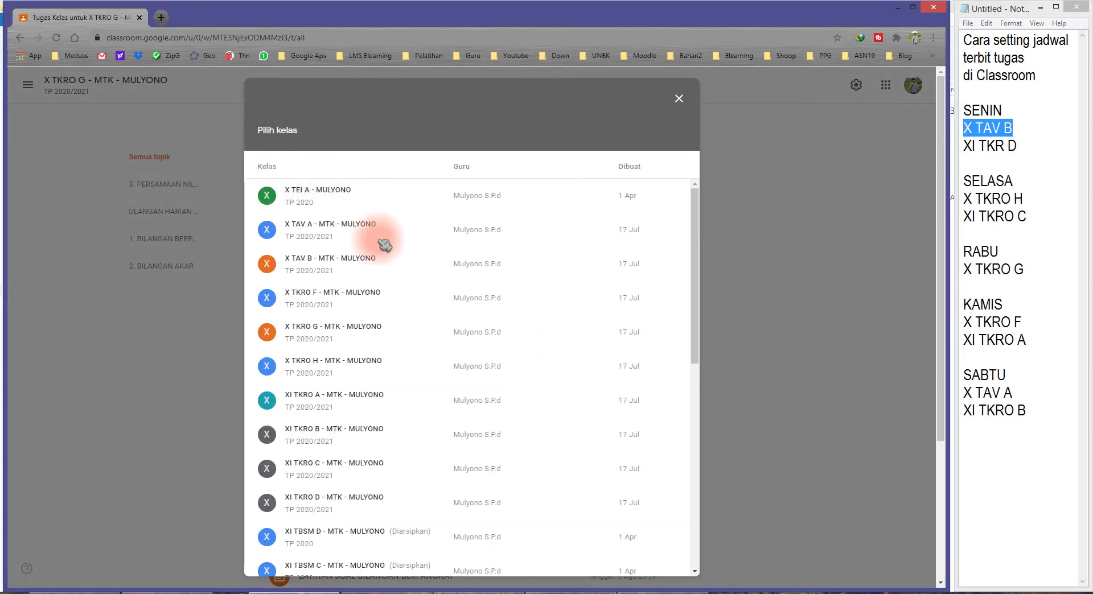
scroll(361, 254, "down", 3)
scroll(370, 350, "up", 3)
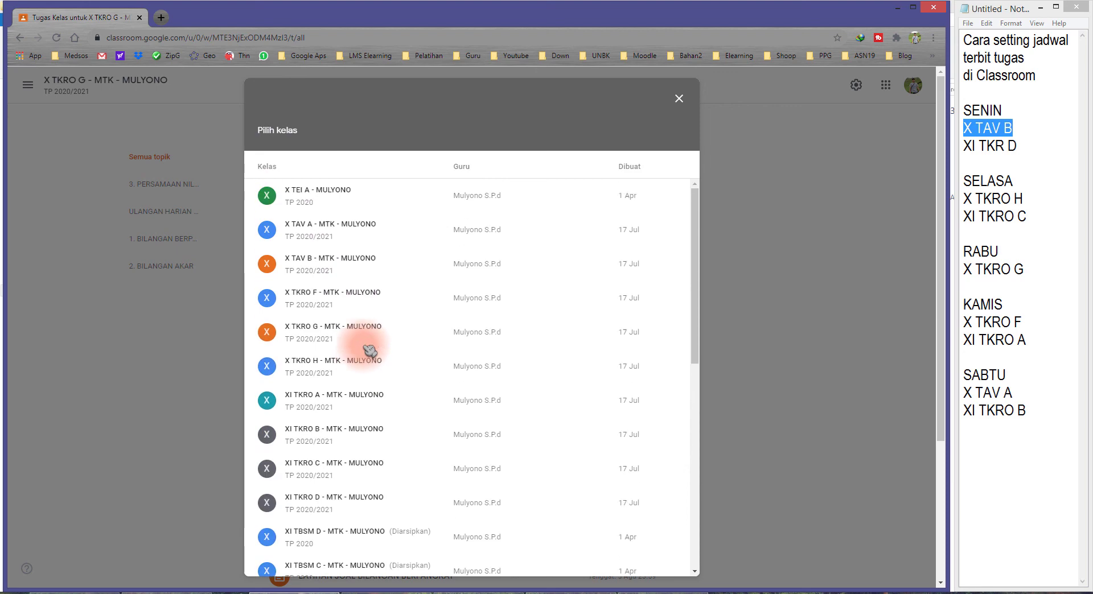
left_click(326, 270)
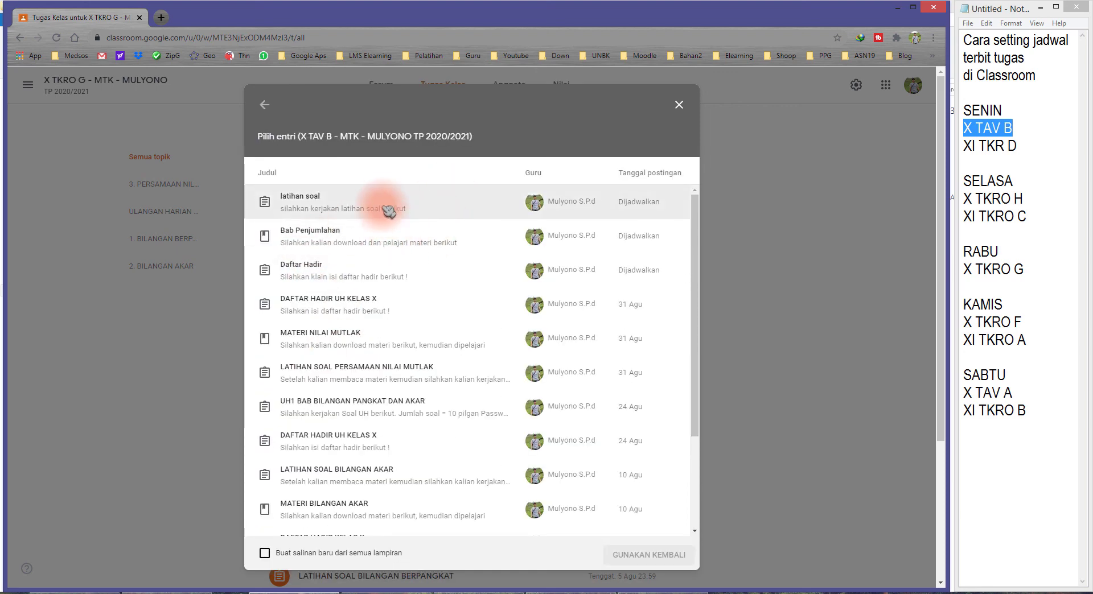
left_click(376, 237)
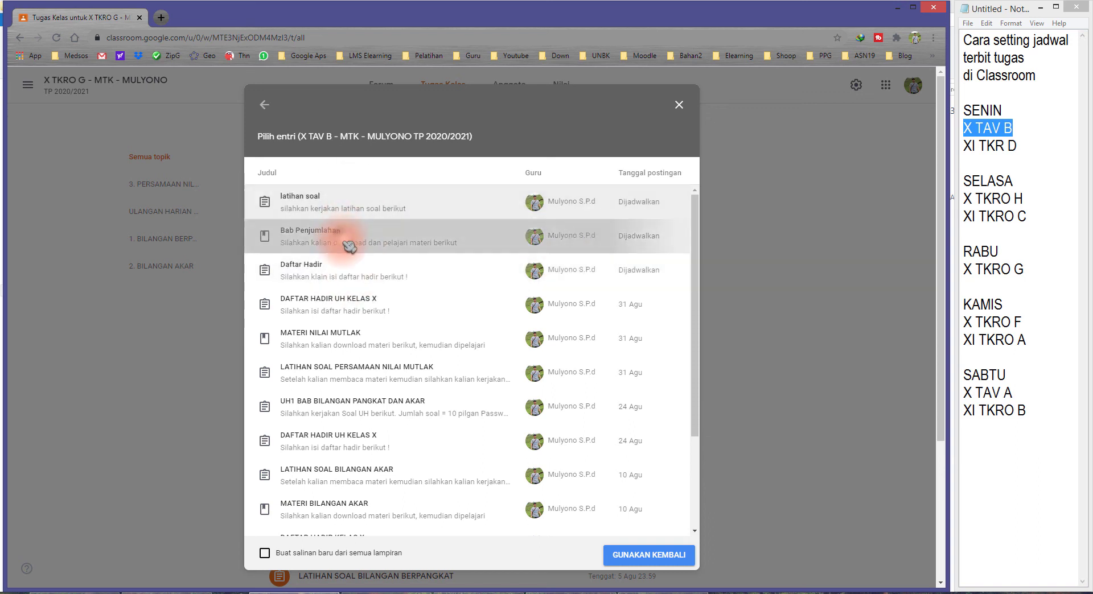
left_click(352, 272)
left_click(341, 206)
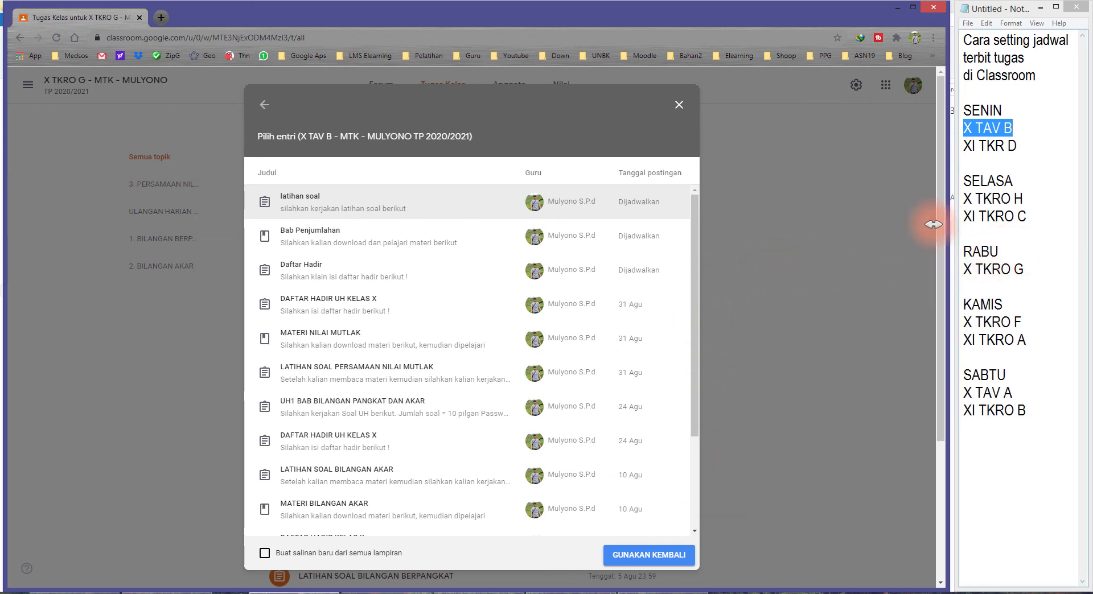
left_click(679, 106)
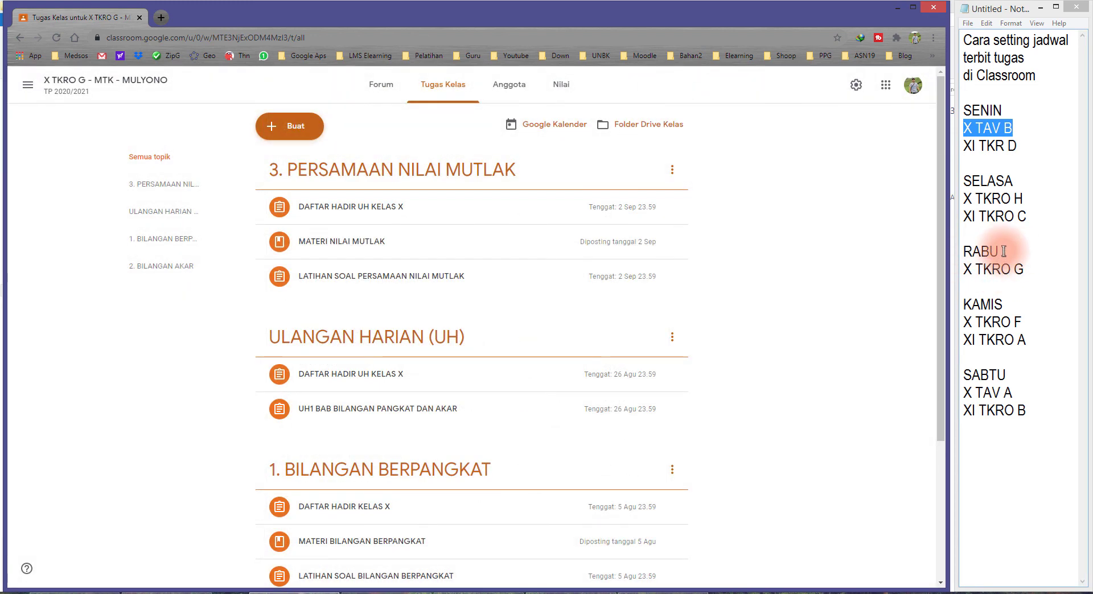
double_click(1003, 251)
left_click(1059, 592)
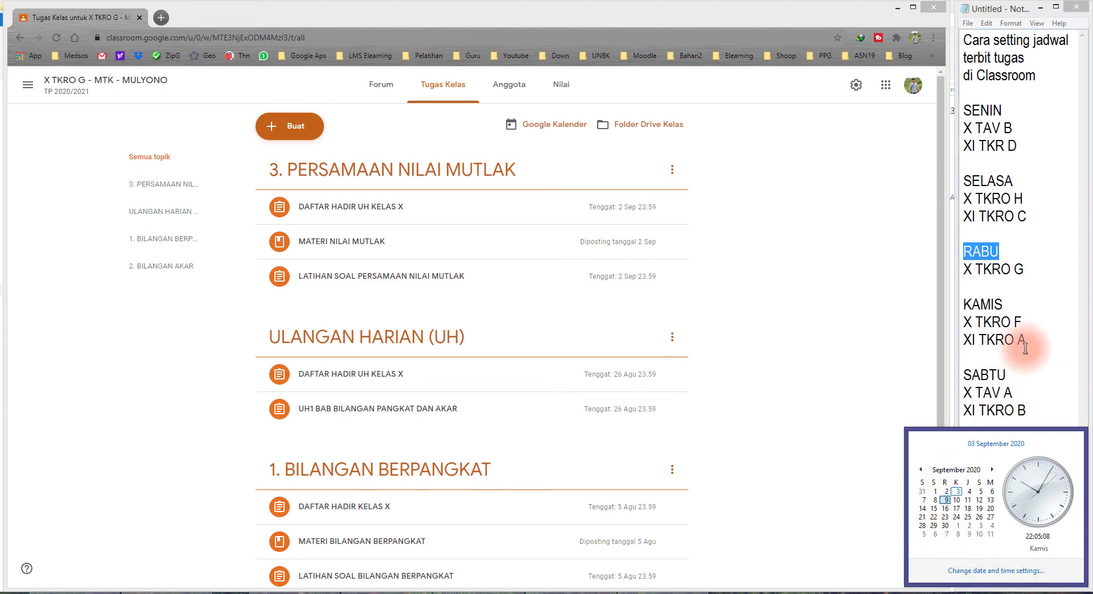
left_click_drag(1022, 322, 963, 323)
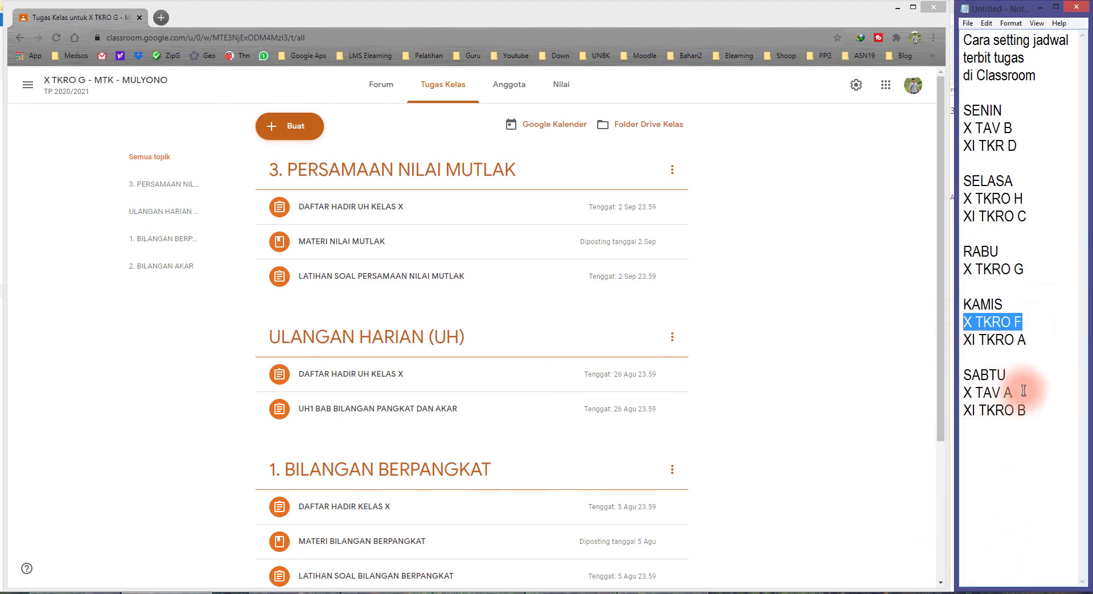
left_click_drag(1025, 392, 948, 393)
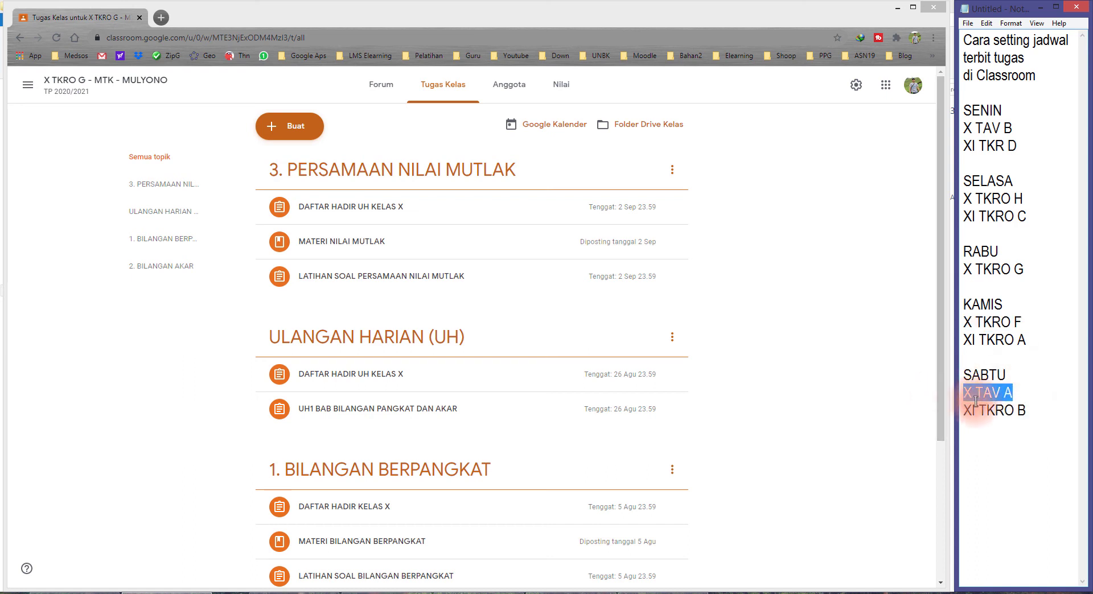